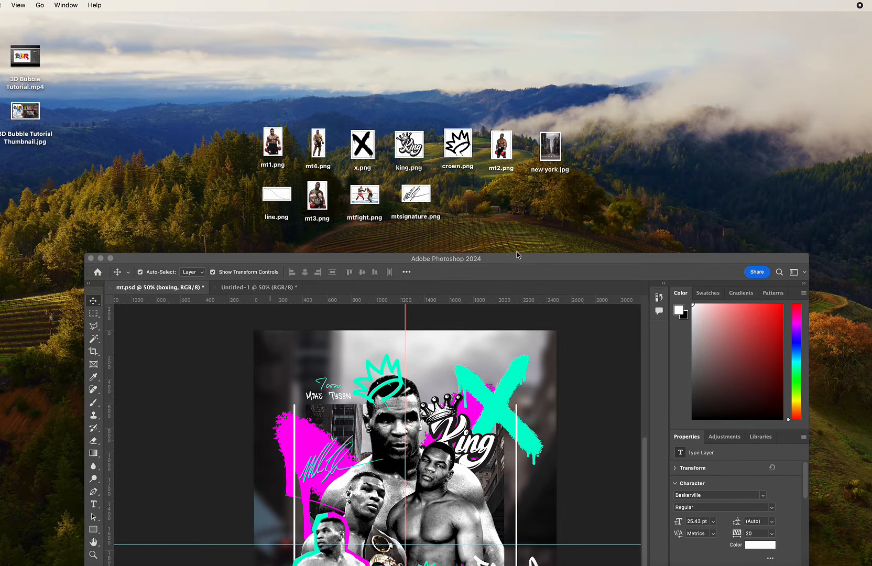
Step: Place new york.jpg in the blank Untitled-1 document and scale it to about 24.3%, centred so it slightly overfills the canvas
{"action": "left_click_drag", "start_coordinate": [517, 262], "coordinate": [512, 37]}
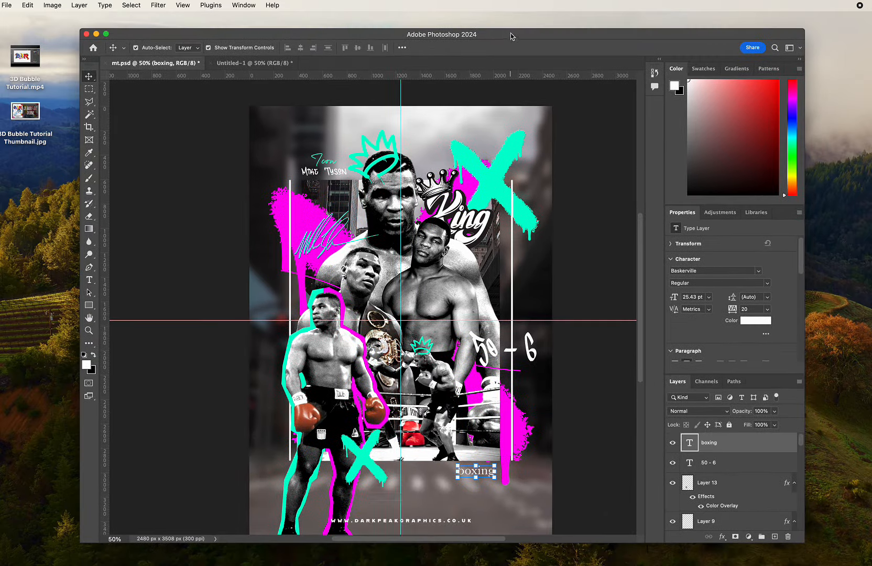
{"action": "left_click", "coordinate": [262, 64]}
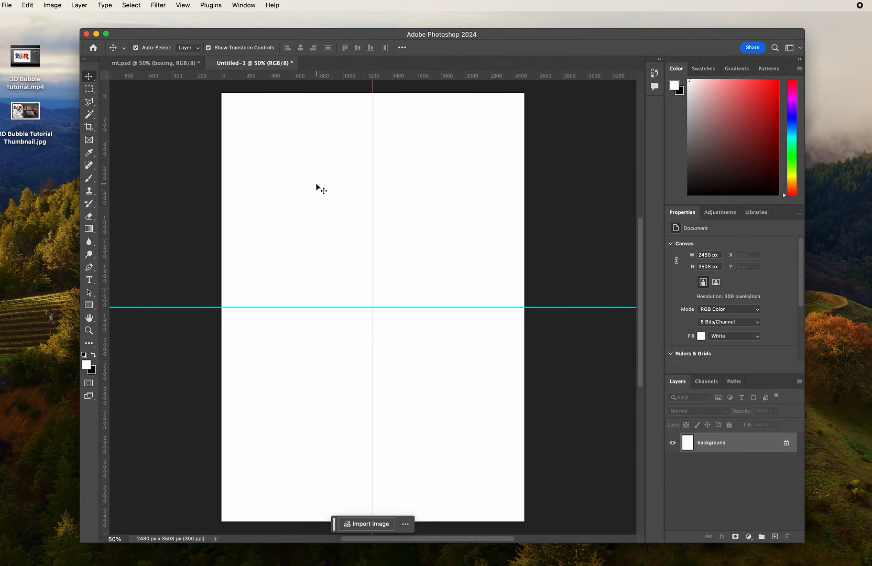
{"action": "left_click_drag", "start_coordinate": [369, 31], "coordinate": [371, 230]}
{"action": "left_click_drag", "start_coordinate": [556, 155], "coordinate": [416, 368]}
{"action": "left_click_drag", "start_coordinate": [392, 230], "coordinate": [385, 32]}
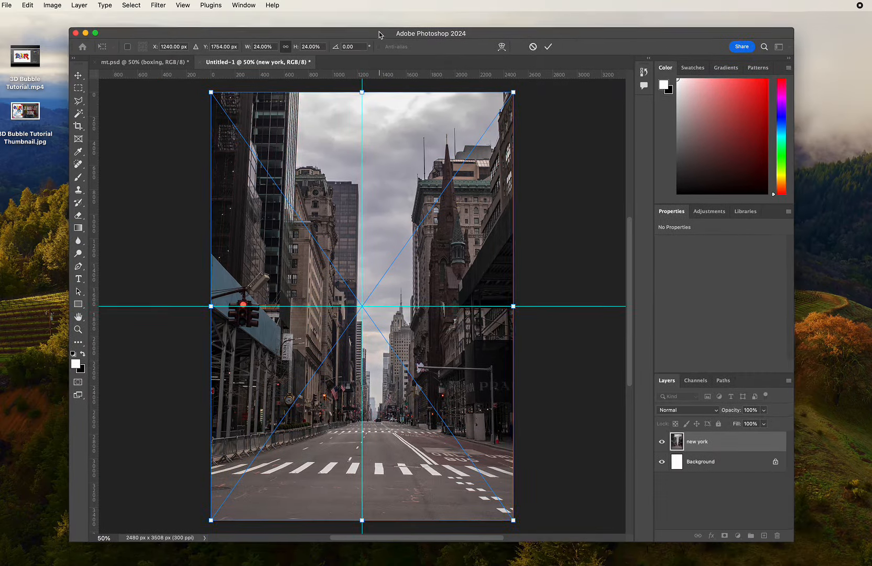
{"action": "left_click_drag", "start_coordinate": [362, 91], "coordinate": [362, 84]}
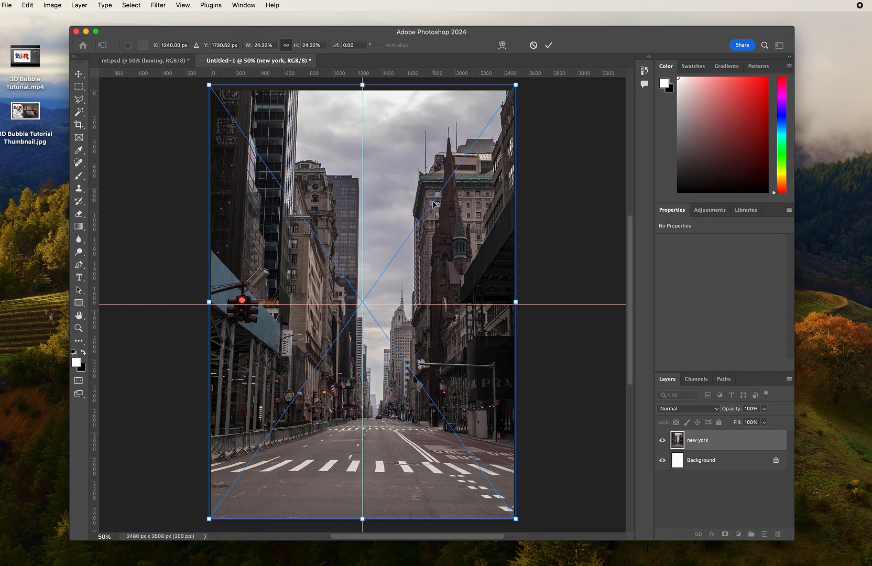
{"action": "left_click_drag", "start_coordinate": [434, 202], "coordinate": [434, 206]}
{"action": "key", "text": "Return"}
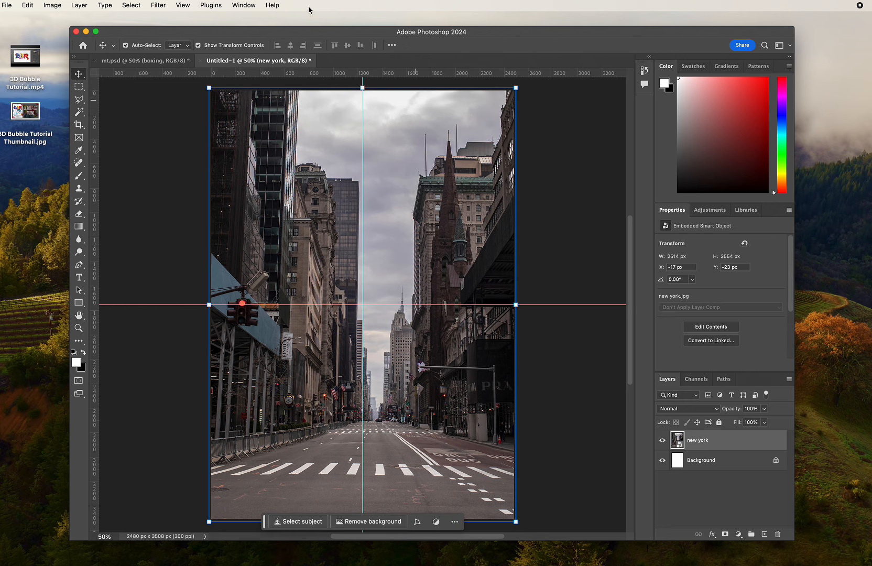
Step: Apply a Gaussian Blur with a 27.5-pixel radius to the new york layer
{"action": "left_click", "coordinate": [156, 4]}
{"action": "mouse_move", "coordinate": [181, 114]}
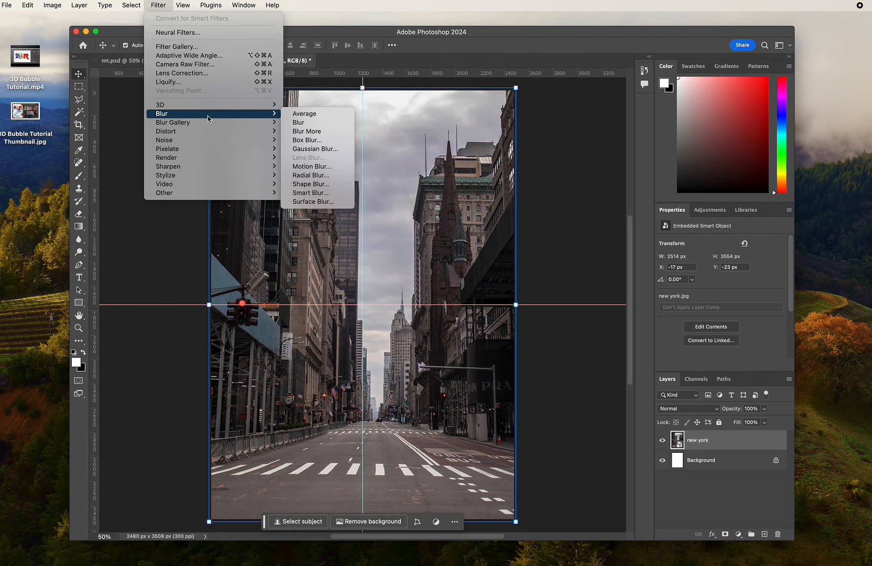
{"action": "left_click", "coordinate": [318, 149]}
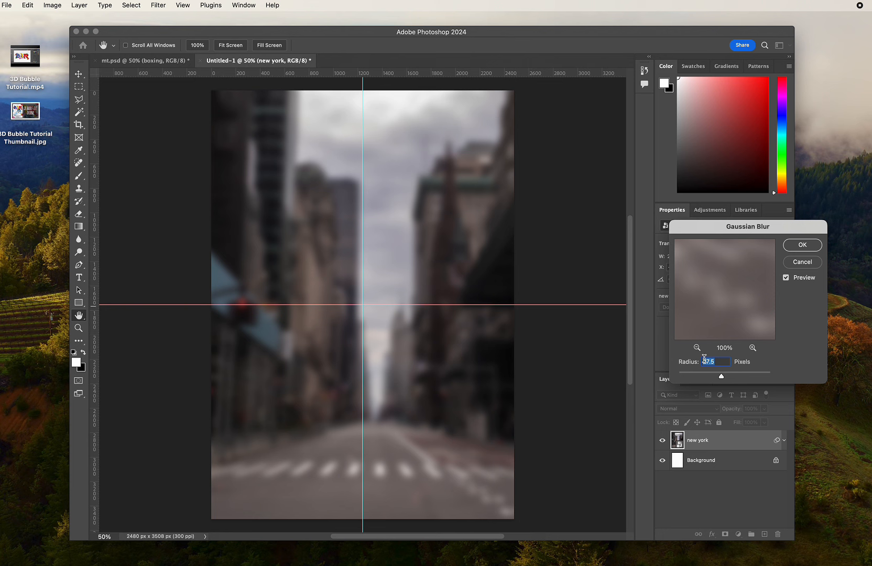
{"action": "left_click", "coordinate": [803, 245]}
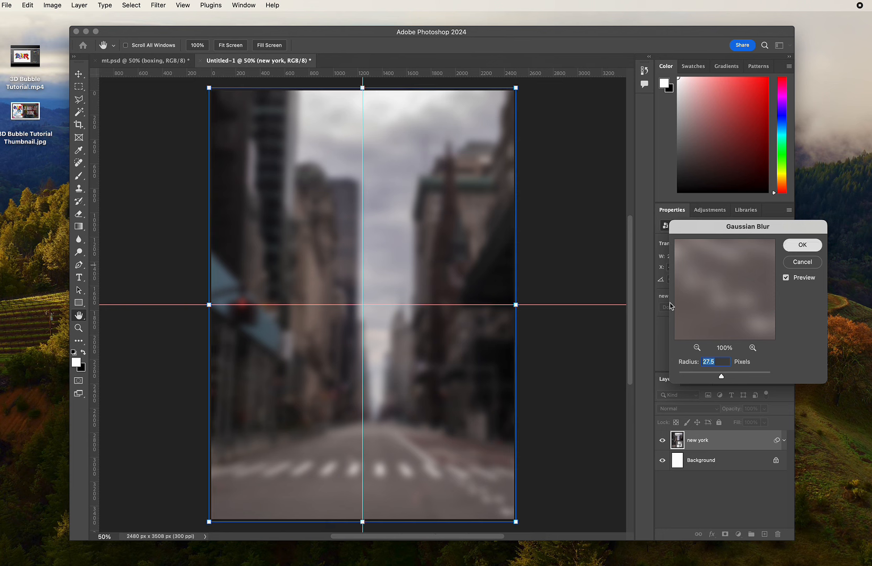
{"action": "left_click", "coordinate": [557, 369]}
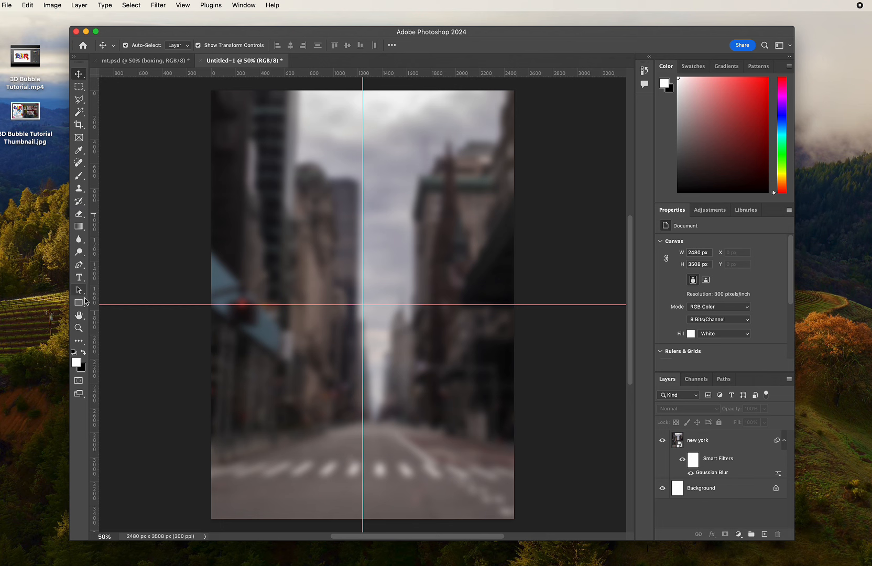
Step: Draw a white rectangle and fit its edges to the whole canvas at 2480 × 3508 px
{"action": "left_click", "coordinate": [79, 302]}
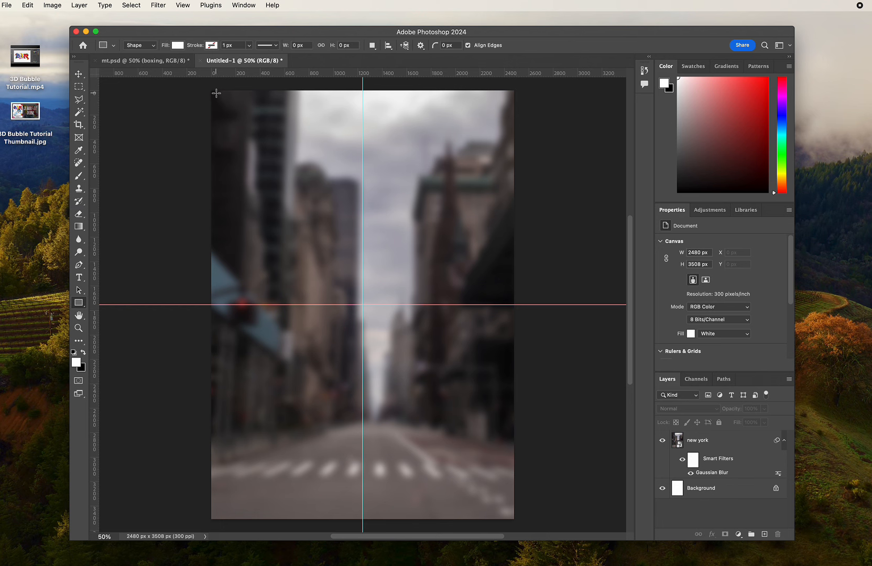
{"action": "left_click_drag", "start_coordinate": [215, 93], "coordinate": [489, 505]}
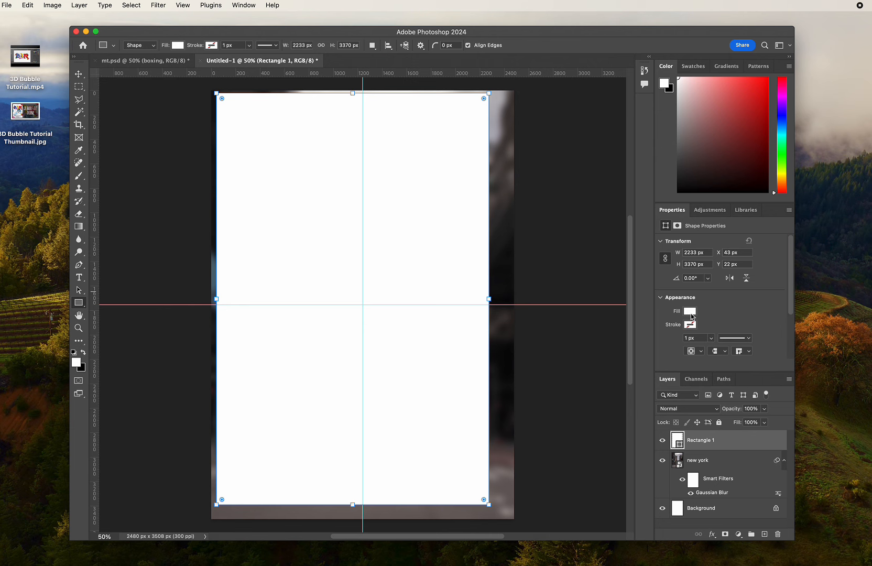
{"action": "left_click_drag", "start_coordinate": [495, 300], "coordinate": [513, 299]}
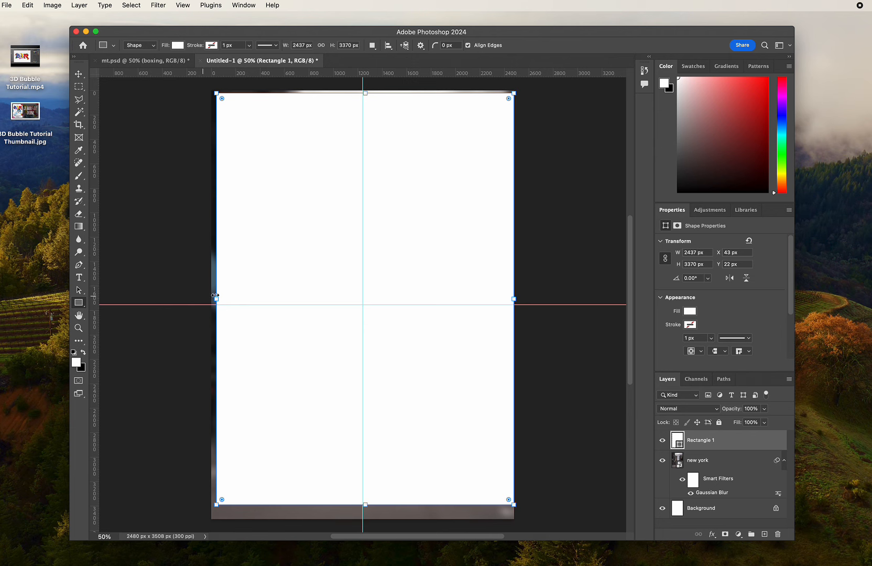
{"action": "left_click_drag", "start_coordinate": [215, 299], "coordinate": [211, 299]}
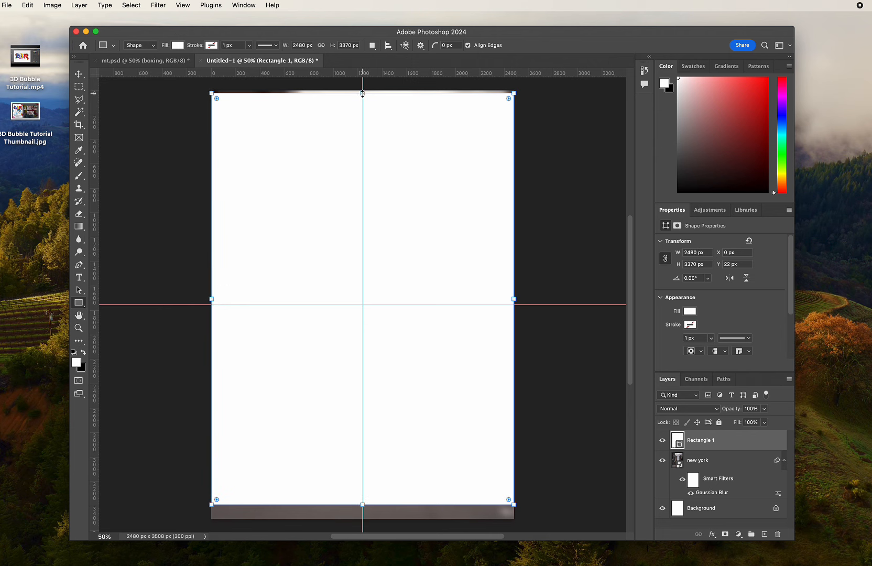
{"action": "left_click_drag", "start_coordinate": [362, 93], "coordinate": [362, 90]}
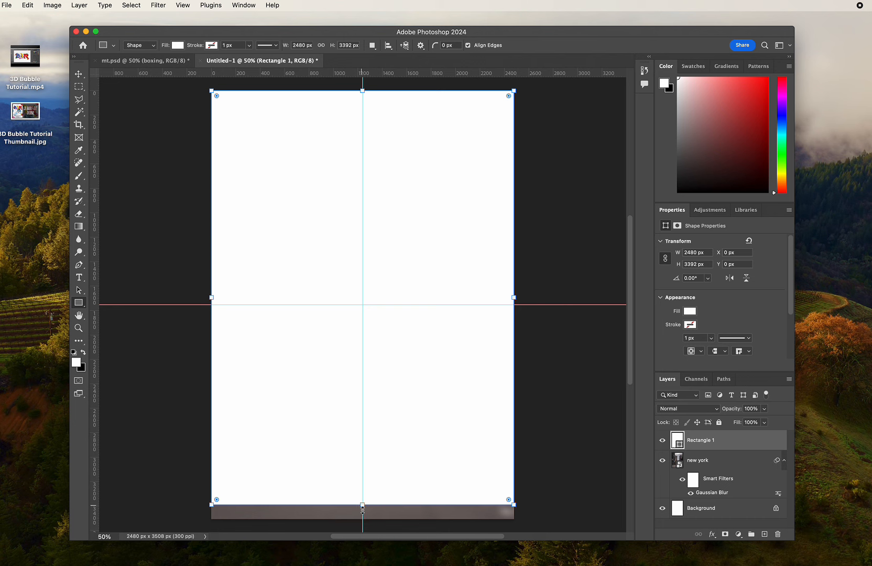
{"action": "left_click_drag", "start_coordinate": [362, 506], "coordinate": [362, 518]}
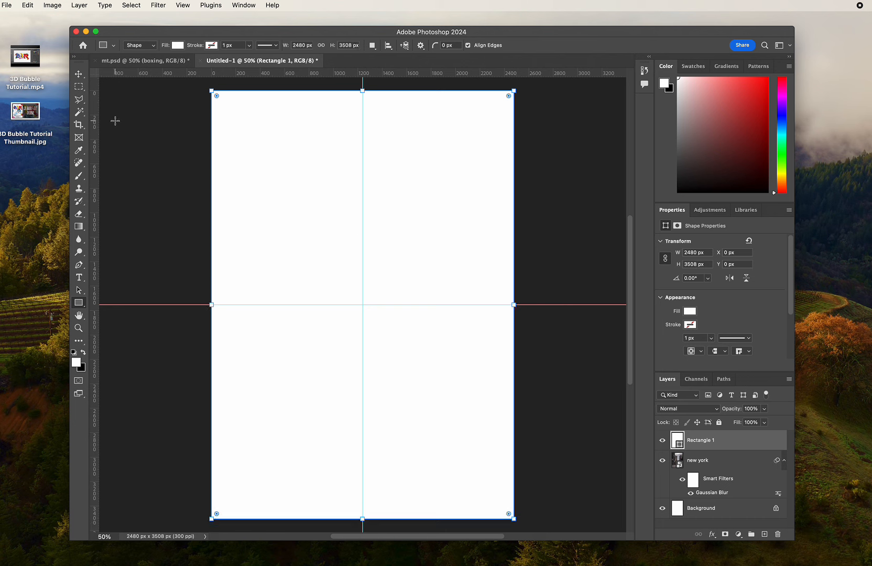
Step: Scale the white rectangle down proportionally around the canvas centre, leaving a wide border of the blurred photo on all sides
{"action": "left_click", "coordinate": [78, 74]}
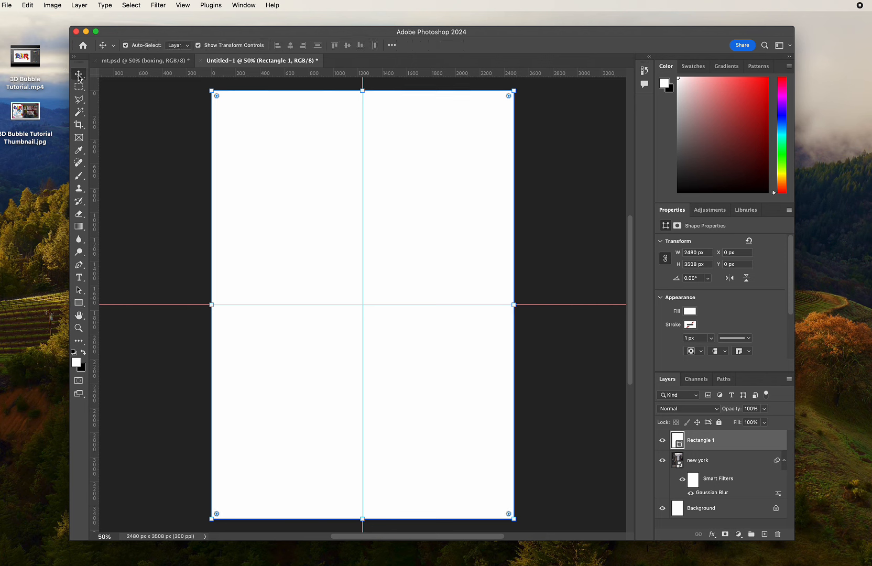
{"action": "left_click", "coordinate": [172, 145]}
{"action": "left_click", "coordinate": [486, 142]}
{"action": "left_click_drag", "start_coordinate": [513, 91], "coordinate": [444, 196]}
{"action": "left_click_drag", "start_coordinate": [473, 148], "coordinate": [467, 165]}
{"action": "left_click_drag", "start_coordinate": [441, 196], "coordinate": [443, 195]}
{"action": "double_click", "coordinate": [563, 222]}
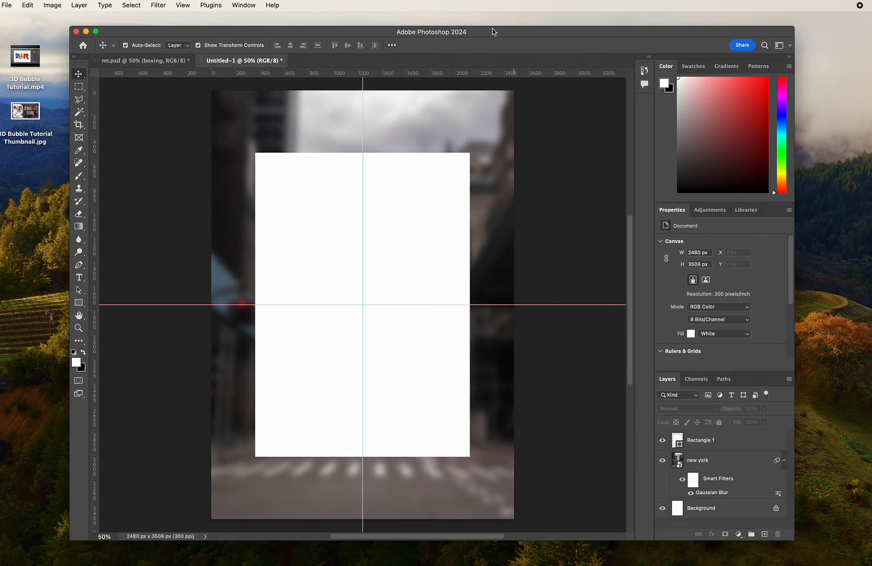
Step: Place new york.jpg again above the rectangle and clip it to Rectangle 1 with a clipping mask
{"action": "left_click_drag", "start_coordinate": [492, 29], "coordinate": [506, 206]}
{"action": "left_click_drag", "start_coordinate": [550, 149], "coordinate": [524, 380]}
{"action": "left_click_drag", "start_coordinate": [511, 209], "coordinate": [480, 23]}
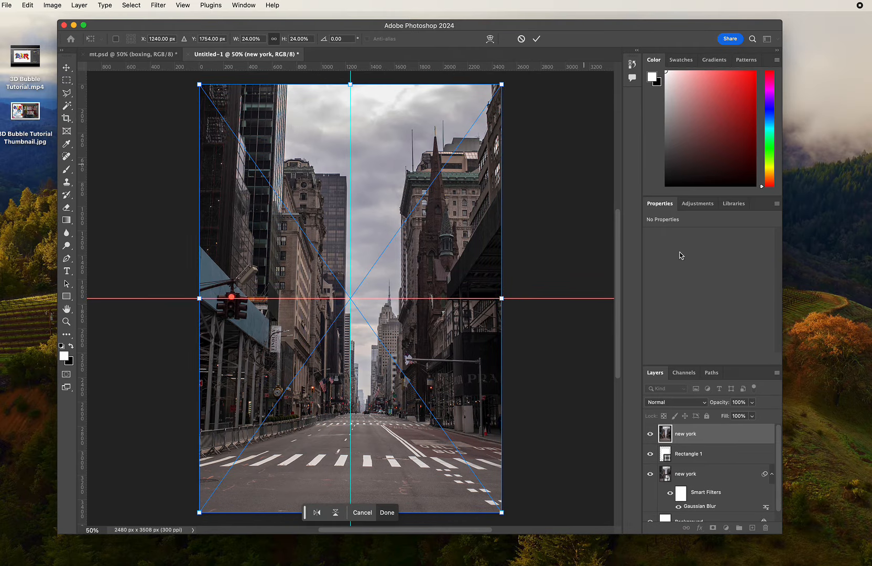
{"action": "key", "text": "Return"}
{"action": "left_click", "coordinate": [776, 373]}
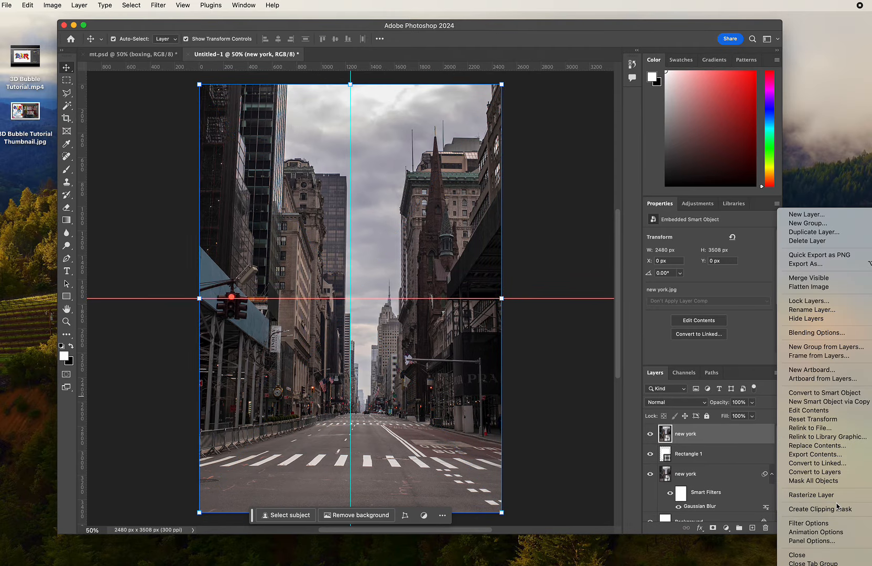
{"action": "left_click", "coordinate": [837, 508]}
Step: Scale the clipped new york photo to about 17.5% and centre it so it just fills the rectangle
{"action": "left_click_drag", "start_coordinate": [350, 84], "coordinate": [352, 146]}
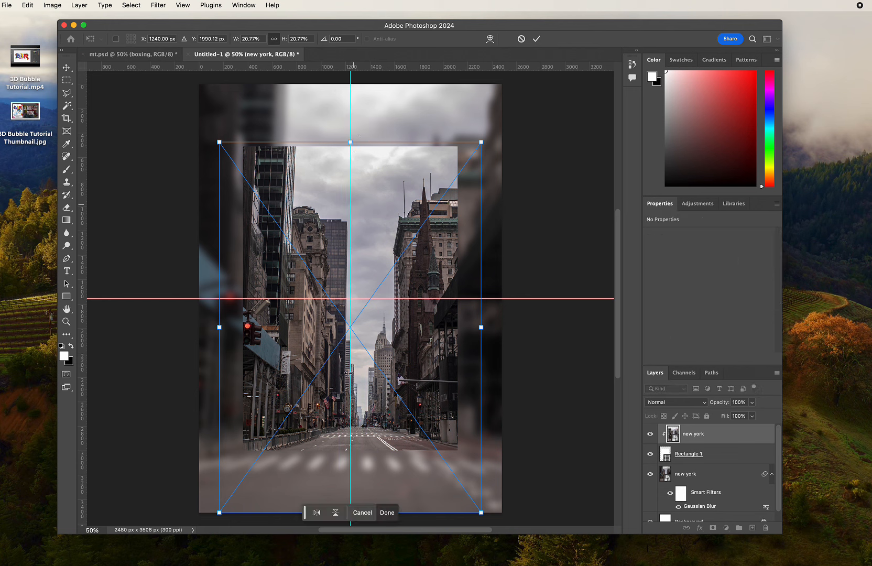
{"action": "left_click_drag", "start_coordinate": [410, 513], "coordinate": [408, 428]}
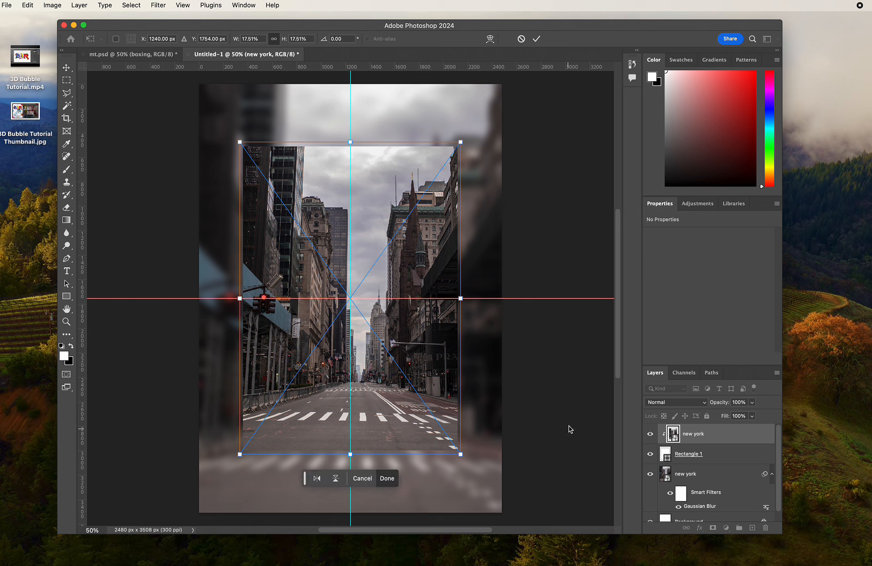
{"action": "key", "text": "Return"}
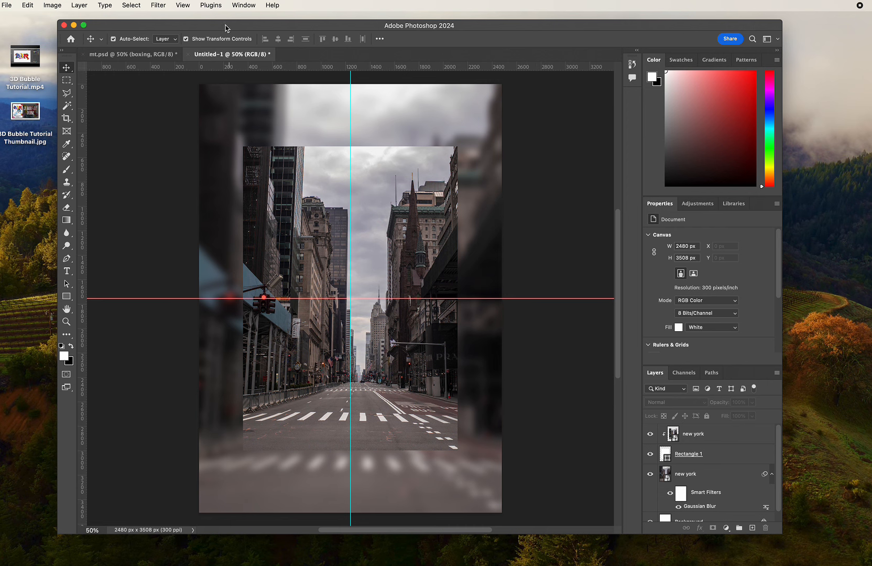
Step: Place x.png above the photos and enlarge it around the canvas centre to about 2292 × 2834 px
{"action": "left_click_drag", "start_coordinate": [226, 28], "coordinate": [242, 240]}
{"action": "left_click_drag", "start_coordinate": [363, 144], "coordinate": [378, 352]}
{"action": "left_click_drag", "start_coordinate": [359, 237], "coordinate": [351, 36]}
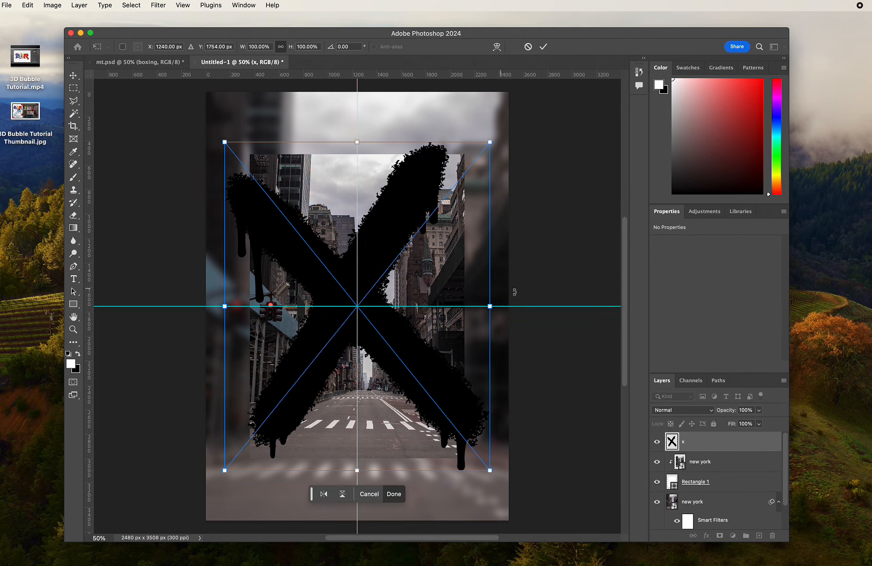
{"action": "left_click_drag", "start_coordinate": [489, 307], "coordinate": [503, 308]}
{"action": "left_click_drag", "start_coordinate": [446, 360], "coordinate": [439, 359]}
{"action": "key", "text": "Return"}
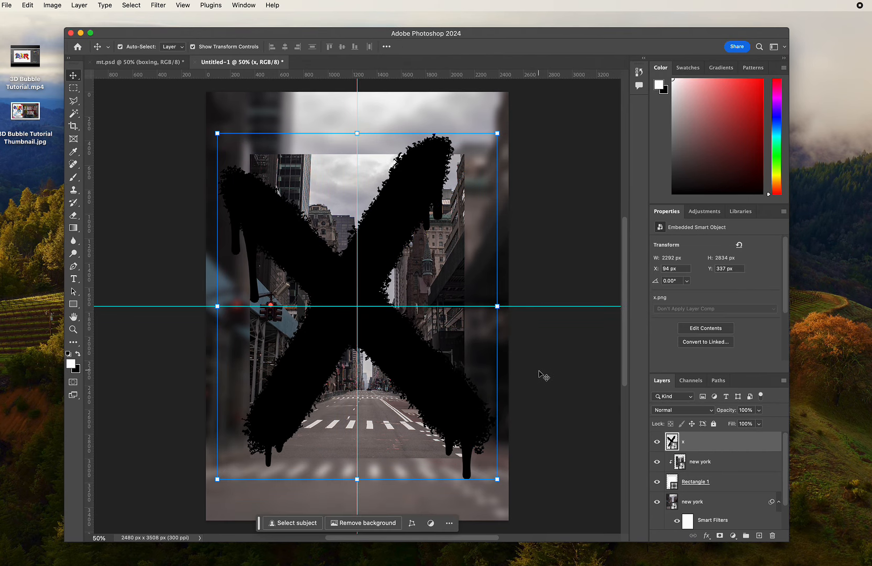
Step: Nudge the x graphic about 20 px to the right and reduce it to about 2251 × 2782 px
{"action": "key", "text": "Right"}
{"action": "key", "text": "Right"}
{"action": "key", "text": "Right"}
{"action": "key", "text": "Right"}
{"action": "key", "text": "Right"}
{"action": "key", "text": "Right"}
{"action": "key", "text": "Right"}
{"action": "key", "text": "Right"}
{"action": "key", "text": "Right"}
{"action": "key", "text": "Right"}
{"action": "key", "text": "Right"}
{"action": "key", "text": "Right"}
{"action": "key", "text": "Right"}
{"action": "key", "text": "Right"}
{"action": "key", "text": "Right"}
{"action": "key", "text": "Right"}
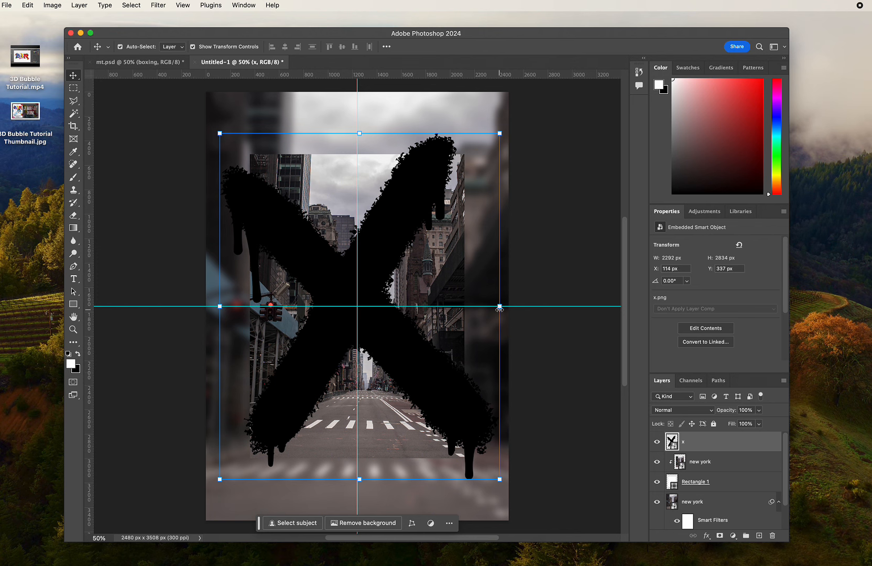
{"action": "left_click_drag", "start_coordinate": [499, 306], "coordinate": [495, 306]}
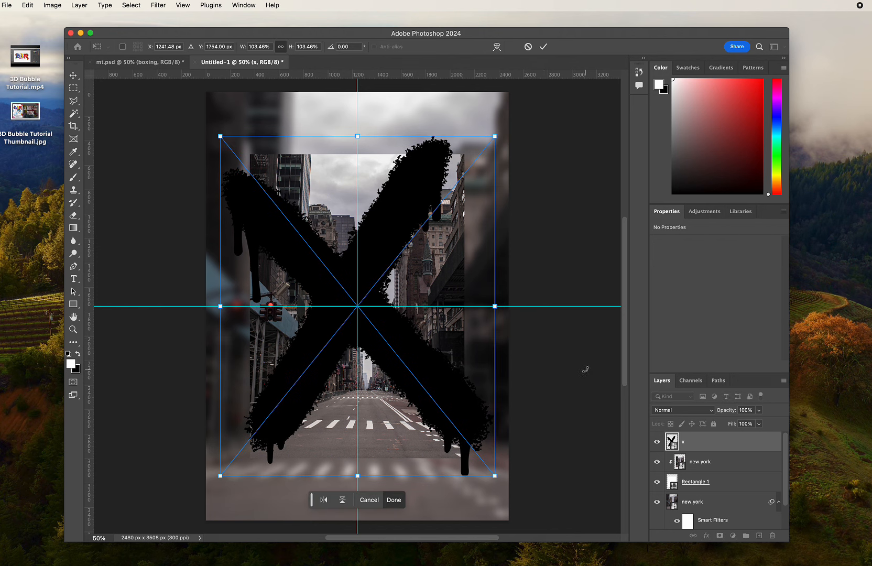
{"action": "key", "text": "Return"}
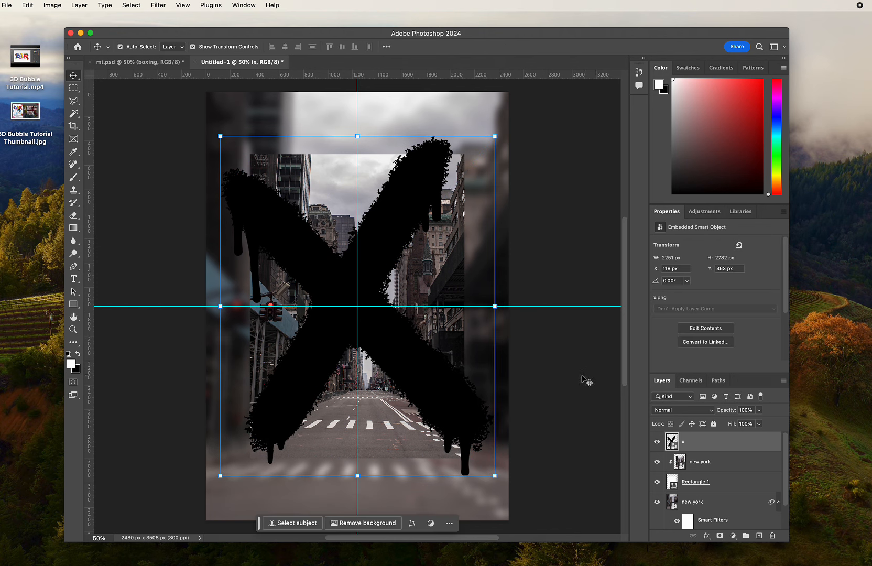
Step: Add a Color Overlay effect to the x layer with the colour #ff00f0
{"action": "left_click", "coordinate": [784, 381]}
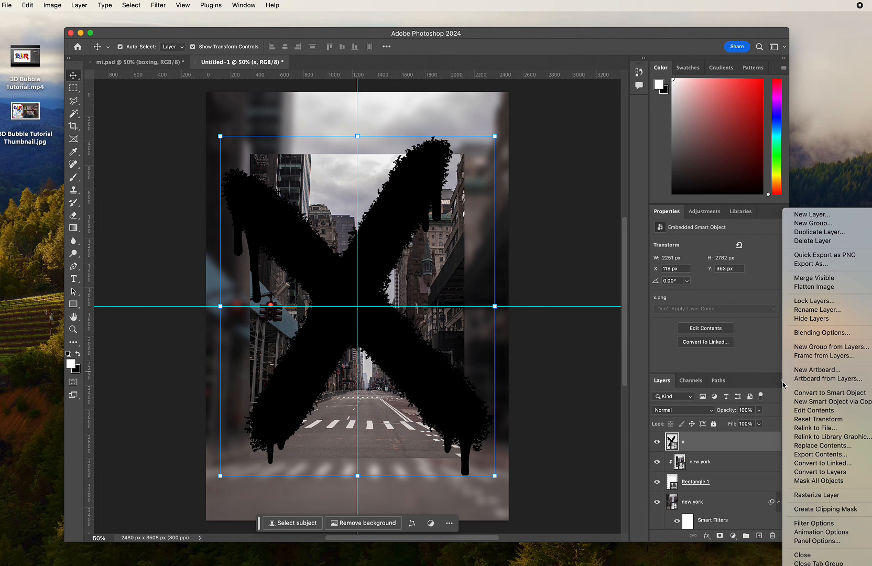
{"action": "left_click", "coordinate": [812, 333]}
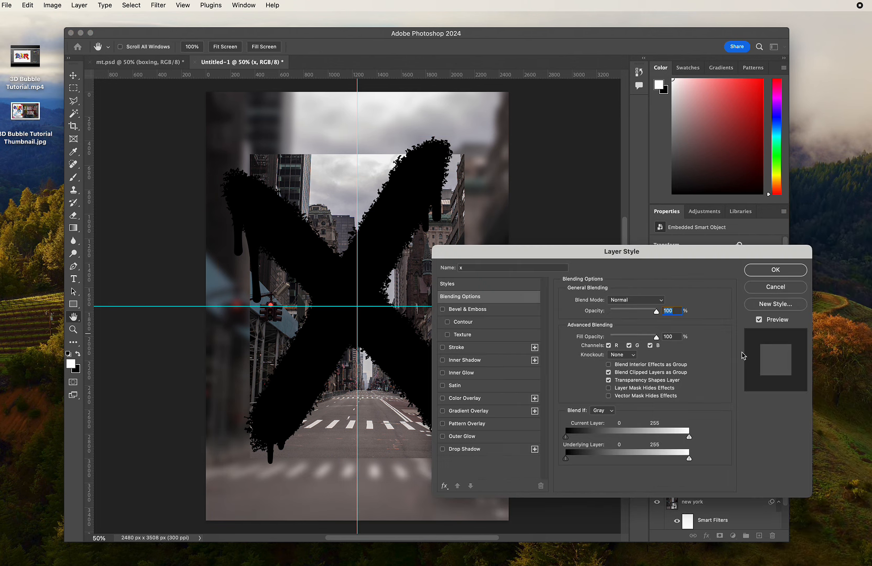
{"action": "left_click", "coordinate": [479, 402]}
{"action": "left_click", "coordinate": [661, 301]}
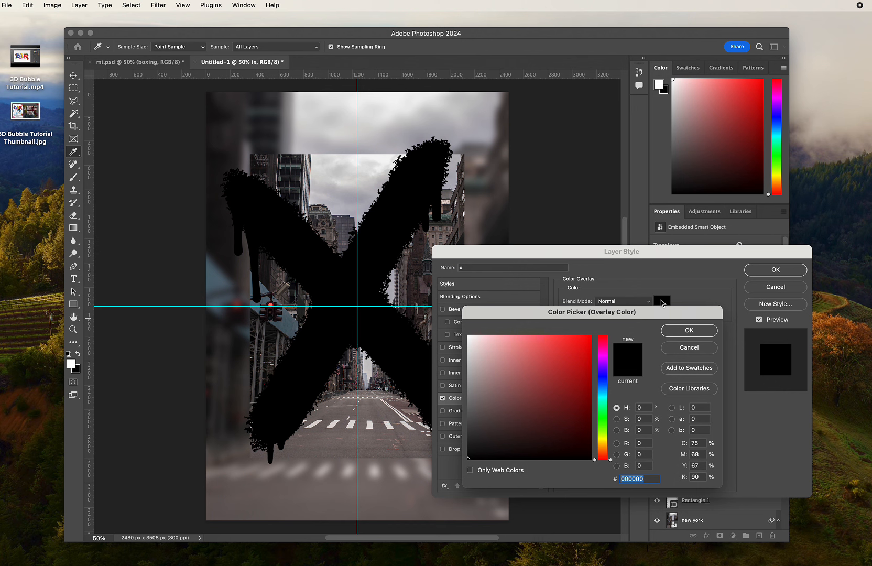
{"action": "type", "text": "ff00"}
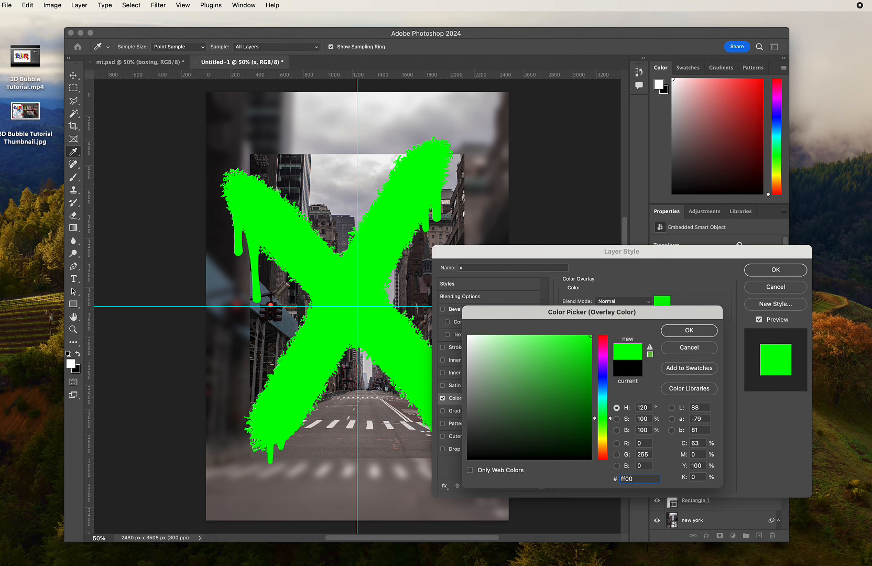
{"action": "type", "text": "f0"}
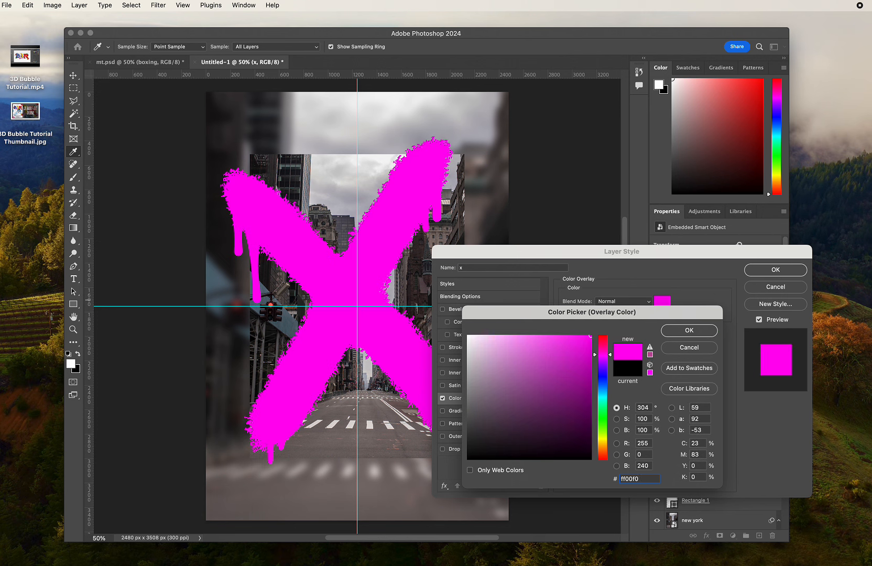
{"action": "key", "text": "Return"}
{"action": "key", "text": "Return"}
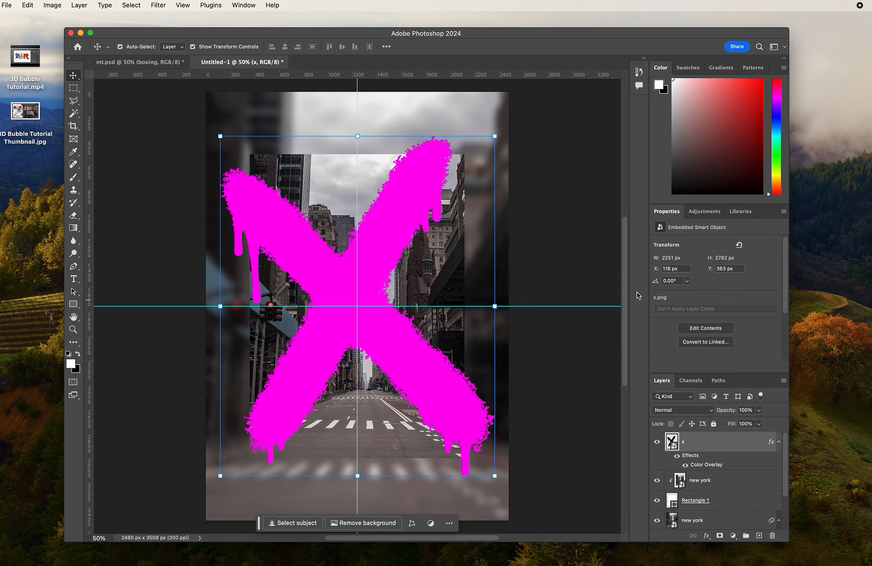
{"action": "left_click", "coordinate": [550, 358]}
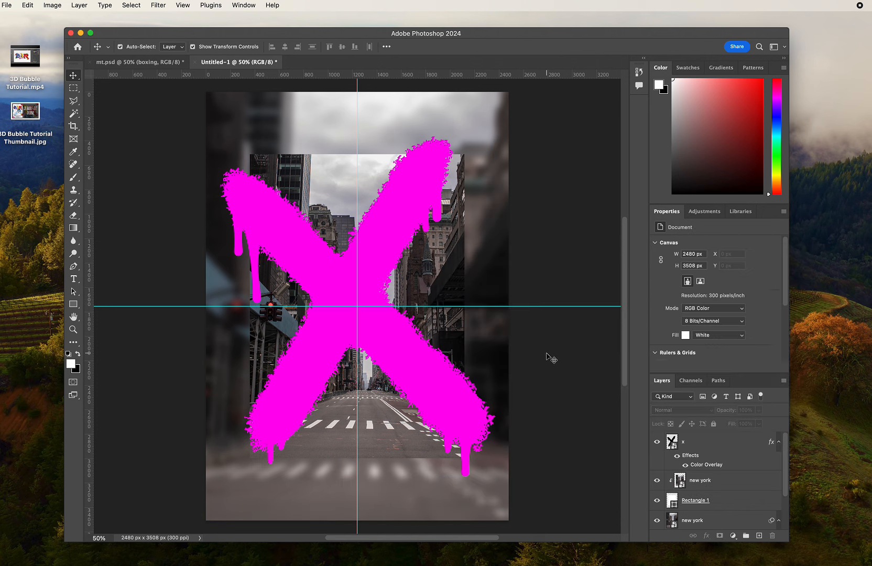
Step: Scale the magenta x graphic down to about 2194 × 2712 px, keeping it centred on the canvas
{"action": "left_click", "coordinate": [414, 368]}
{"action": "left_click_drag", "start_coordinate": [496, 306], "coordinate": [455, 329]}
{"action": "key", "text": "Return"}
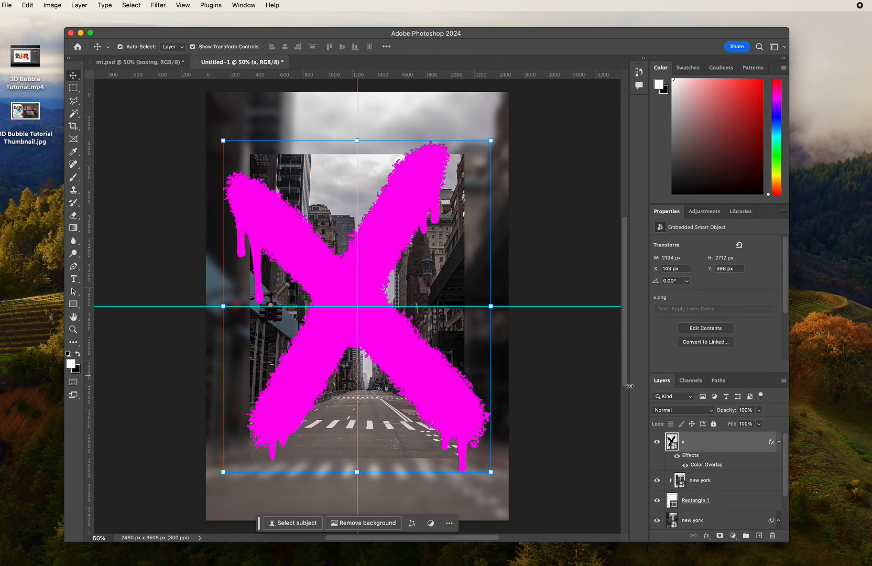
Step: Duplicate the magenta x layer, reduce the copy to about 905 × 1120 px and move it to the poster's upper-right area
{"action": "left_click", "coordinate": [582, 381]}
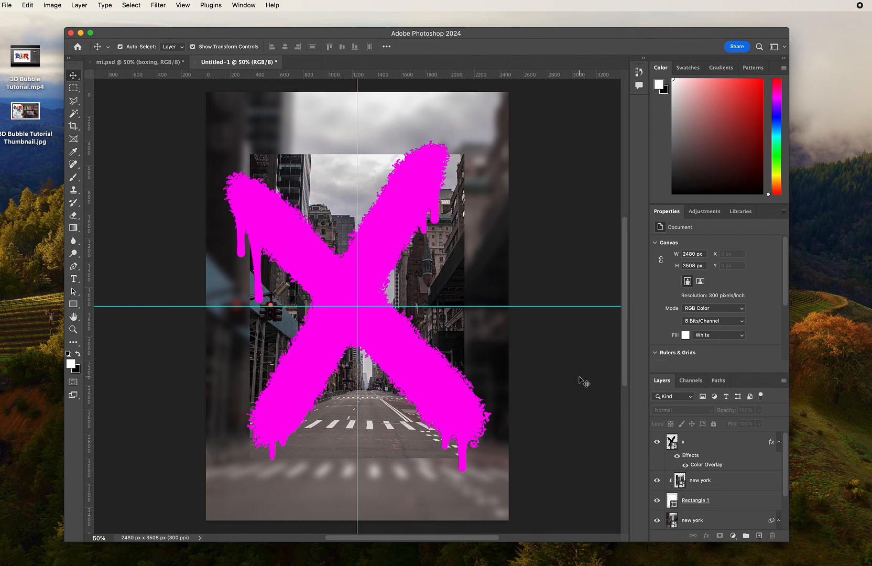
{"action": "left_click", "coordinate": [413, 363]}
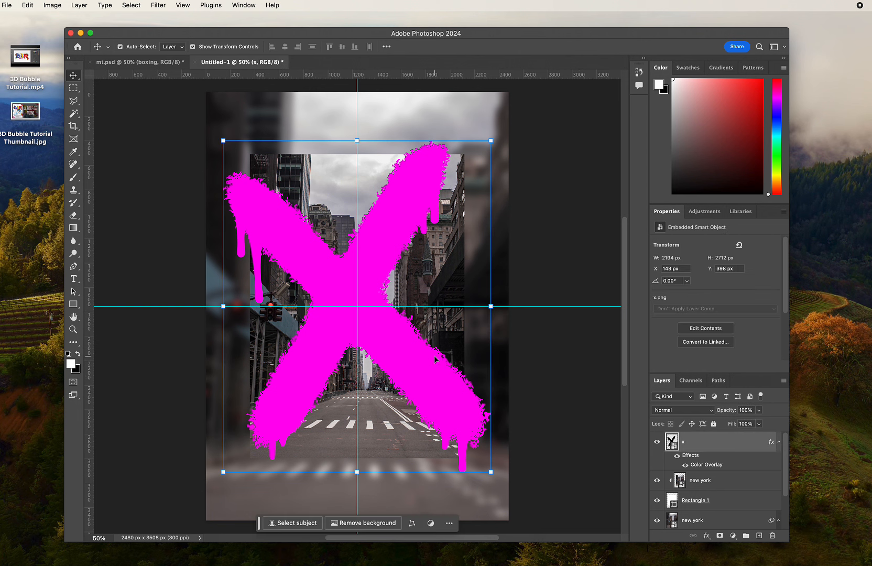
{"action": "key", "text": "super+c"}
{"action": "key", "text": "super+v"}
{"action": "key", "text": "super+t"}
{"action": "left_click_drag", "start_coordinate": [490, 306], "coordinate": [395, 306]}
{"action": "left_click_drag", "start_coordinate": [373, 353], "coordinate": [507, 241]}
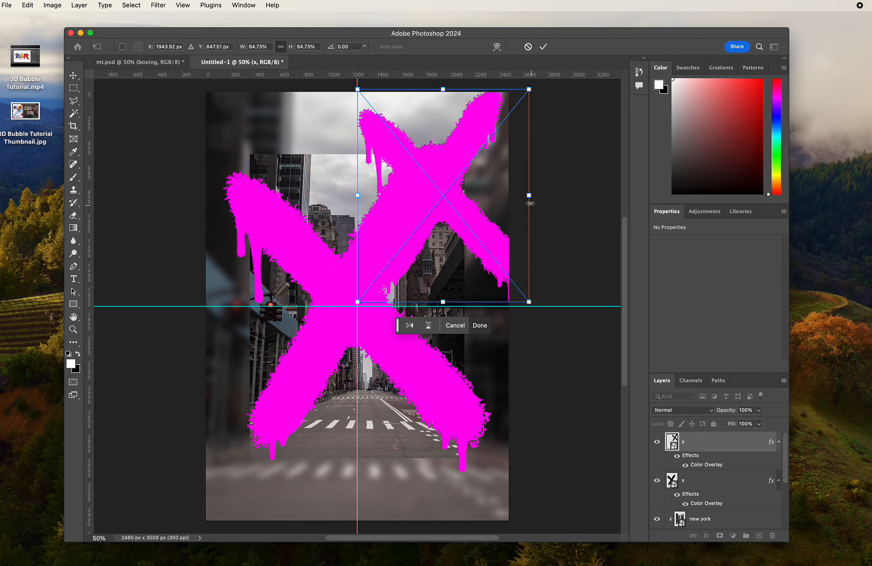
{"action": "left_click_drag", "start_coordinate": [529, 195], "coordinate": [467, 195]}
{"action": "left_click_drag", "start_coordinate": [449, 239], "coordinate": [481, 223]}
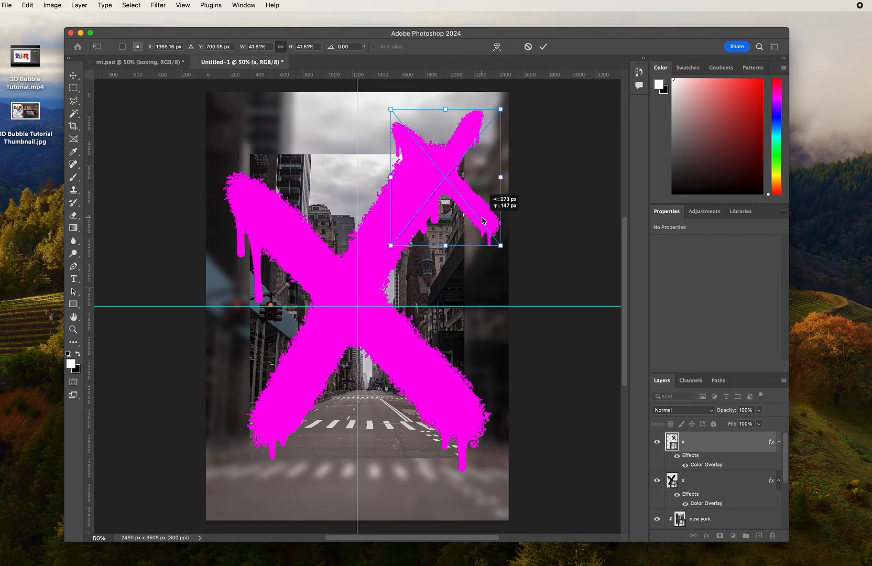
{"action": "key", "text": "Return"}
Step: Change the Color Overlay of the small x copy to turquoise
{"action": "left_click", "coordinate": [783, 381]}
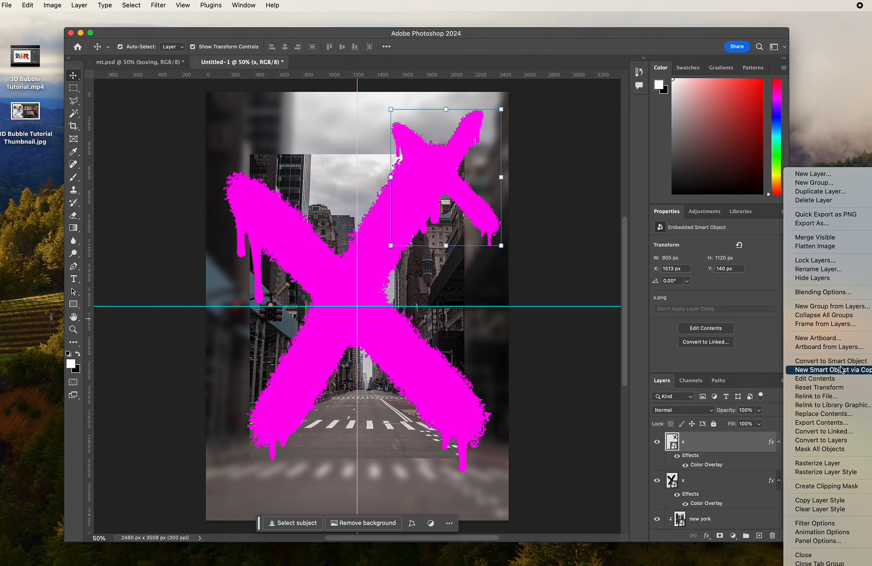
{"action": "left_click", "coordinate": [823, 292]}
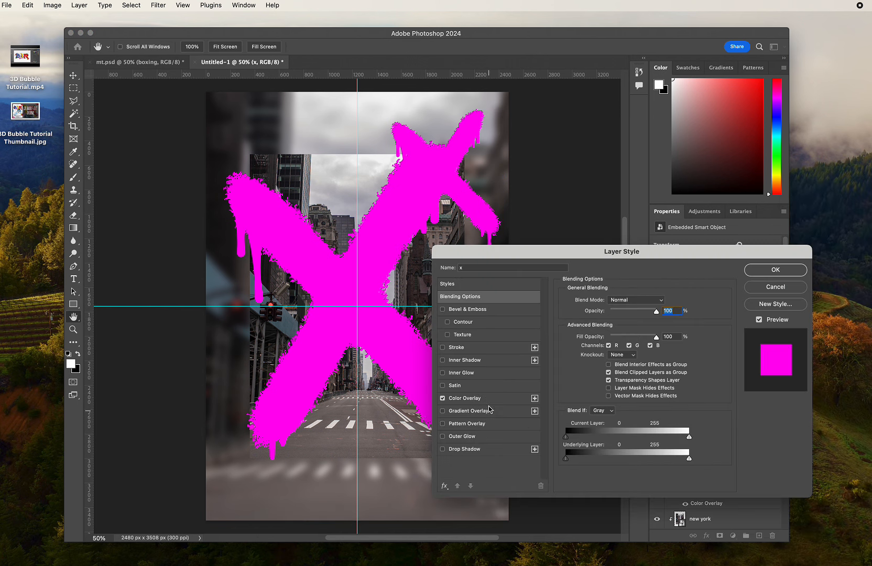
{"action": "left_click", "coordinate": [465, 398]}
{"action": "left_click", "coordinate": [662, 300]}
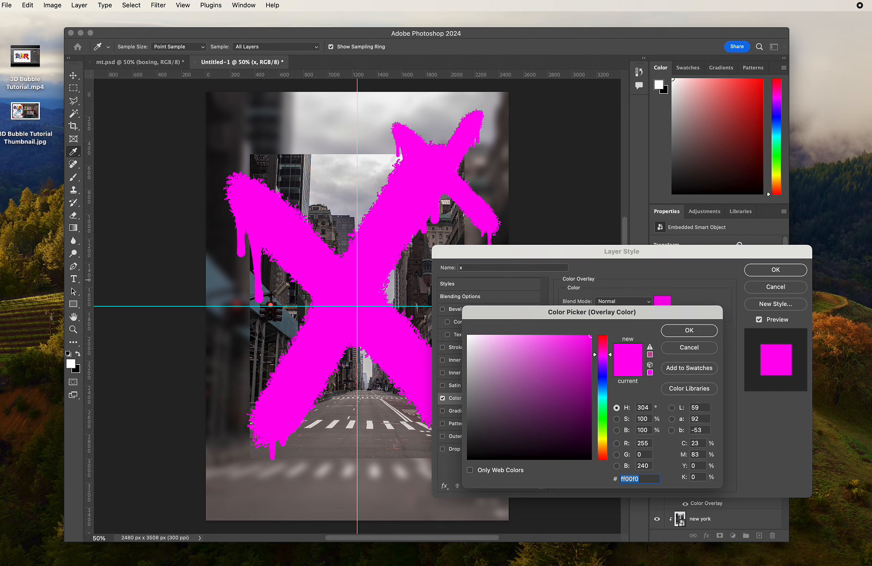
{"action": "type", "text": "ffd2"}
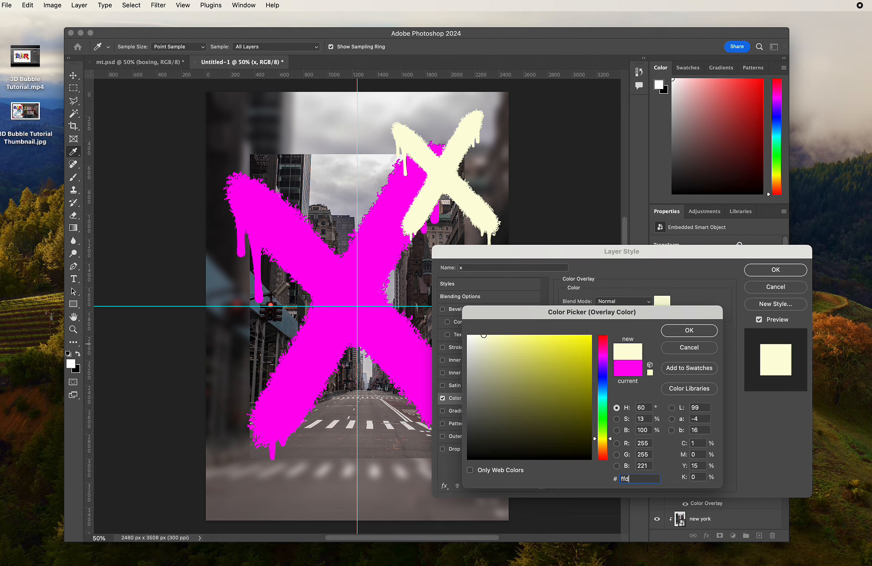
{"action": "left_click", "coordinate": [688, 331]}
{"action": "key", "text": "Return"}
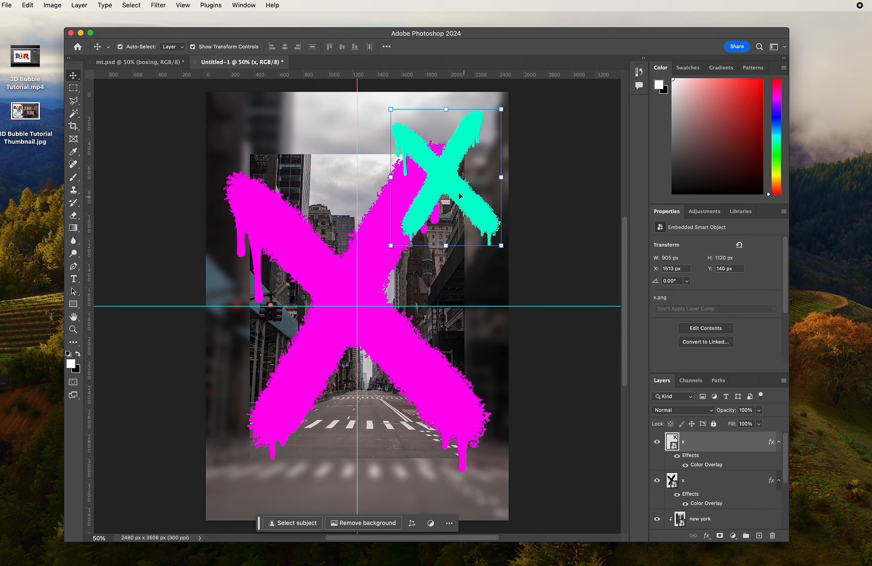
Step: Reduce the turquoise x to about 37.56% scale, keeping it near the poster's upper-right corner
{"action": "left_click_drag", "start_coordinate": [461, 195], "coordinate": [498, 166]}
{"action": "left_click_drag", "start_coordinate": [414, 218], "coordinate": [399, 235]}
{"action": "mouse_move", "coordinate": [465, 208]}
{"action": "left_mouse_down"}
{"action": "mouse_move", "coordinate": [468, 199]}
{"action": "mouse_move", "coordinate": [465, 210]}
{"action": "left_mouse_up"}
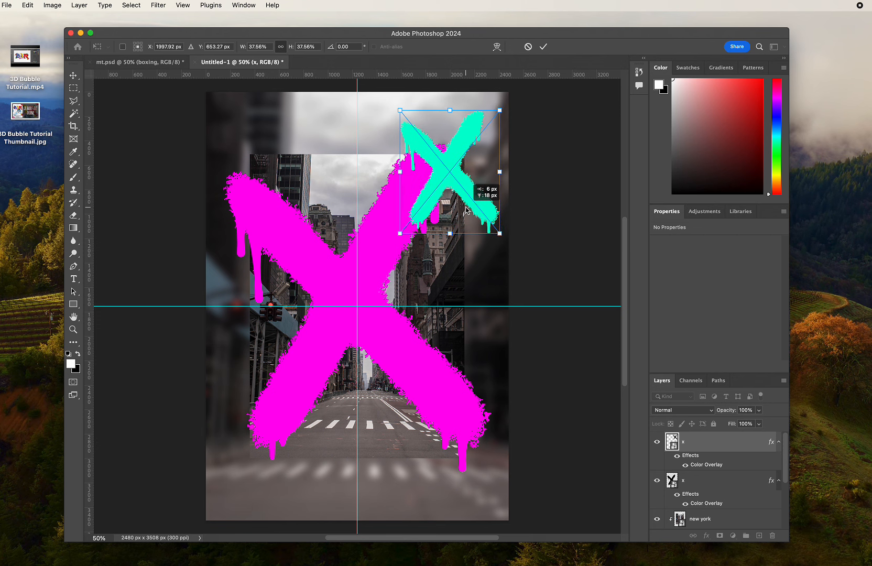
{"action": "left_click", "coordinate": [532, 212]}
{"action": "left_click_drag", "start_coordinate": [579, 266], "coordinate": [580, 264]}
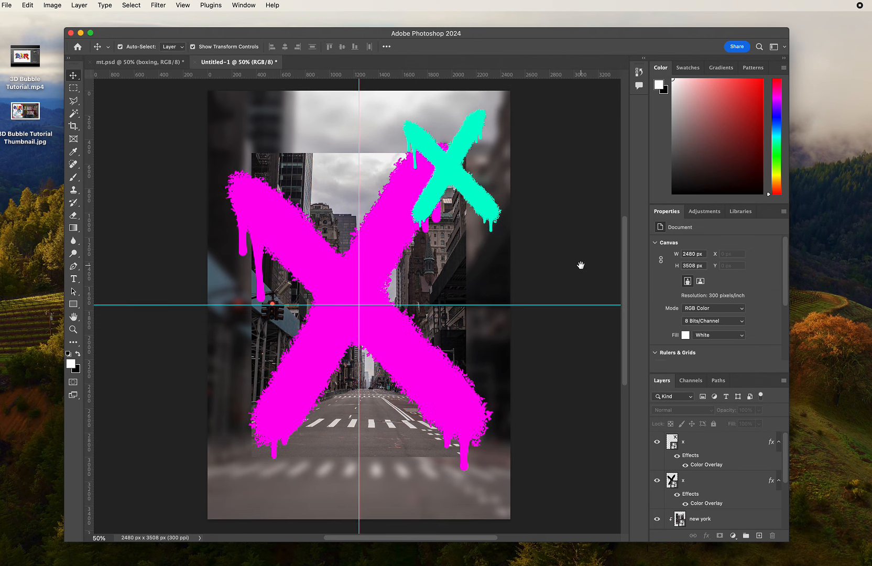
{"action": "left_click", "coordinate": [469, 193]}
{"action": "left_click", "coordinate": [543, 218]}
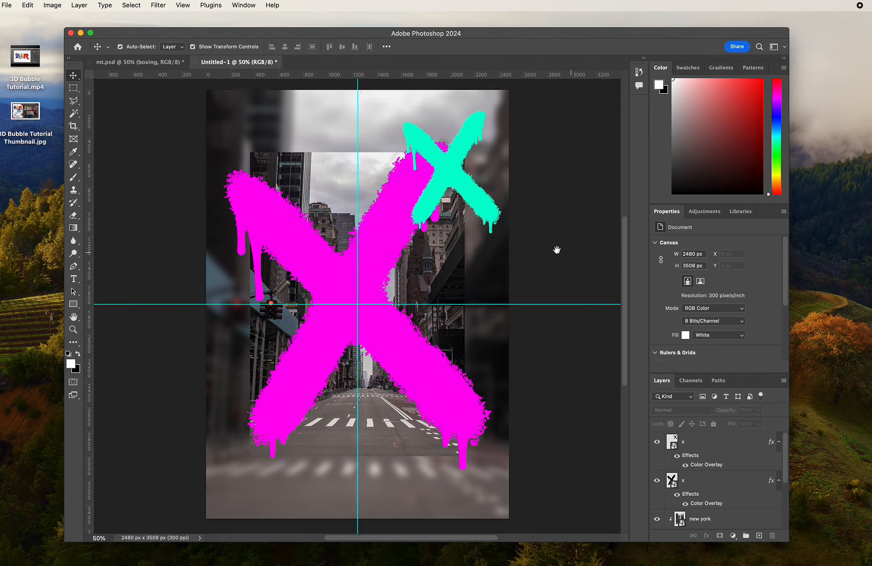
{"action": "scroll", "coordinate": [563, 253], "scroll_direction": "right", "scroll_amount": 2}
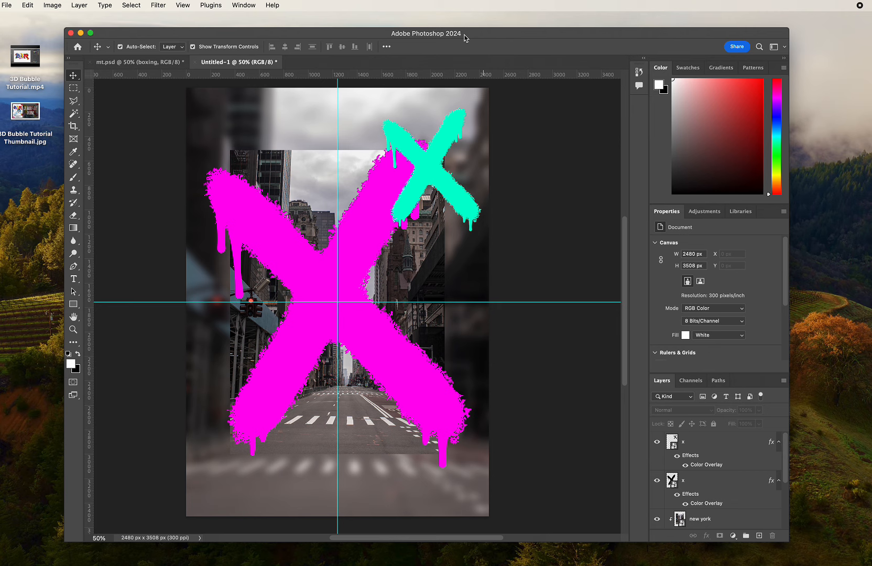
Step: Place mt1.png from the desktop above the x graphics and enlarge it to about 2068 × 3261 px
{"action": "left_click_drag", "start_coordinate": [465, 38], "coordinate": [442, 231]}
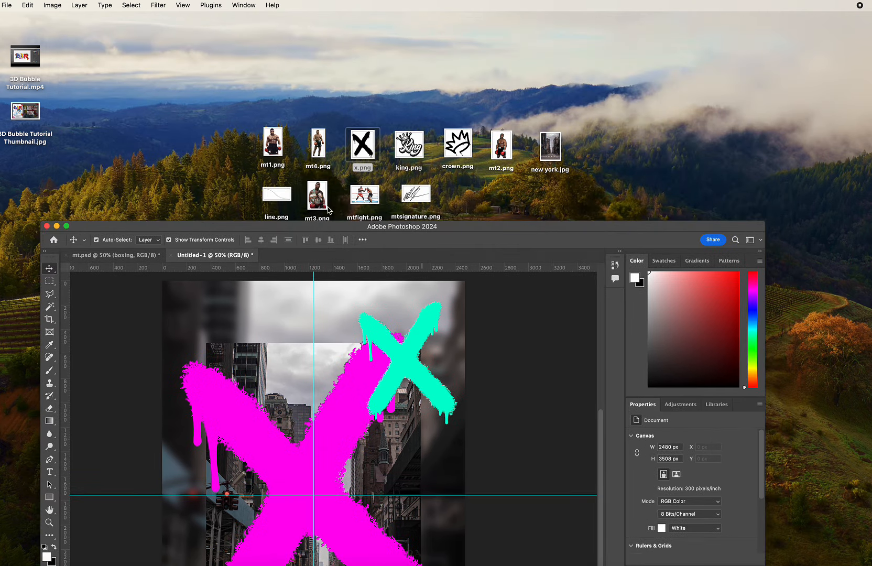
{"action": "left_click_drag", "start_coordinate": [275, 151], "coordinate": [330, 358]}
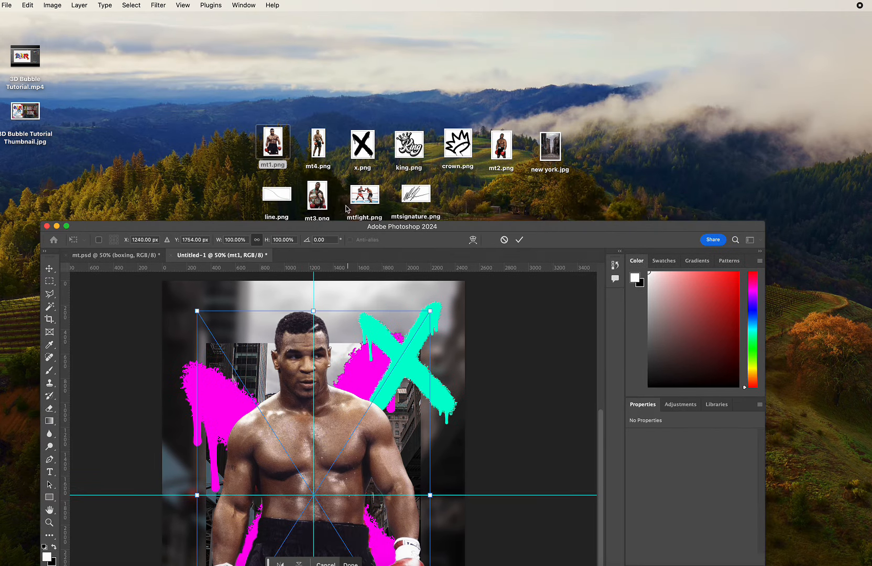
{"action": "left_click_drag", "start_coordinate": [340, 225], "coordinate": [371, 42]}
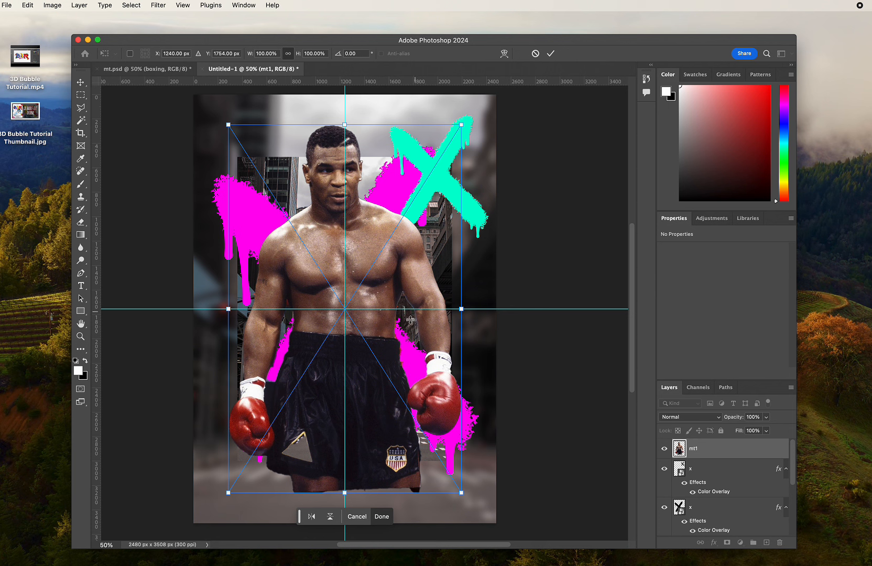
{"action": "left_click", "coordinate": [404, 328]}
{"action": "left_click_drag", "start_coordinate": [343, 493], "coordinate": [388, 527]}
{"action": "key", "text": "Return"}
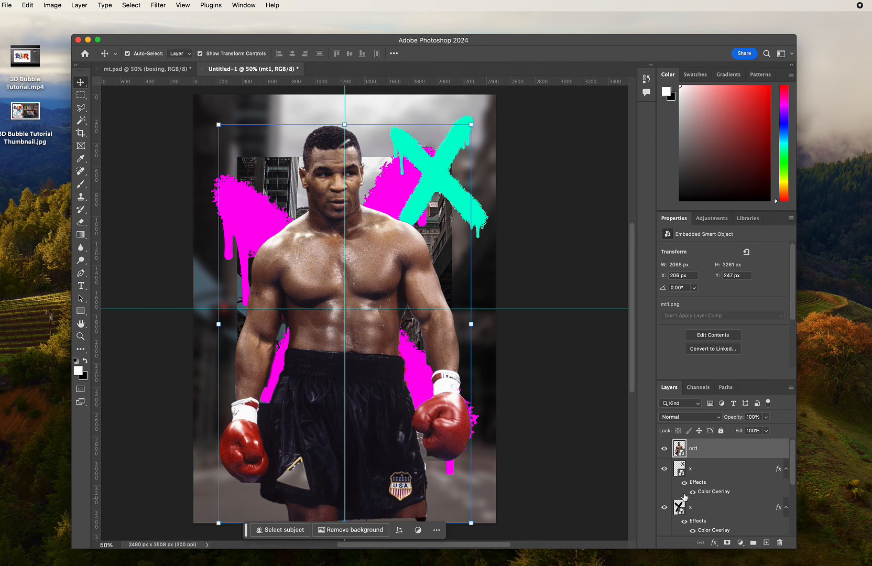
Step: Add a layer mask to mt1 and select everything outside the Rectangle 1 frame
{"action": "left_click", "coordinate": [726, 542]}
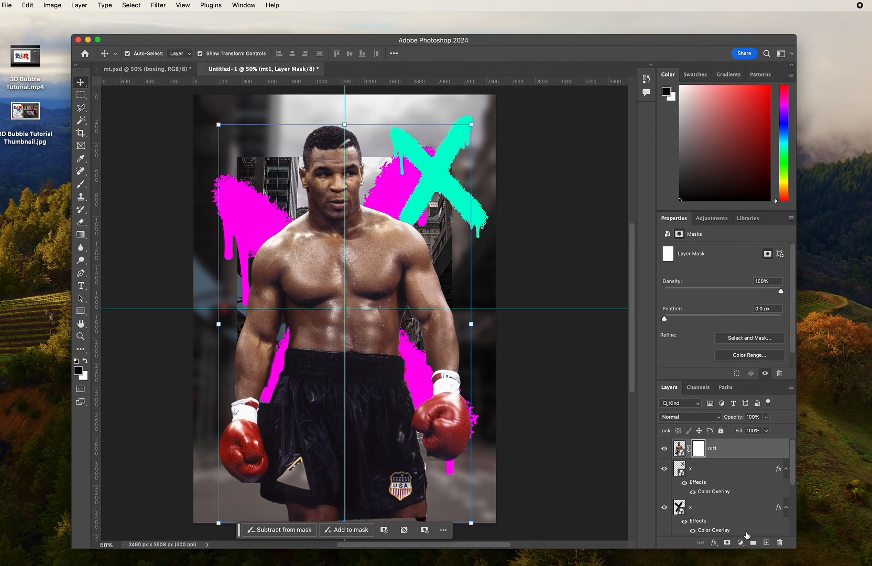
{"action": "scroll", "coordinate": [721, 500], "scroll_direction": "down", "scroll_amount": 3}
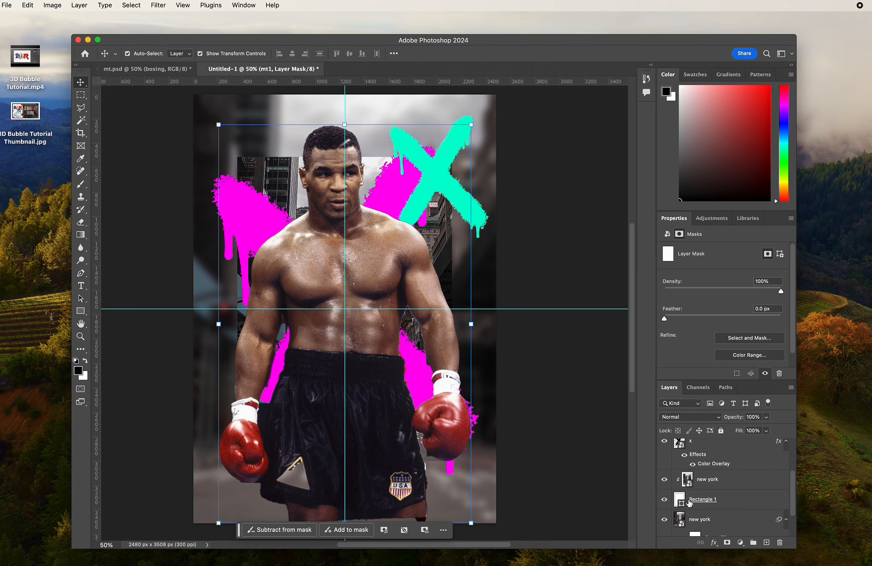
{"action": "left_click", "coordinate": [682, 500], "text": "super"}
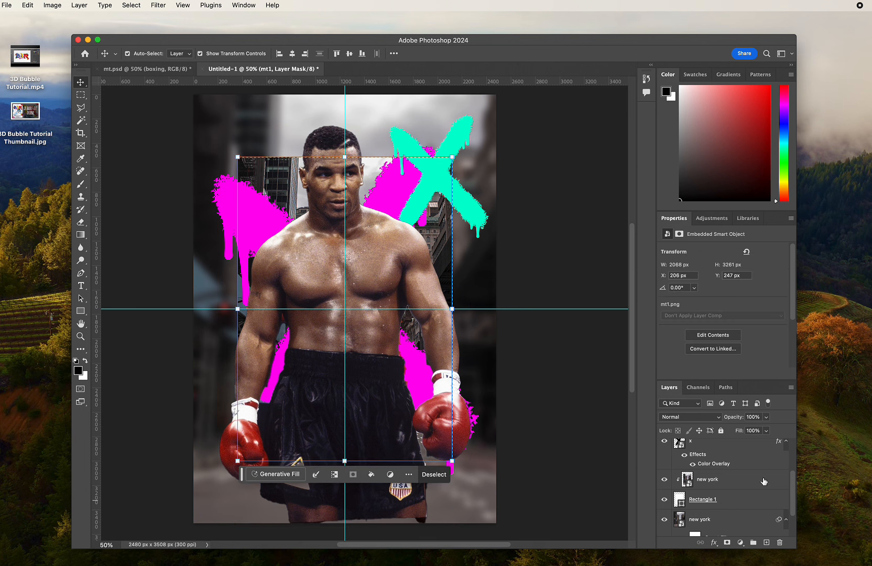
{"action": "left_click", "coordinate": [134, 4]}
{"action": "left_click", "coordinate": [144, 44]}
{"action": "scroll", "coordinate": [700, 441], "scroll_direction": "up", "scroll_amount": 5}
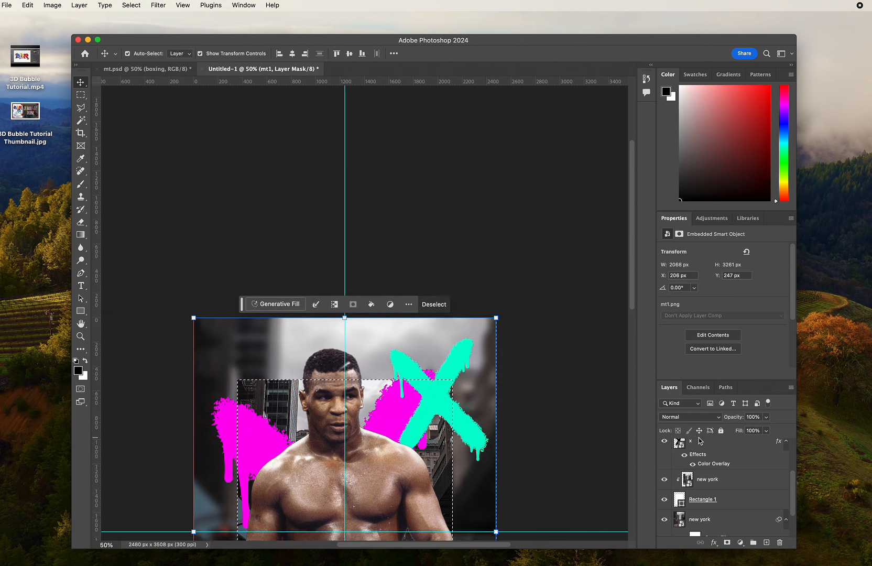
{"action": "scroll", "coordinate": [700, 441], "scroll_direction": "up", "scroll_amount": 5}
{"action": "scroll", "coordinate": [425, 361], "scroll_direction": "down", "scroll_amount": 6}
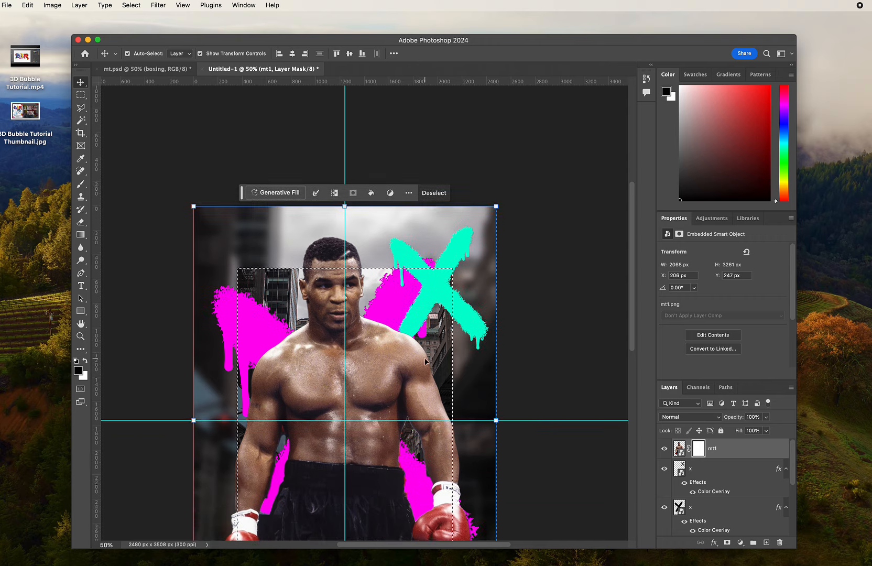
{"action": "scroll", "coordinate": [425, 362], "scroll_direction": "down", "scroll_amount": 5}
Step: Paint black on the mt1 mask, enlarging the brush to 250 px, to hide the boxer beside and below the frame, and clear the selection
{"action": "left_click", "coordinate": [80, 184]}
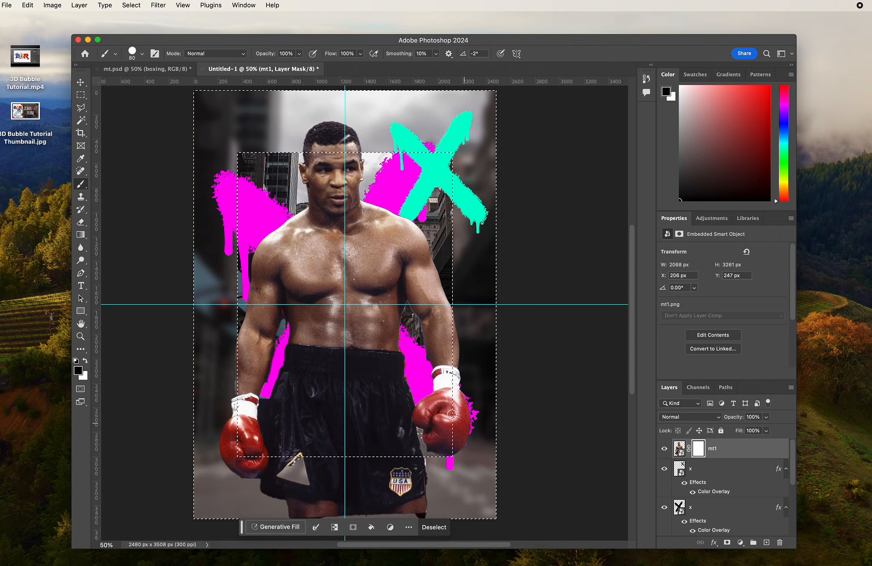
{"action": "mouse_move", "coordinate": [465, 398]}
{"action": "left_mouse_down"}
{"action": "mouse_move", "coordinate": [456, 455]}
{"action": "mouse_move", "coordinate": [453, 306]}
{"action": "left_mouse_up"}
{"action": "key", "text": "bracketright"}
{"action": "key", "text": "bracketright"}
{"action": "key", "text": "bracketright"}
{"action": "key", "text": "bracketright"}
{"action": "key", "text": "bracketright"}
{"action": "key", "text": "bracketright"}
{"action": "key", "text": "bracketright"}
{"action": "scroll", "coordinate": [396, 502], "scroll_direction": "down", "scroll_amount": 2}
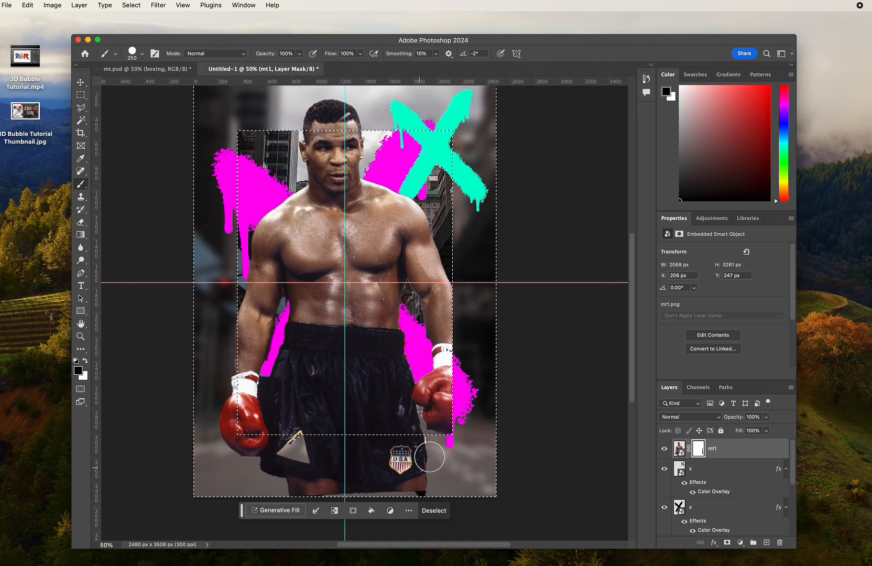
{"action": "mouse_move", "coordinate": [437, 438]}
{"action": "left_mouse_down"}
{"action": "mouse_move", "coordinate": [169, 438]}
{"action": "mouse_move", "coordinate": [490, 455]}
{"action": "mouse_move", "coordinate": [159, 459]}
{"action": "mouse_move", "coordinate": [465, 471]}
{"action": "mouse_move", "coordinate": [295, 478]}
{"action": "mouse_move", "coordinate": [462, 490]}
{"action": "mouse_move", "coordinate": [222, 500]}
{"action": "mouse_move", "coordinate": [207, 424]}
{"action": "mouse_move", "coordinate": [231, 441]}
{"action": "mouse_move", "coordinate": [241, 291]}
{"action": "left_mouse_up"}
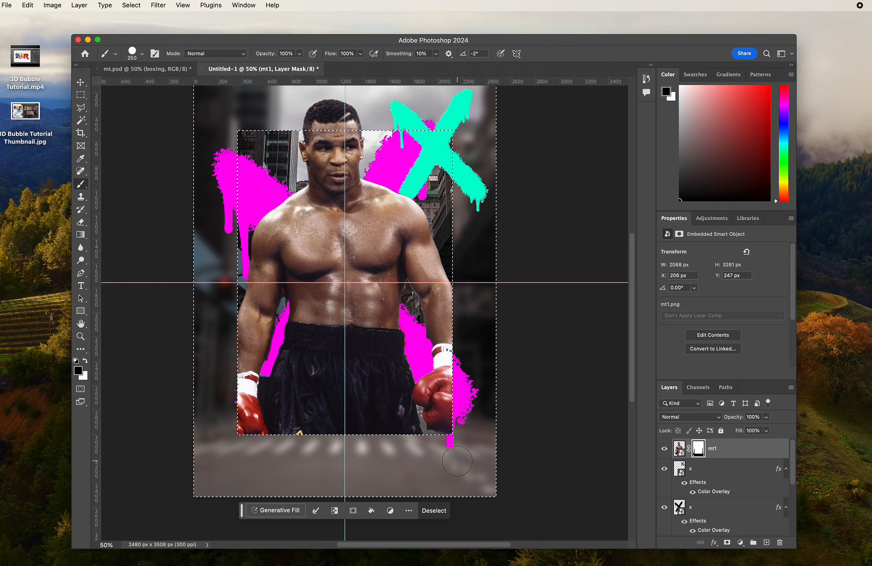
{"action": "key", "text": "super+d"}
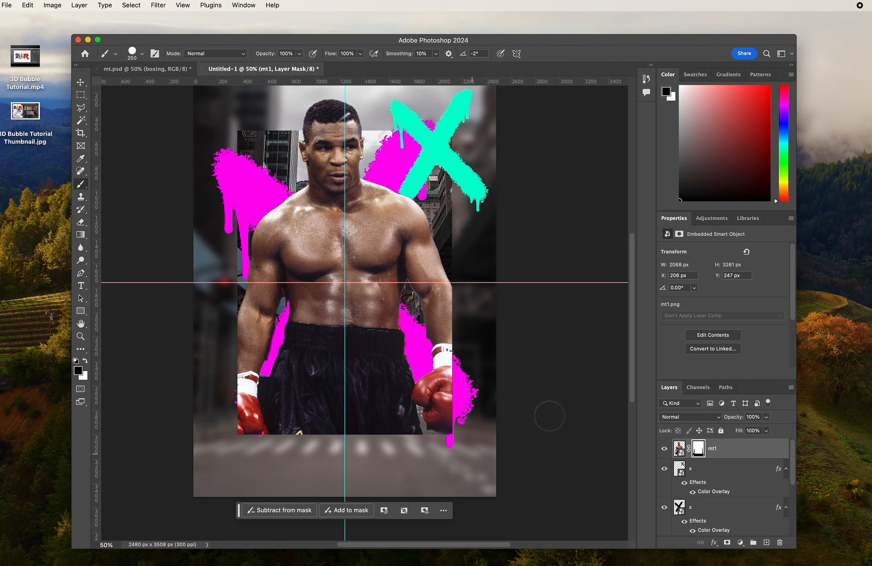
Step: Add a Black & White adjustment above mt1 and clip it to the boxer layer
{"action": "left_click", "coordinate": [740, 543]}
{"action": "left_click", "coordinate": [762, 512]}
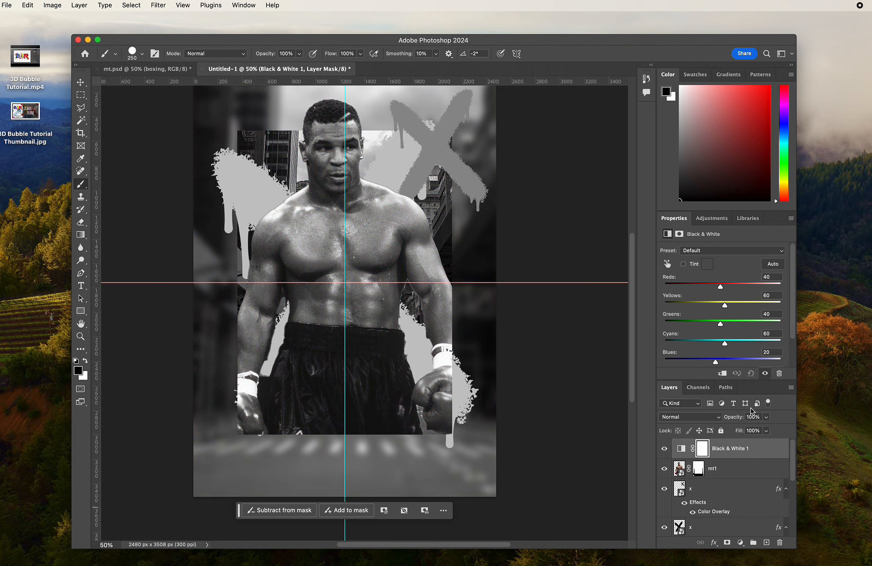
{"action": "left_click", "coordinate": [721, 374]}
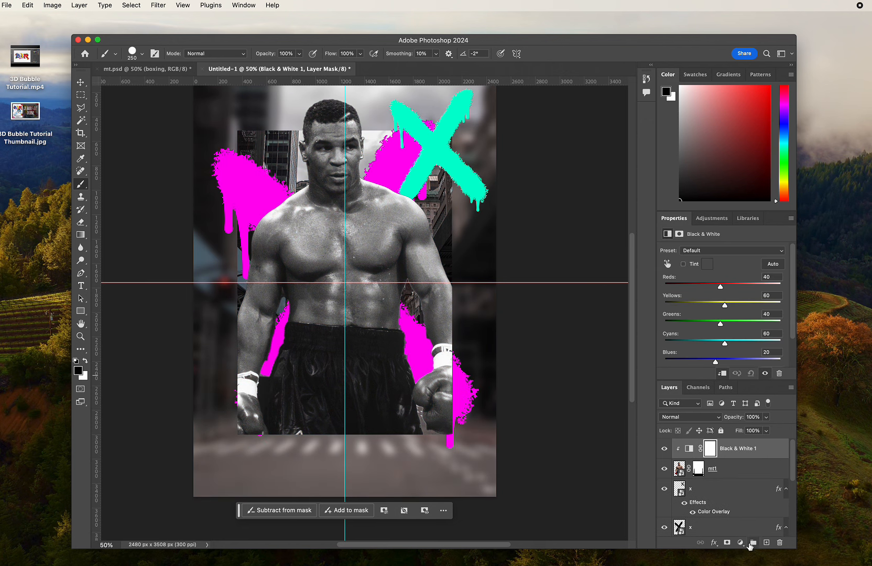
Step: Add an Exposure adjustment clipped to mt1 with exposure +1.03, offset -0.0649 and gamma correction 0.85
{"action": "left_click", "coordinate": [741, 543]}
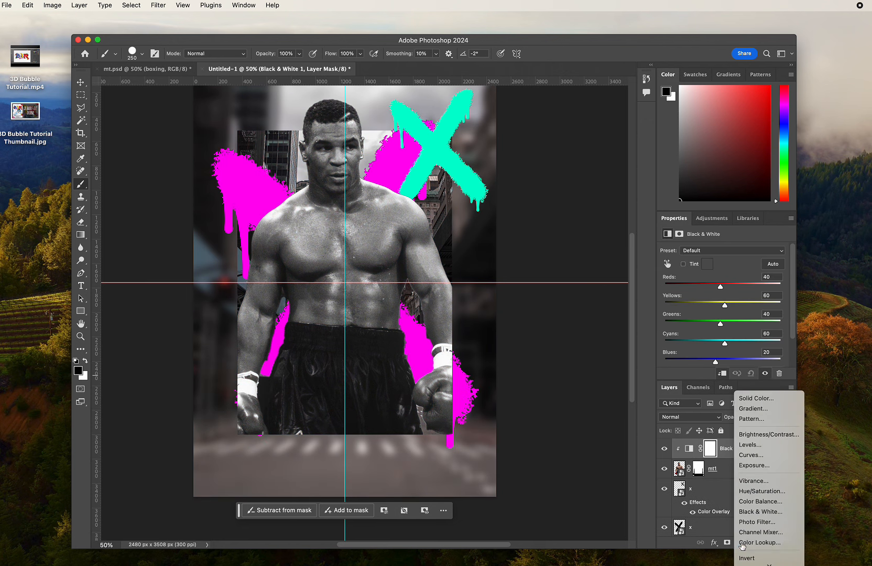
{"action": "left_click", "coordinate": [762, 465]}
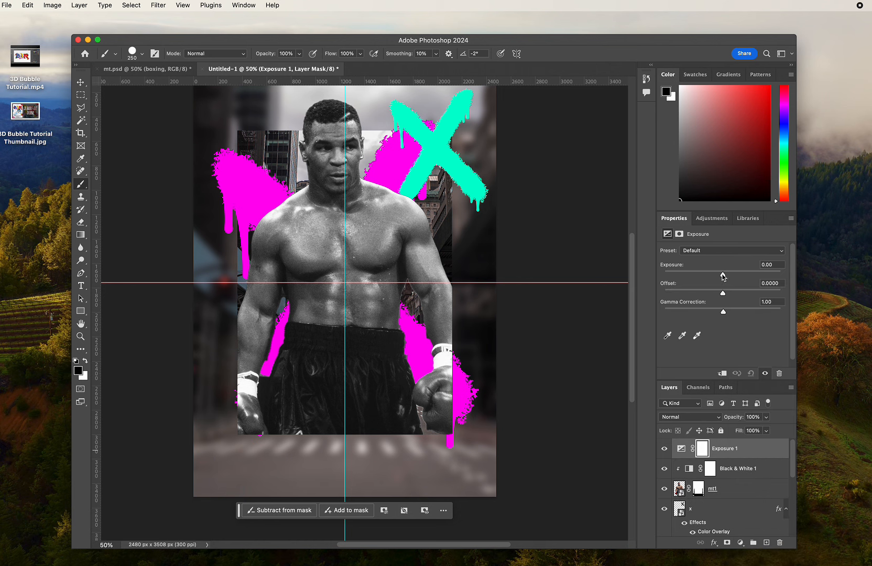
{"action": "left_click_drag", "start_coordinate": [723, 276], "coordinate": [728, 311]}
{"action": "left_click", "coordinate": [724, 372]}
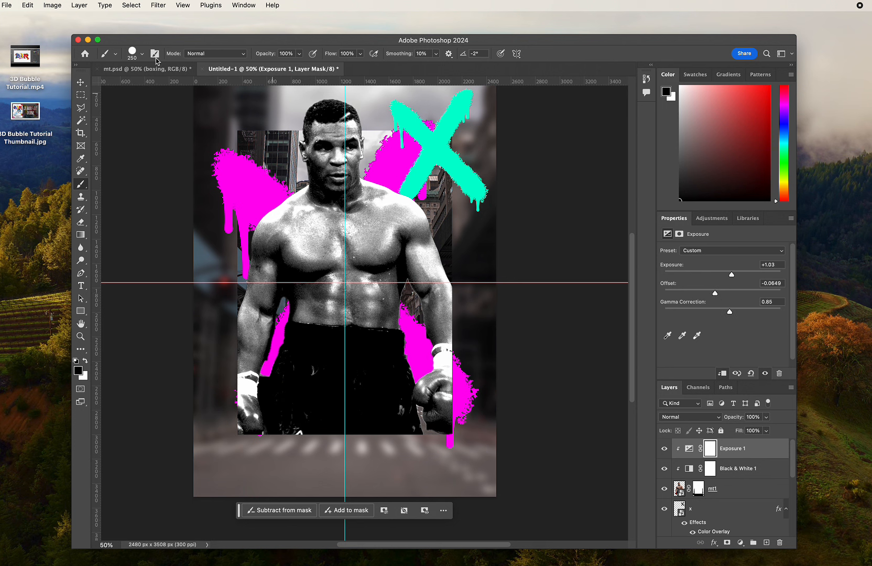
{"action": "left_click", "coordinate": [80, 83]}
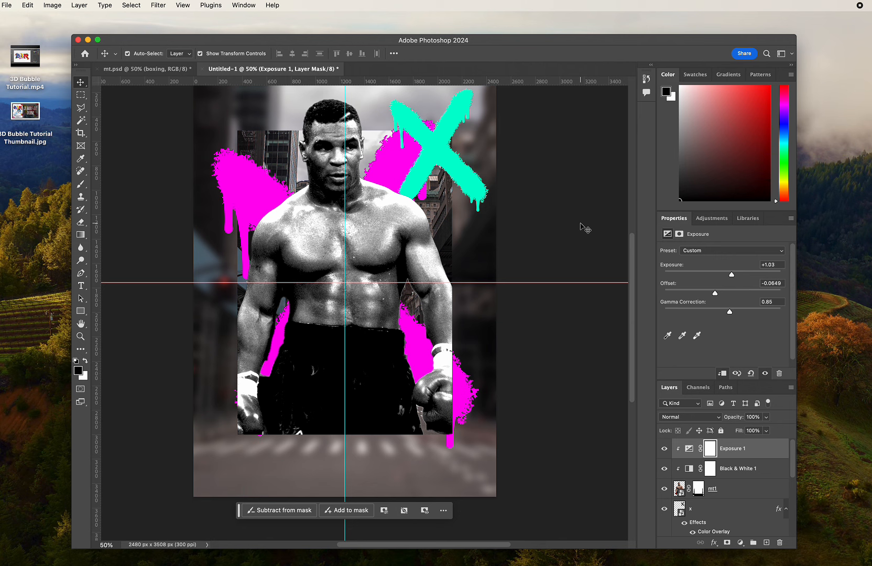
Step: Place king.png from the desktop into the poster and enlarge the logo over the boxer's torso
{"action": "left_click_drag", "start_coordinate": [487, 49], "coordinate": [492, 196]}
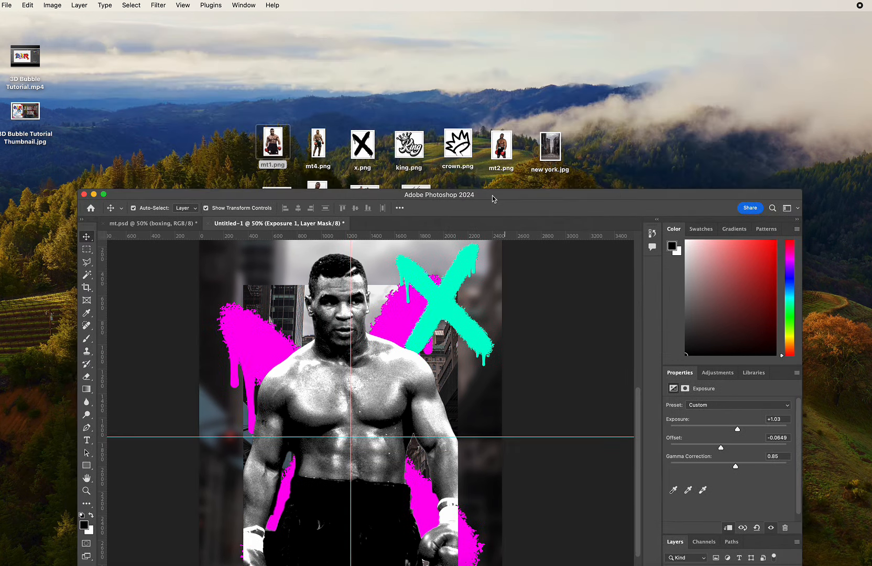
{"action": "left_click_drag", "start_coordinate": [415, 152], "coordinate": [450, 301]}
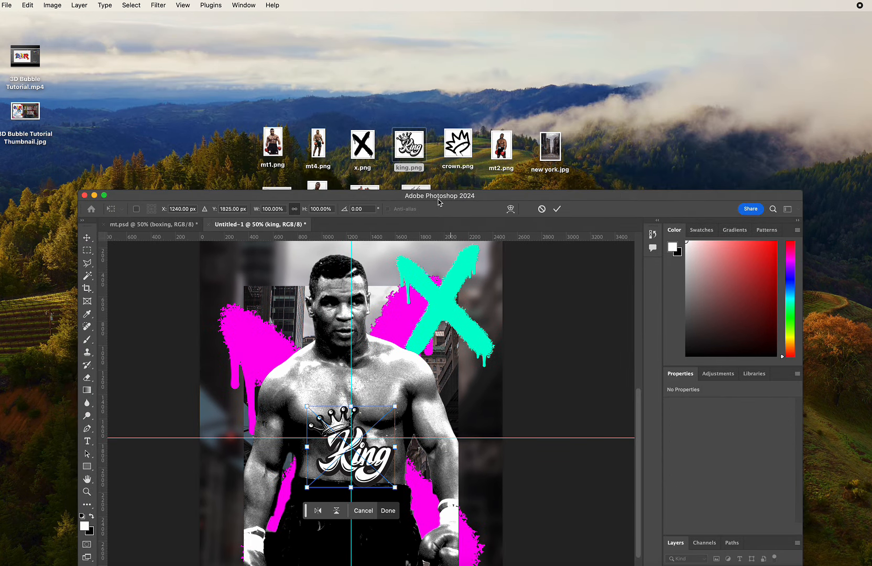
{"action": "left_click_drag", "start_coordinate": [473, 197], "coordinate": [469, 28]}
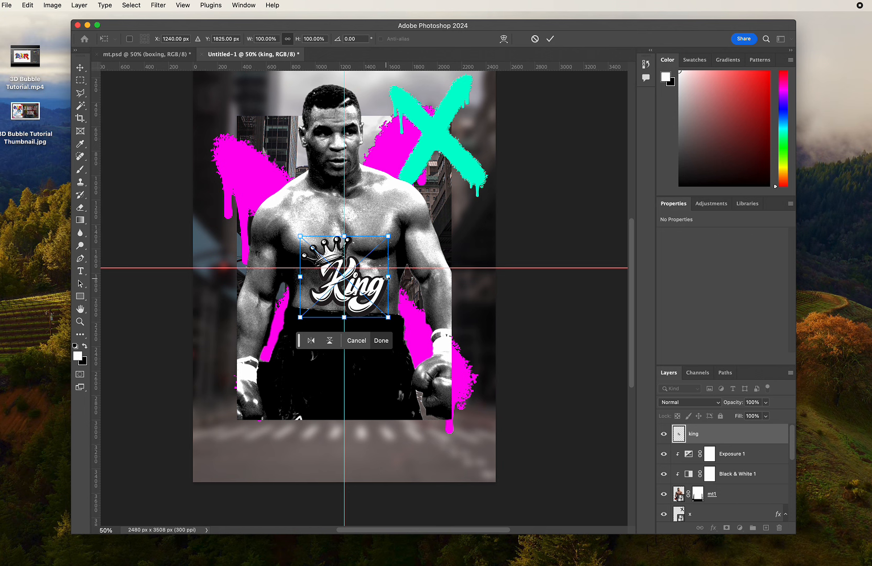
{"action": "left_click_drag", "start_coordinate": [387, 277], "coordinate": [428, 293]}
{"action": "left_click", "coordinate": [394, 353]}
Step: Move the king layer beneath mt1 and position the logo beside the boxer's head, overlapping the turquoise x
{"action": "left_click_drag", "start_coordinate": [717, 435], "coordinate": [717, 503]}
{"action": "left_click_drag", "start_coordinate": [406, 302], "coordinate": [459, 158]}
{"action": "left_click", "coordinate": [572, 187]}
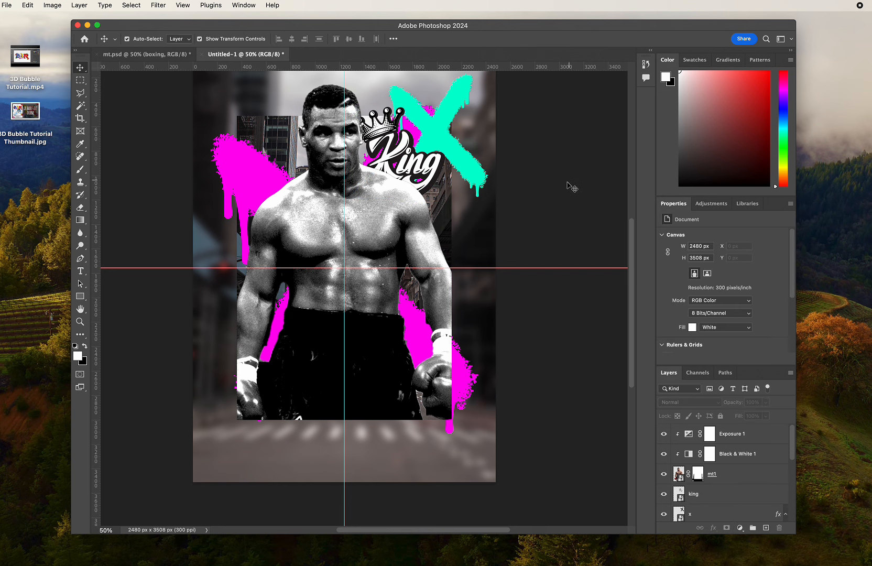
{"action": "left_click_drag", "start_coordinate": [533, 218], "coordinate": [511, 226]}
{"action": "left_click_drag", "start_coordinate": [397, 176], "coordinate": [393, 177]}
{"action": "left_click", "coordinate": [536, 172]}
{"action": "left_click_drag", "start_coordinate": [493, 239], "coordinate": [496, 241]}
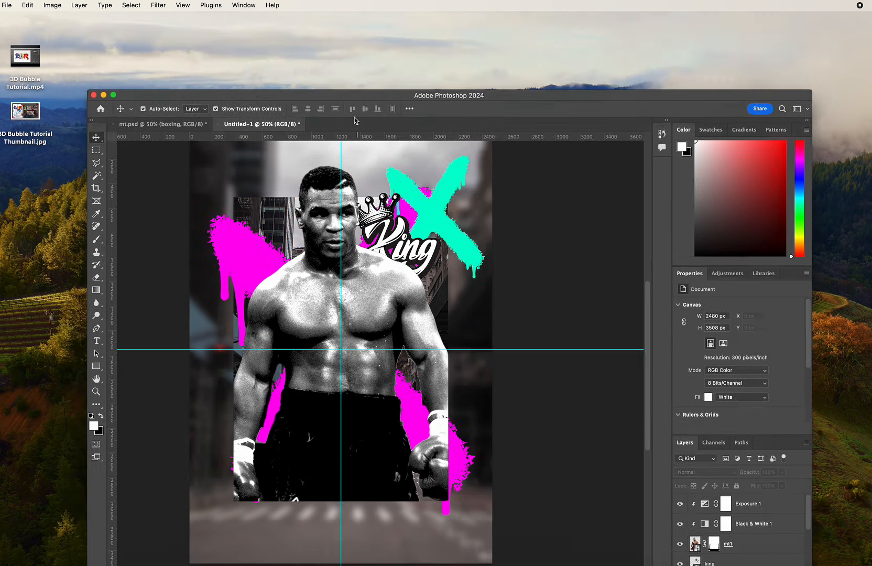
Step: Place crown.png from the desktop into the poster and enlarge it to about 764 by 794 px
{"action": "left_click_drag", "start_coordinate": [341, 25], "coordinate": [352, 196]}
{"action": "left_click_drag", "start_coordinate": [459, 158], "coordinate": [463, 304]}
{"action": "left_click_drag", "start_coordinate": [390, 198], "coordinate": [394, 44]}
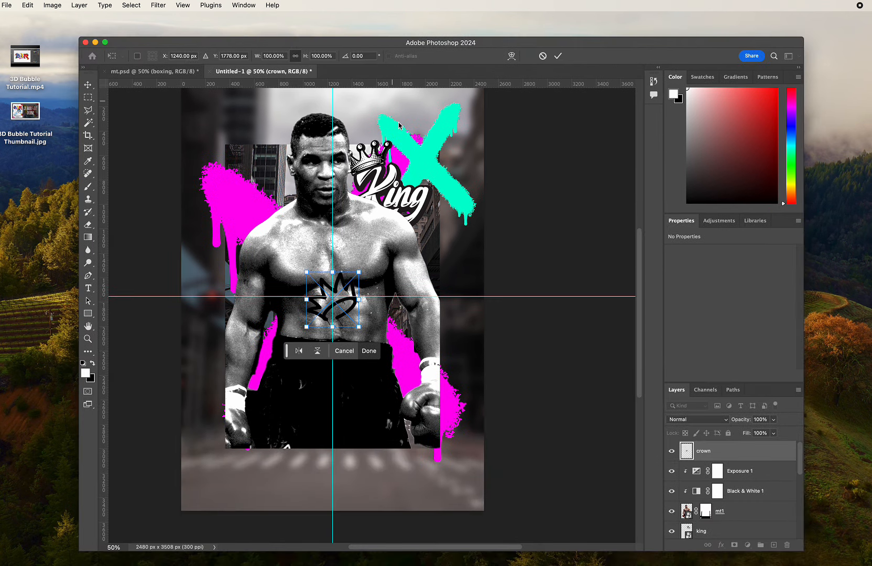
{"action": "left_click_drag", "start_coordinate": [359, 303], "coordinate": [400, 300]}
{"action": "key", "text": "Return"}
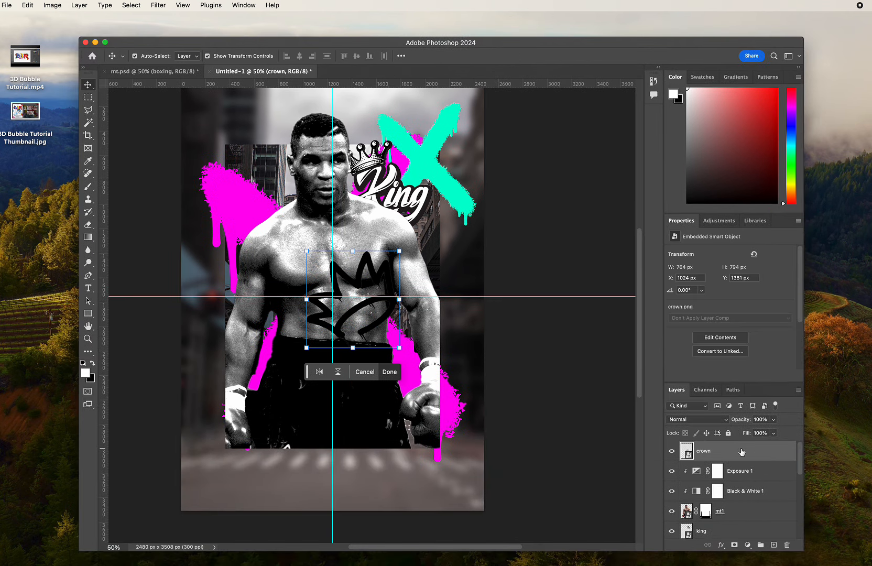
Step: Add a Color Overlay to the crown layer in the magenta sampled from the spray-paint graphic
{"action": "left_click", "coordinate": [798, 390]}
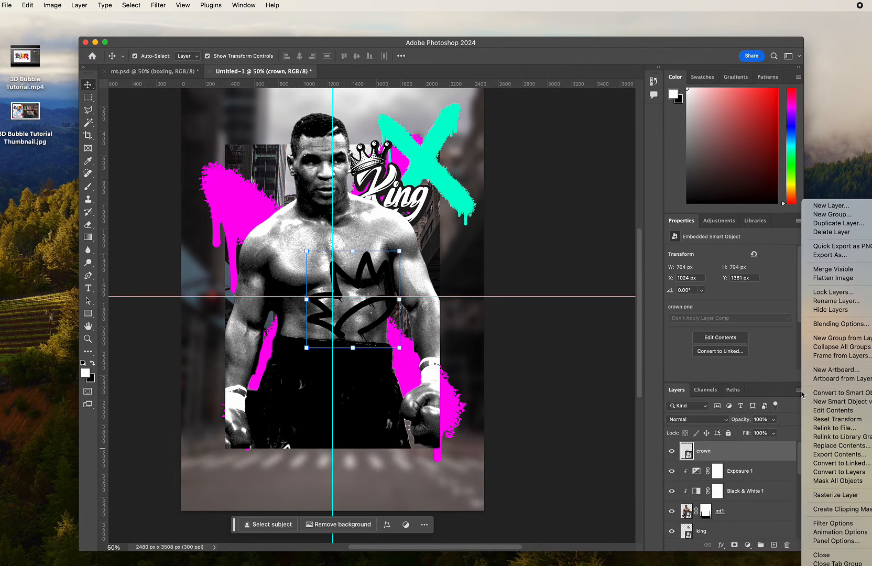
{"action": "left_click", "coordinate": [835, 325]}
{"action": "left_click", "coordinate": [475, 399]}
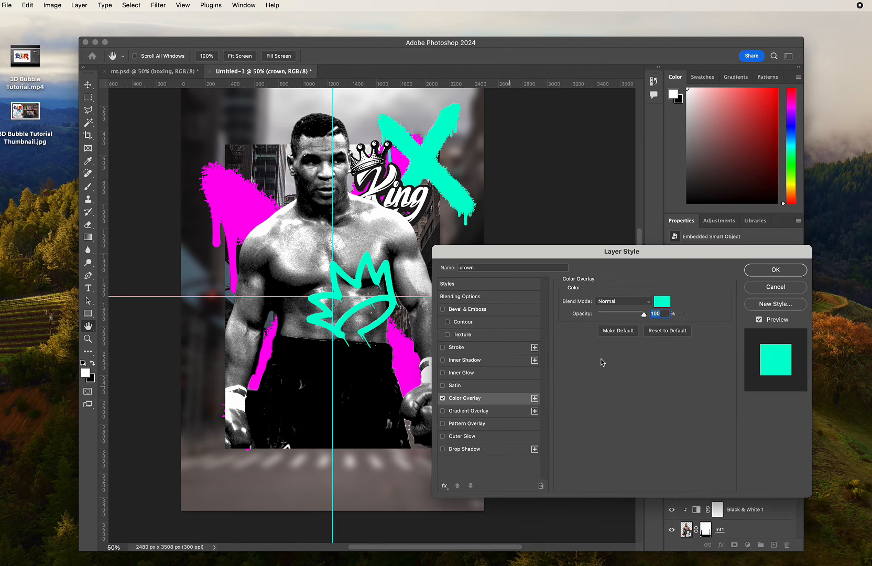
{"action": "left_click", "coordinate": [661, 302]}
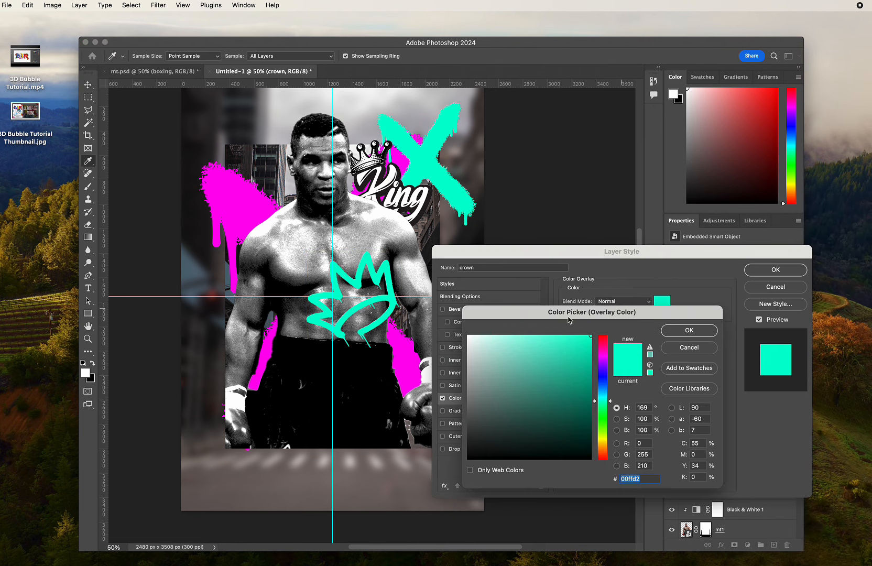
{"action": "left_click", "coordinate": [406, 361]}
{"action": "left_click", "coordinate": [689, 330]}
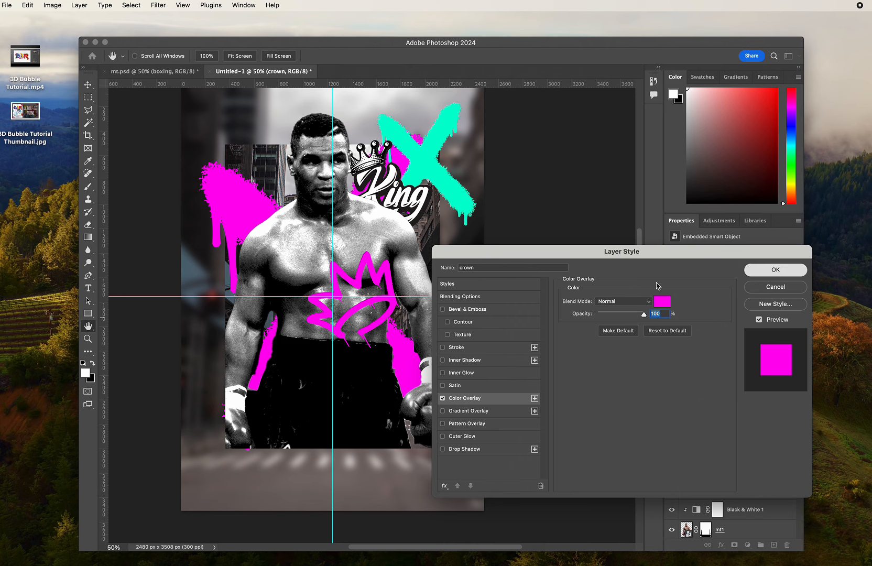
{"action": "left_click", "coordinate": [775, 269]}
Step: Shrink the crown to about 449 by 468 px and place it over the boxer's head
{"action": "key", "text": "v"}
{"action": "left_click_drag", "start_coordinate": [393, 299], "coordinate": [319, 130]}
{"action": "scroll", "coordinate": [344, 152], "scroll_direction": "up", "scroll_amount": 4}
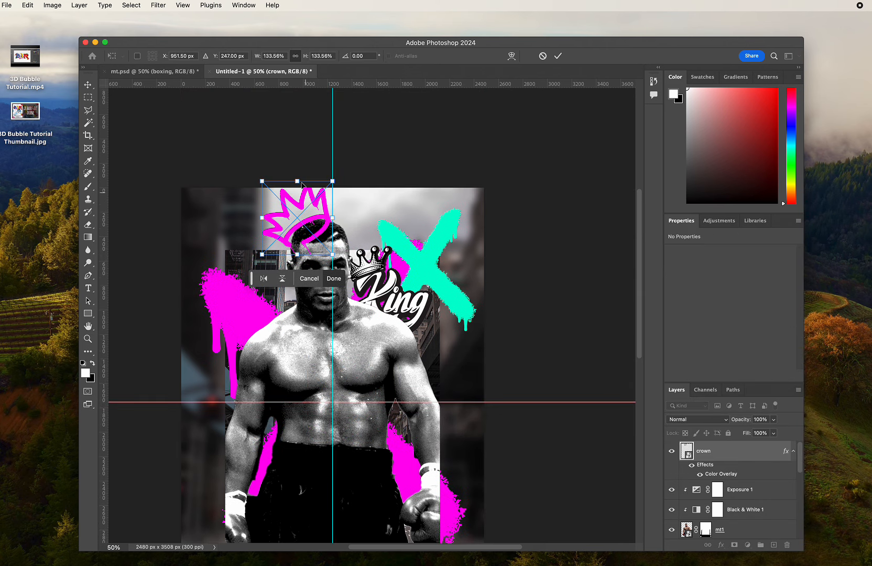
{"action": "left_click_drag", "start_coordinate": [302, 184], "coordinate": [301, 198]}
{"action": "key", "text": "Return"}
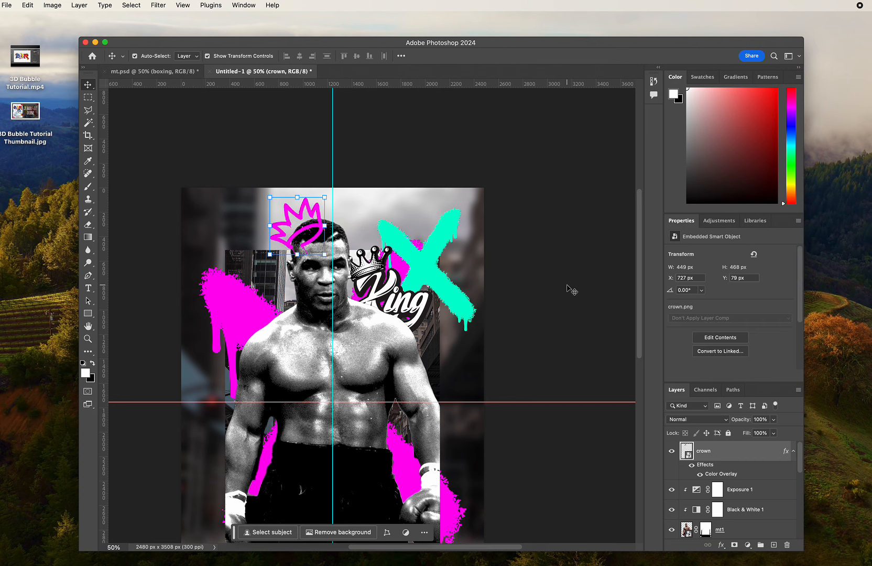
{"action": "left_click", "coordinate": [571, 290]}
{"action": "left_click_drag", "start_coordinate": [570, 317], "coordinate": [580, 229]}
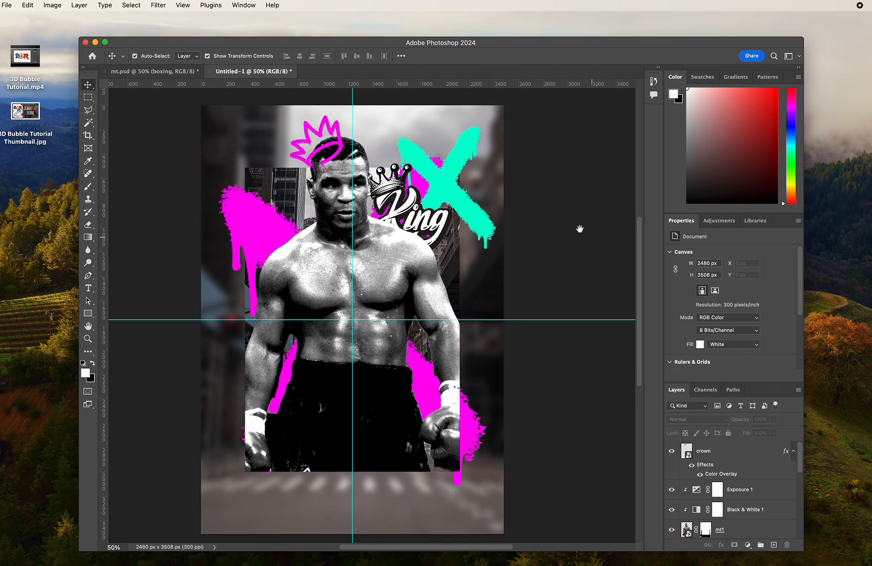
Step: Select mt1 with its Black & White and Exposure adjustments and scale the boxer down to about 1996 by 3148 px
{"action": "left_click", "coordinate": [346, 152]}
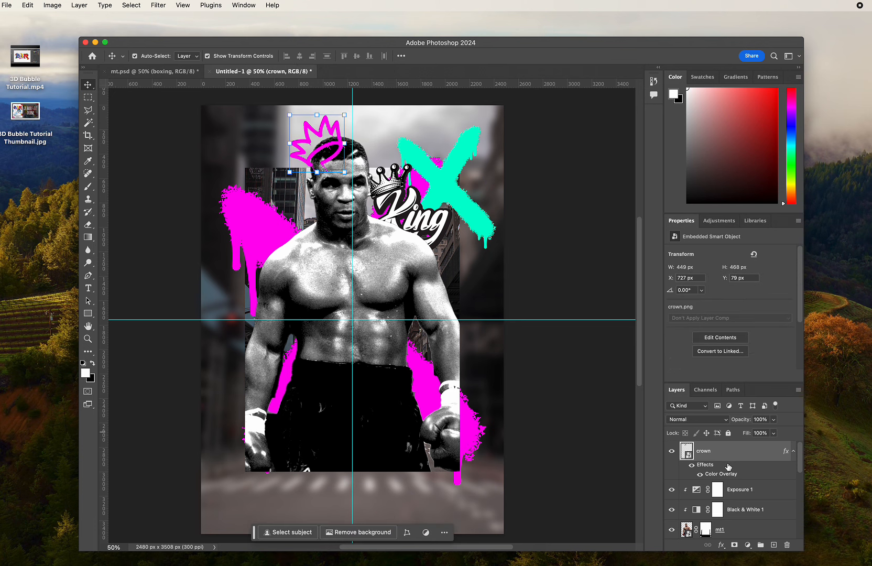
{"action": "scroll", "coordinate": [741, 513], "scroll_direction": "down", "scroll_amount": 1}
{"action": "left_click", "coordinate": [743, 472]}
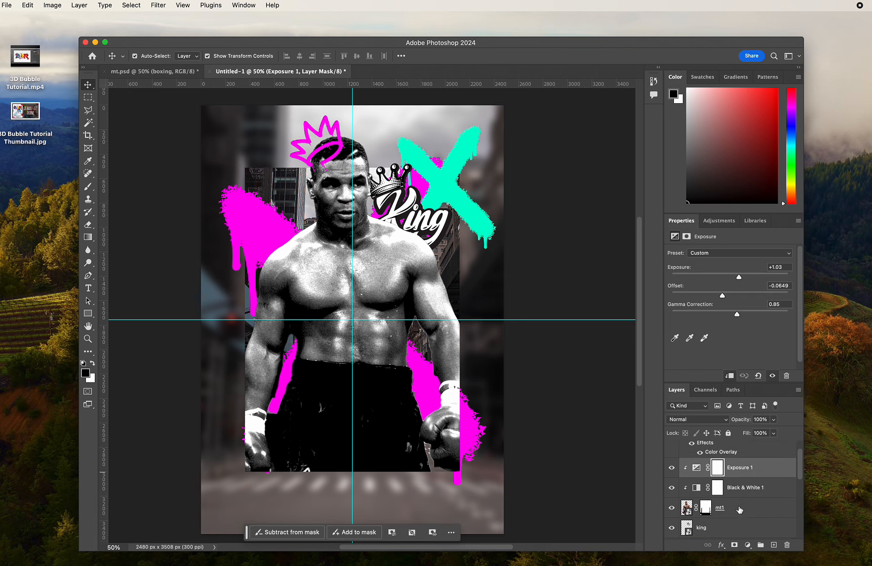
{"action": "left_click", "coordinate": [739, 508], "text": "shift"}
{"action": "left_click_drag", "start_coordinate": [353, 135], "coordinate": [364, 156]}
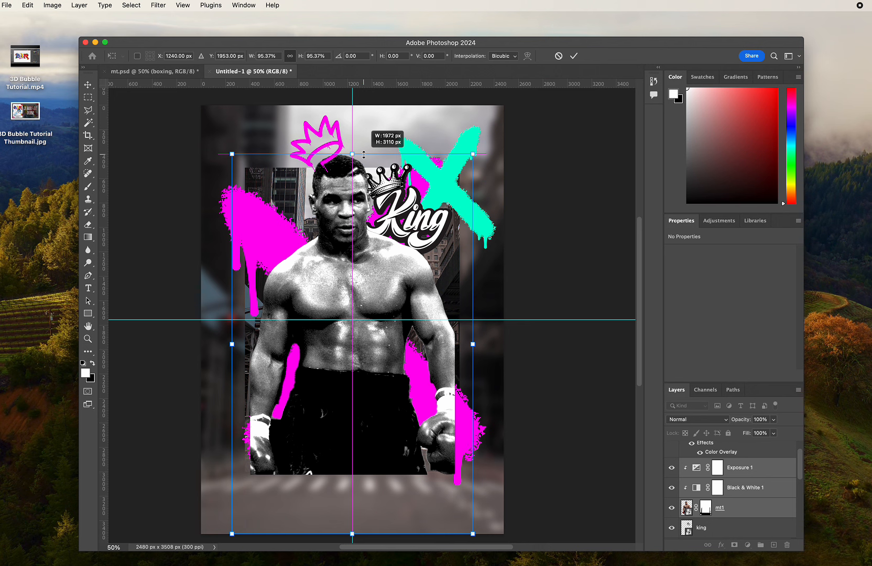
{"action": "left_click_drag", "start_coordinate": [364, 155], "coordinate": [364, 149]}
{"action": "key", "text": "Return"}
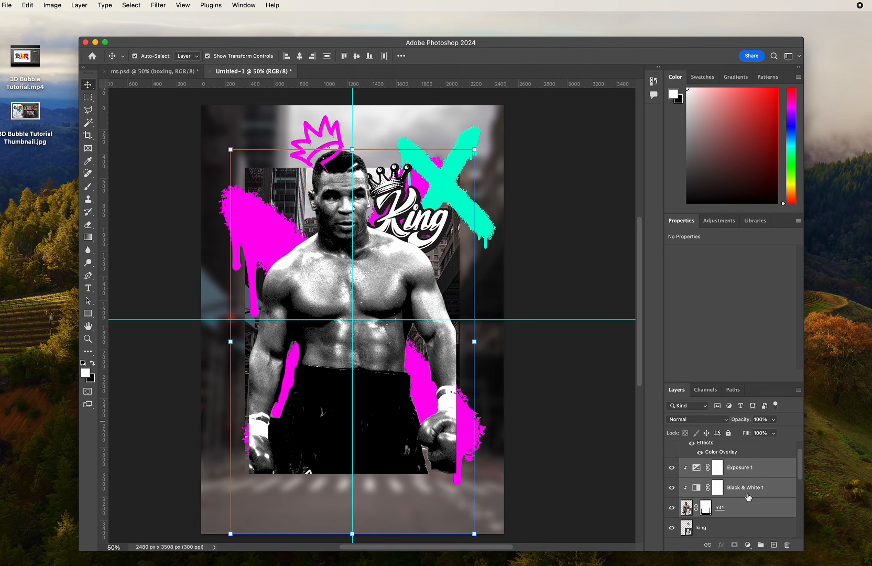
Step: Load the Rectangle 1 outline as a selection and paint white on the mt1 mask to restore the boxer up to the frame edges
{"action": "left_click", "coordinate": [707, 513]}
{"action": "scroll", "coordinate": [705, 505], "scroll_direction": "down", "scroll_amount": 5}
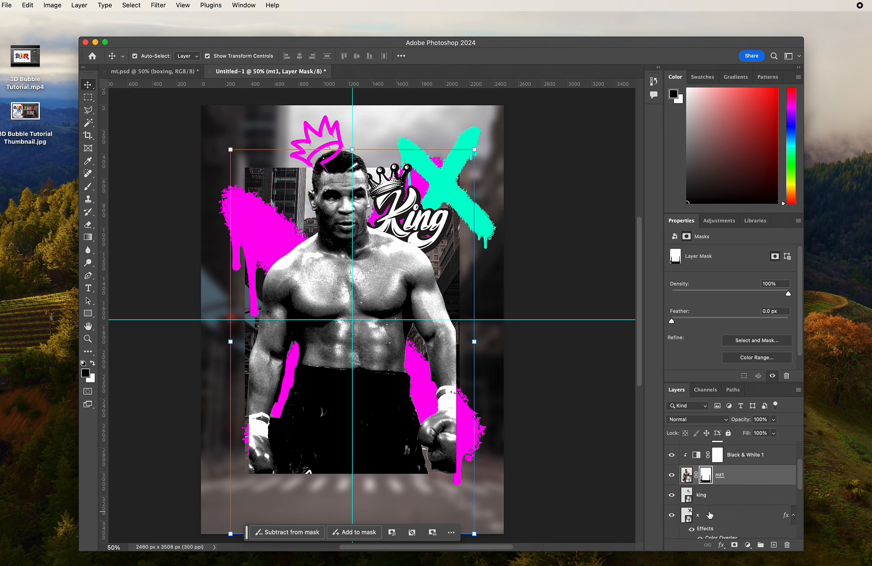
{"action": "scroll", "coordinate": [703, 500], "scroll_direction": "down", "scroll_amount": 4}
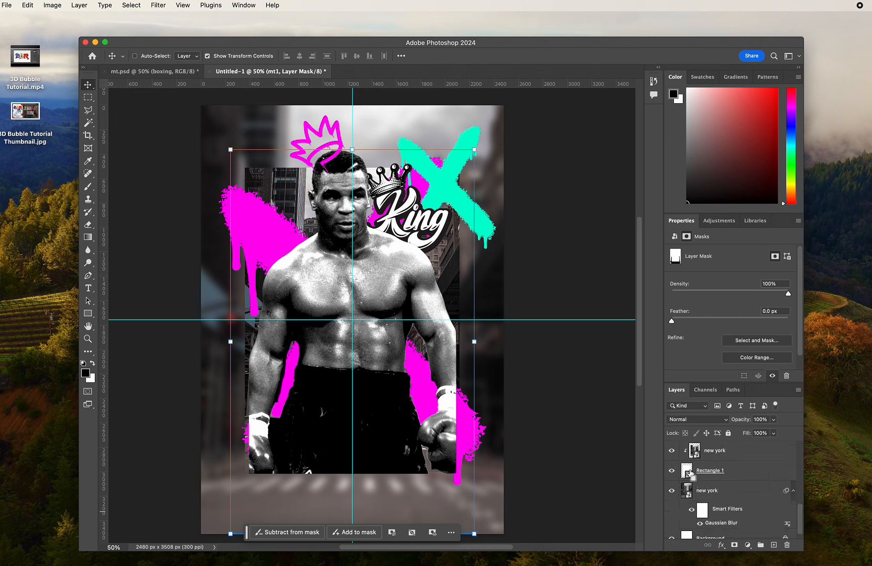
{"action": "left_click", "coordinate": [690, 474], "text": "super"}
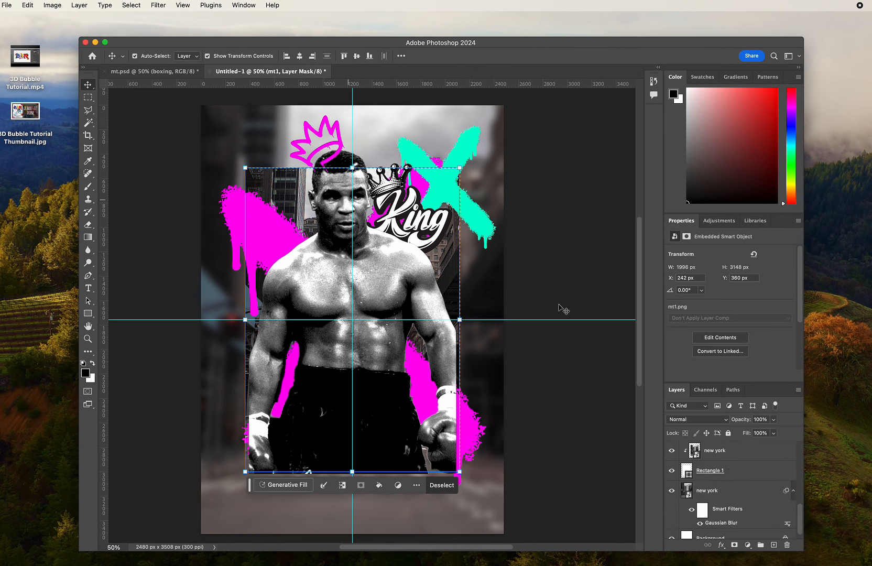
{"action": "scroll", "coordinate": [716, 487], "scroll_direction": "up", "scroll_amount": 8}
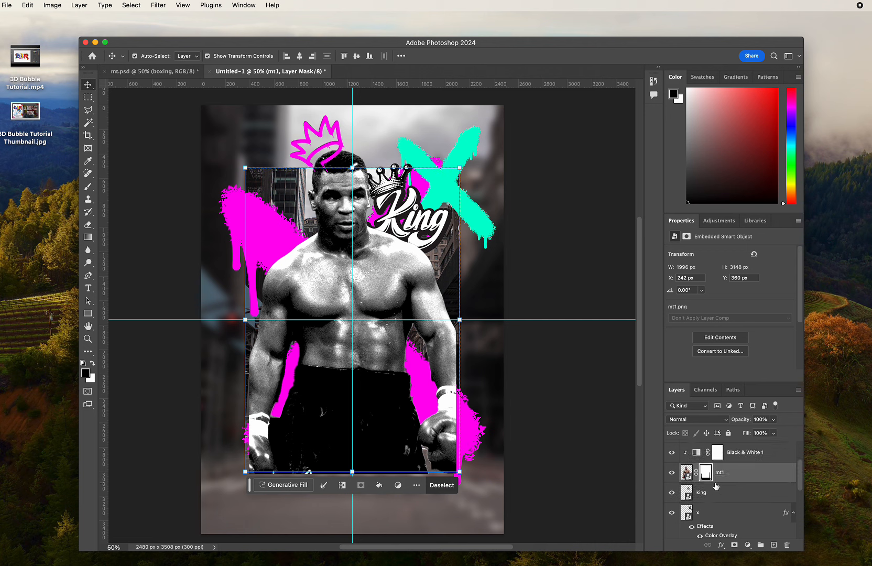
{"action": "left_click", "coordinate": [705, 474]}
{"action": "left_click", "coordinate": [93, 364]}
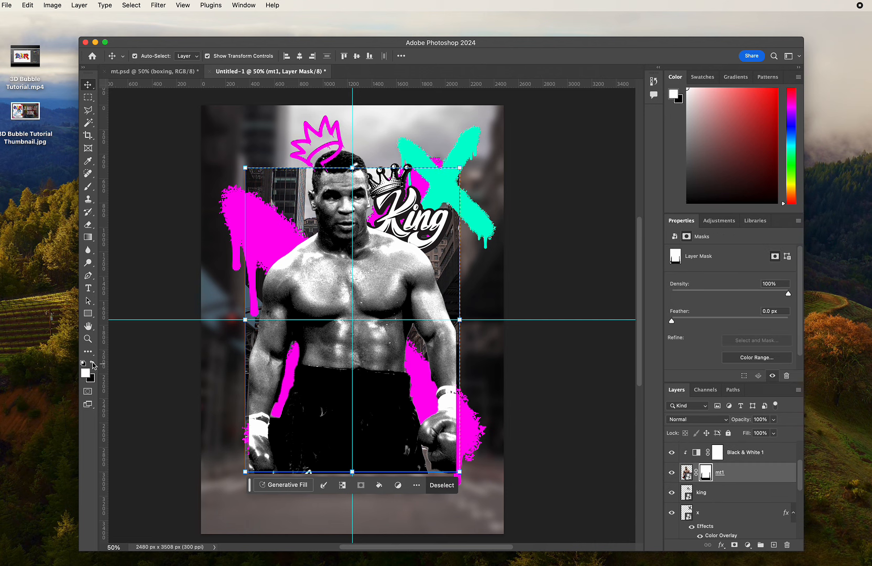
{"action": "left_click", "coordinate": [88, 186]}
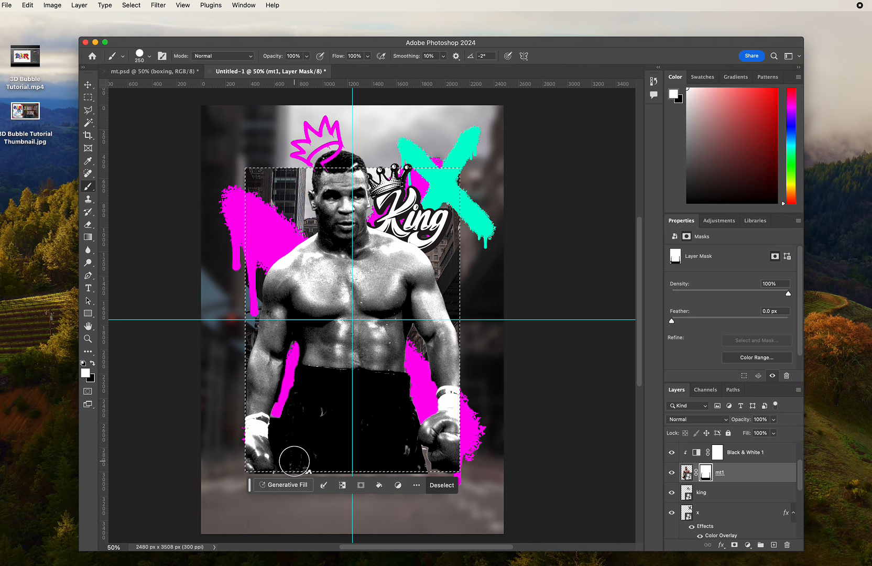
Step: Invert the selection, paint black on the mt1 mask along the frame's lower edge to hide the overhang, and clear the selection
{"action": "left_click", "coordinate": [138, 5]}
{"action": "left_click", "coordinate": [137, 45]}
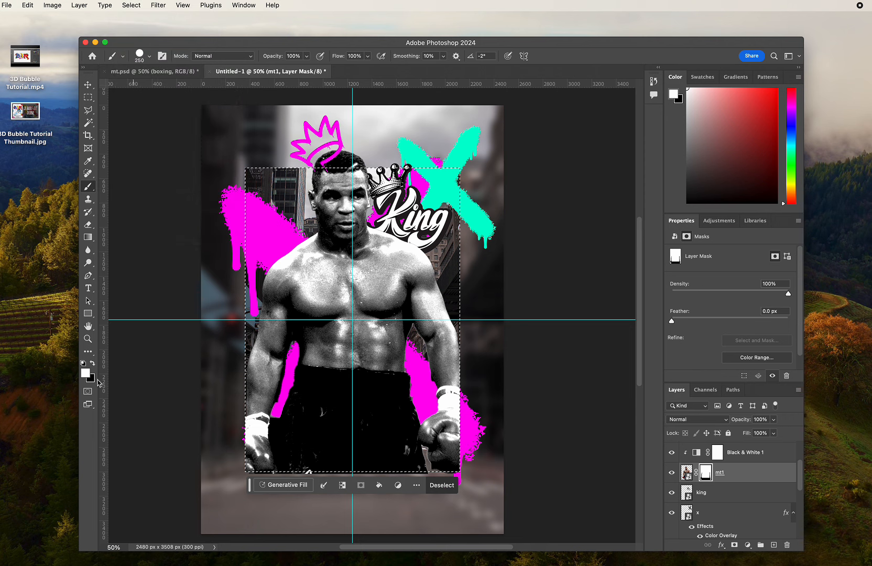
{"action": "left_click", "coordinate": [93, 363]}
{"action": "left_click_drag", "start_coordinate": [253, 473], "coordinate": [494, 471]}
{"action": "key", "text": "super+d"}
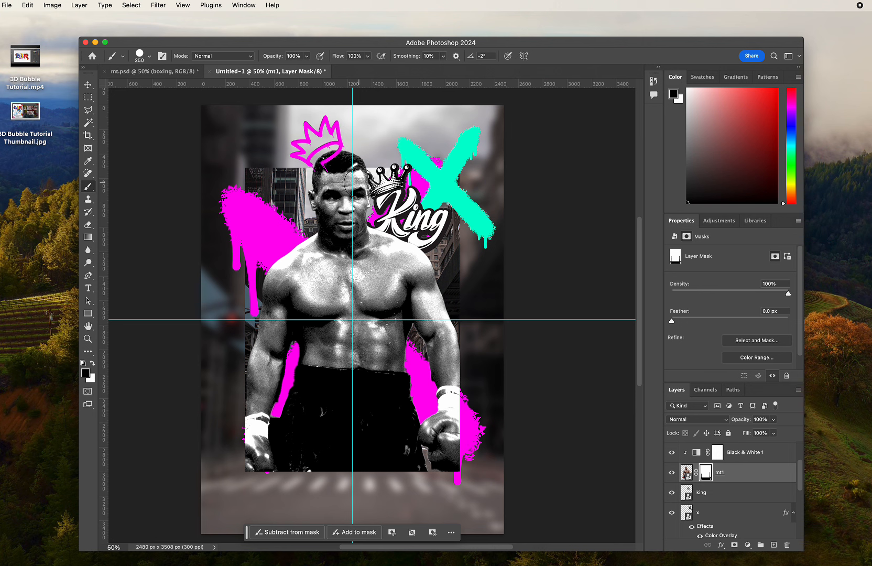
{"action": "left_click", "coordinate": [90, 87]}
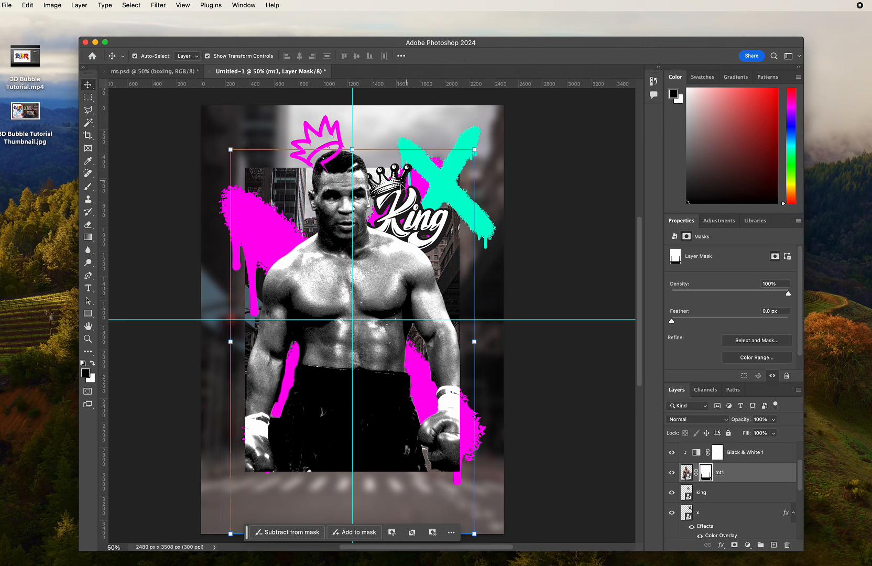
Step: Resize the magenta crown and reposition it so it sits on the scaled-down boxer's head
{"action": "left_click", "coordinate": [337, 155]}
{"action": "left_click_drag", "start_coordinate": [318, 172], "coordinate": [328, 187]}
{"action": "left_click_drag", "start_coordinate": [333, 164], "coordinate": [342, 169]}
{"action": "left_click_drag", "start_coordinate": [325, 118], "coordinate": [333, 144]}
{"action": "key", "text": "Return"}
{"action": "left_click", "coordinate": [605, 228]}
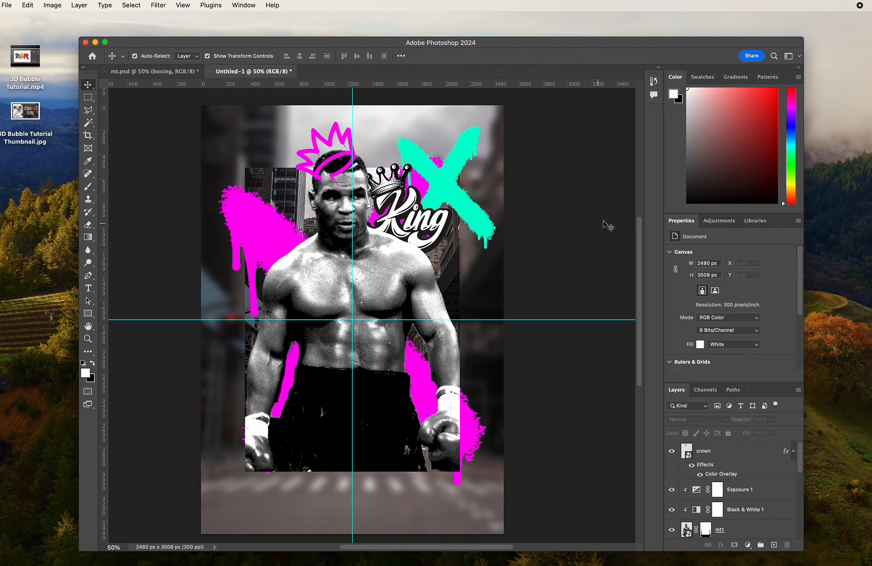
{"action": "scroll", "coordinate": [597, 210], "scroll_direction": "right", "scroll_amount": 2}
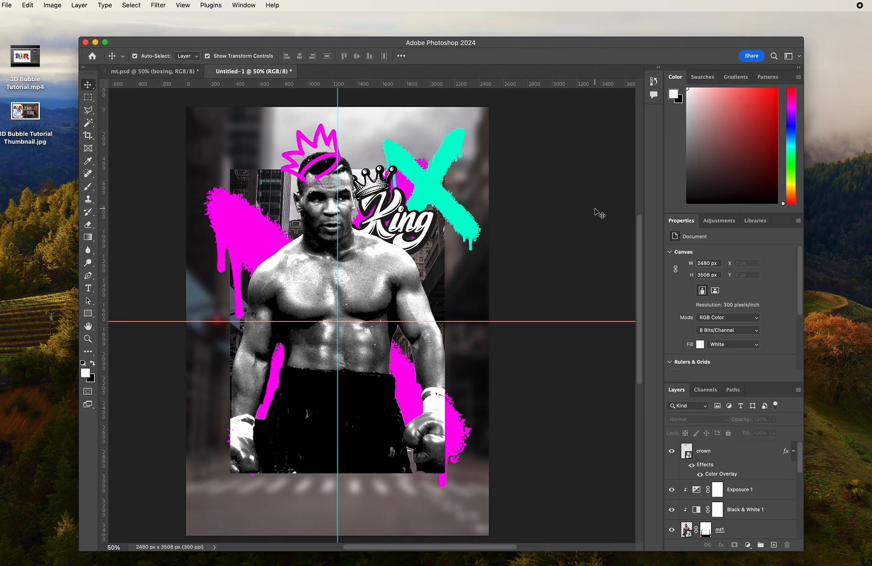
Step: Place line.png from the desktop at 100% so the curved line crosses the boxer's torso
{"action": "left_click_drag", "start_coordinate": [488, 40], "coordinate": [475, 214]}
{"action": "left_click_drag", "start_coordinate": [300, 234], "coordinate": [334, 364]}
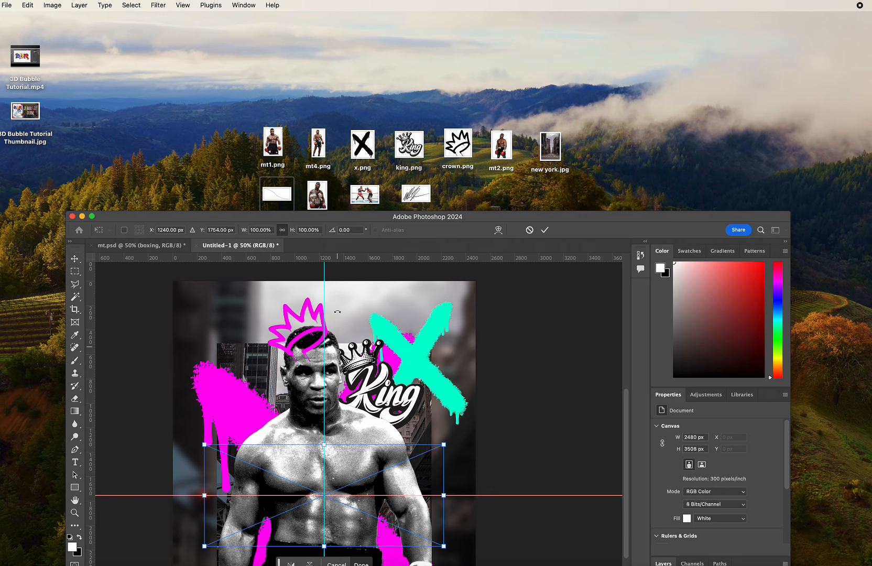
{"action": "left_click_drag", "start_coordinate": [349, 216], "coordinate": [359, 17]}
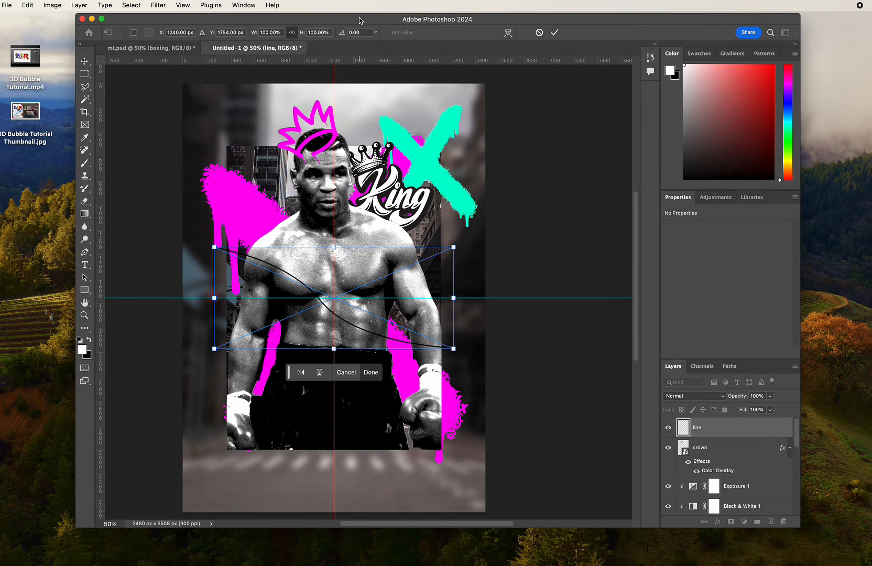
{"action": "key", "text": "Return"}
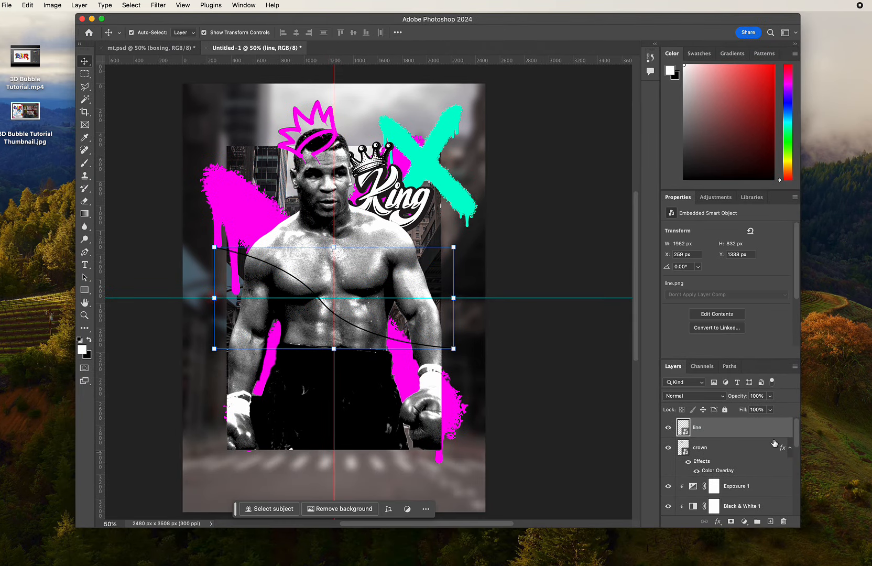
Step: Add a magenta Color Overlay to the line layer
{"action": "left_click", "coordinate": [800, 368]}
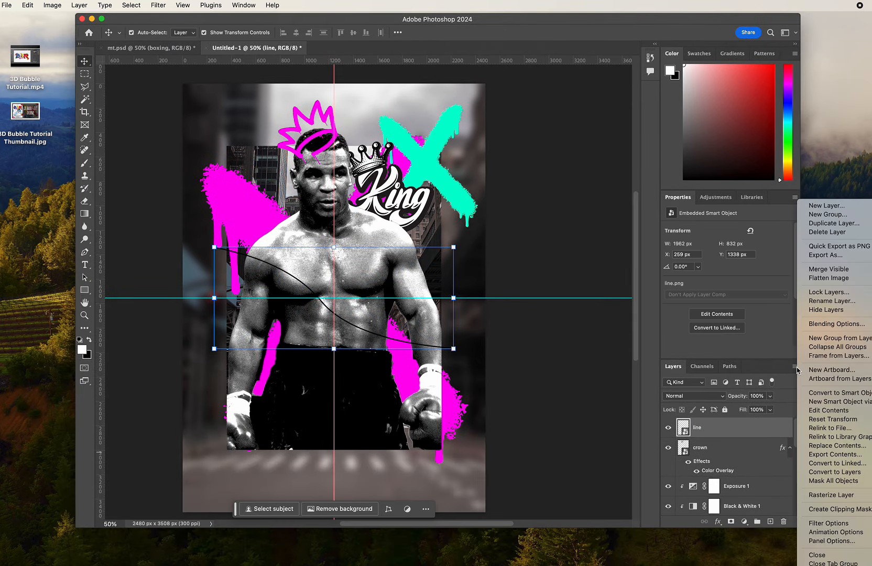
{"action": "left_click", "coordinate": [839, 329]}
{"action": "left_click", "coordinate": [468, 401]}
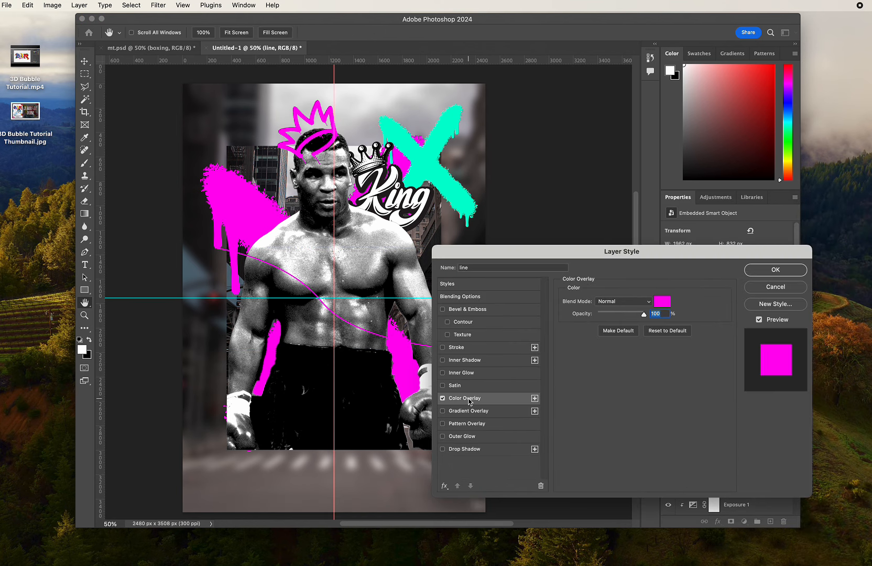
{"action": "left_click", "coordinate": [773, 270]}
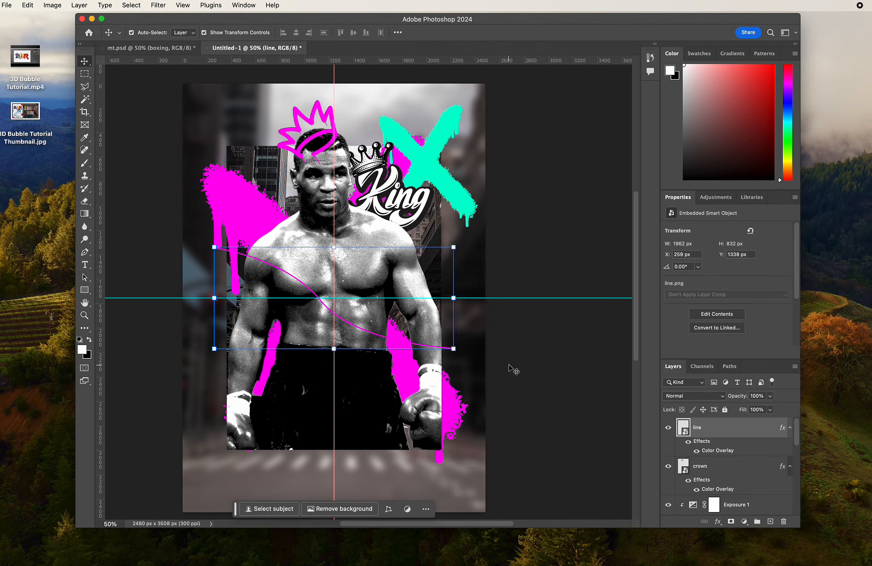
Step: Enlarge the curved magenta line slightly across the boxer's torso, apply the transform and deselect the layer
{"action": "left_click_drag", "start_coordinate": [453, 298], "coordinate": [428, 328]}
{"action": "key", "text": "Return"}
{"action": "left_click", "coordinate": [545, 358]}
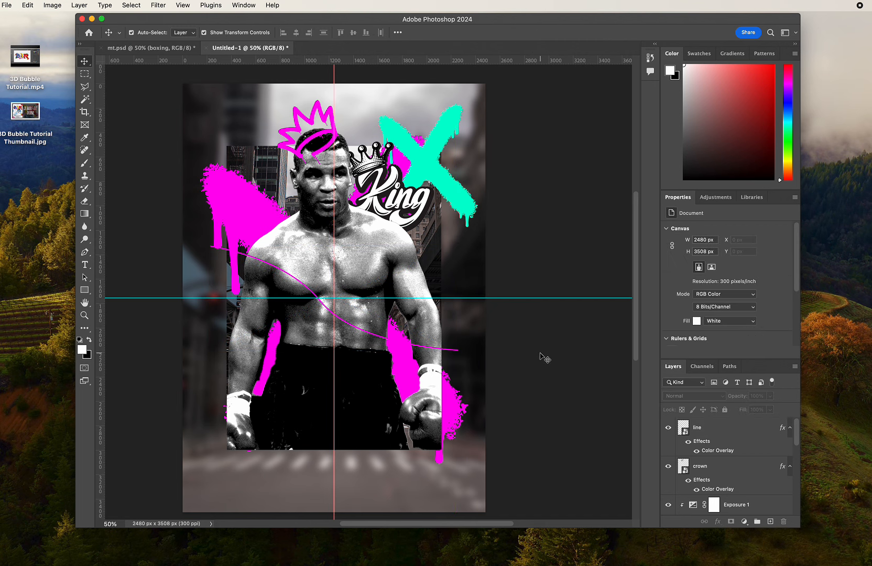
Step: Place mt2.png from the desktop into the poster at its default size
{"action": "left_click_drag", "start_coordinate": [375, 20], "coordinate": [365, 35]}
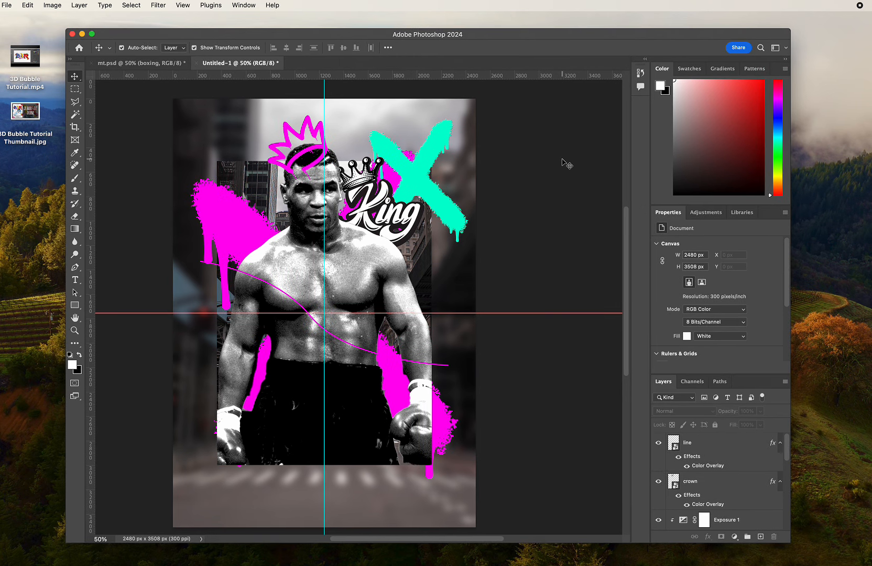
{"action": "left_click_drag", "start_coordinate": [359, 33], "coordinate": [368, 213]}
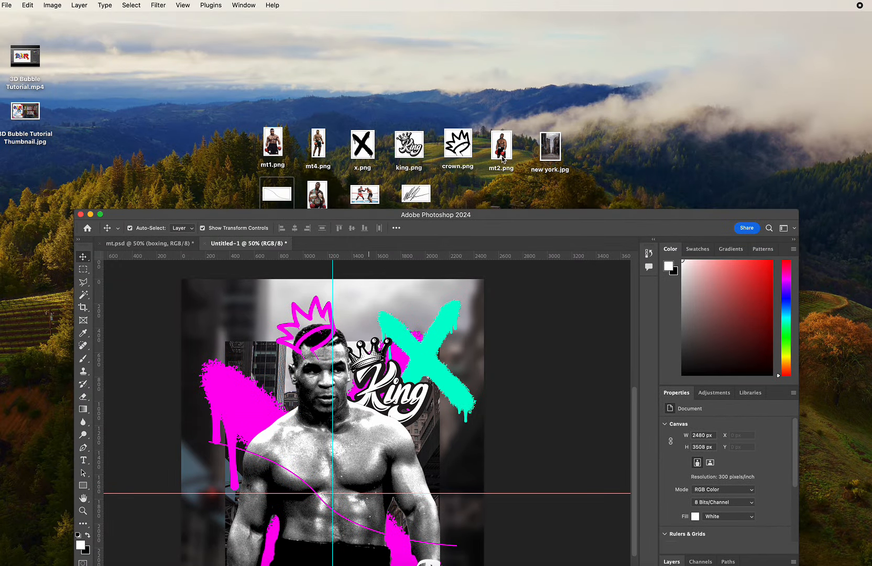
{"action": "left_click_drag", "start_coordinate": [502, 159], "coordinate": [504, 368]}
{"action": "left_click_drag", "start_coordinate": [475, 216], "coordinate": [470, 36]}
{"action": "key", "text": "Return"}
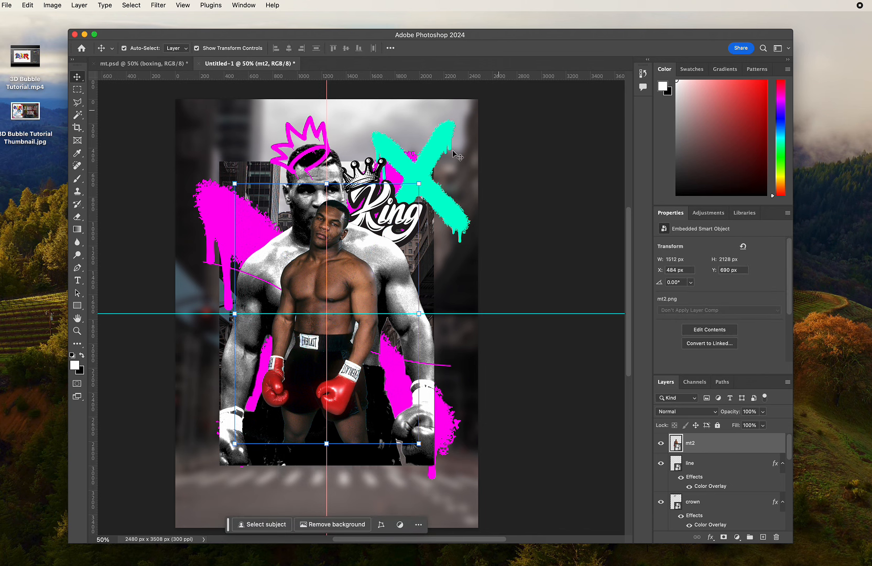
Step: Move mt2 to the frame's right half and enlarge it to about 1551 × 2182 px, resting on the frame's lower edge
{"action": "left_click_drag", "start_coordinate": [341, 334], "coordinate": [387, 357]}
{"action": "left_click_drag", "start_coordinate": [371, 204], "coordinate": [371, 198]}
{"action": "left_click_drag", "start_coordinate": [411, 351], "coordinate": [411, 350]}
{"action": "key", "text": "Return"}
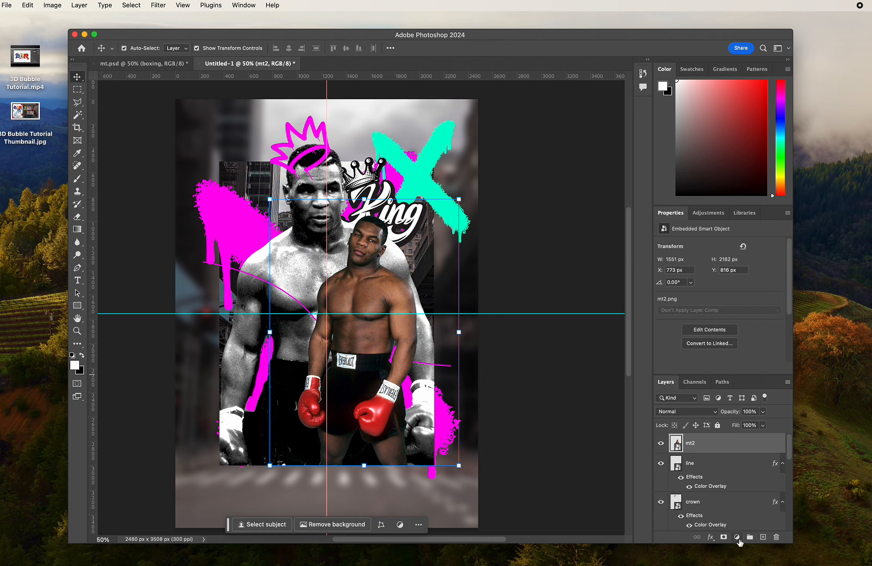
Step: Add a Black & White adjustment with default settings clipped to the mt2 layer
{"action": "left_click", "coordinate": [737, 537]}
{"action": "left_click", "coordinate": [726, 504]}
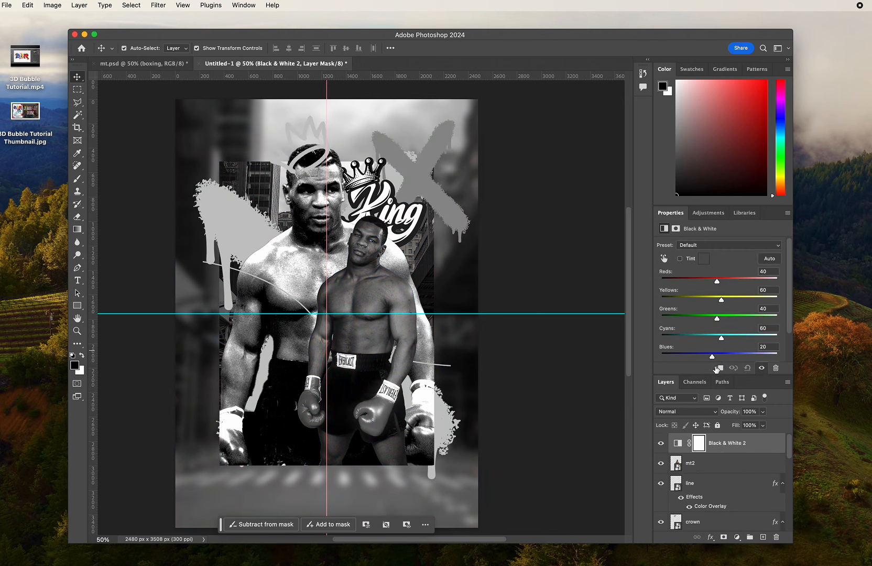
{"action": "left_click", "coordinate": [718, 369]}
Step: Add an Exposure adjustment clipped to mt2 with Exposure +1.81, Offset -0.0439 and Gamma Correction 0.80
{"action": "left_click", "coordinate": [737, 537]}
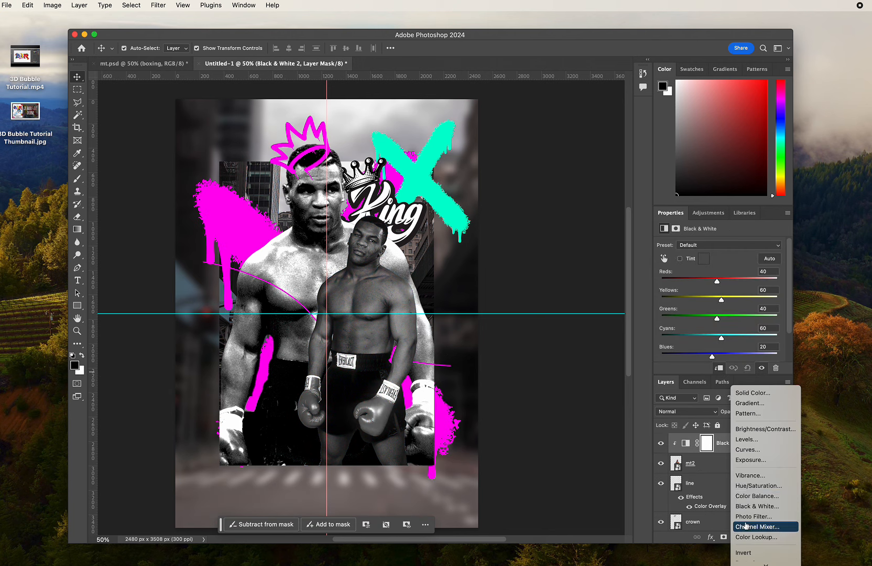
{"action": "left_click", "coordinate": [726, 463]}
{"action": "left_click", "coordinate": [719, 368]}
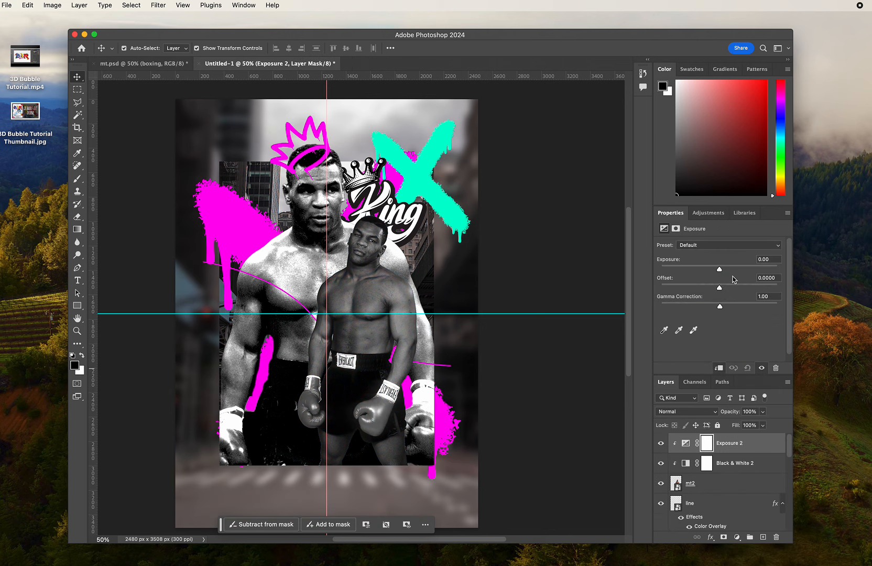
{"action": "mouse_move", "coordinate": [720, 271]}
{"action": "left_mouse_down"}
{"action": "mouse_move", "coordinate": [736, 271]}
{"action": "mouse_move", "coordinate": [711, 289]}
{"action": "mouse_move", "coordinate": [728, 307]}
{"action": "mouse_move", "coordinate": [714, 287]}
{"action": "left_mouse_up"}
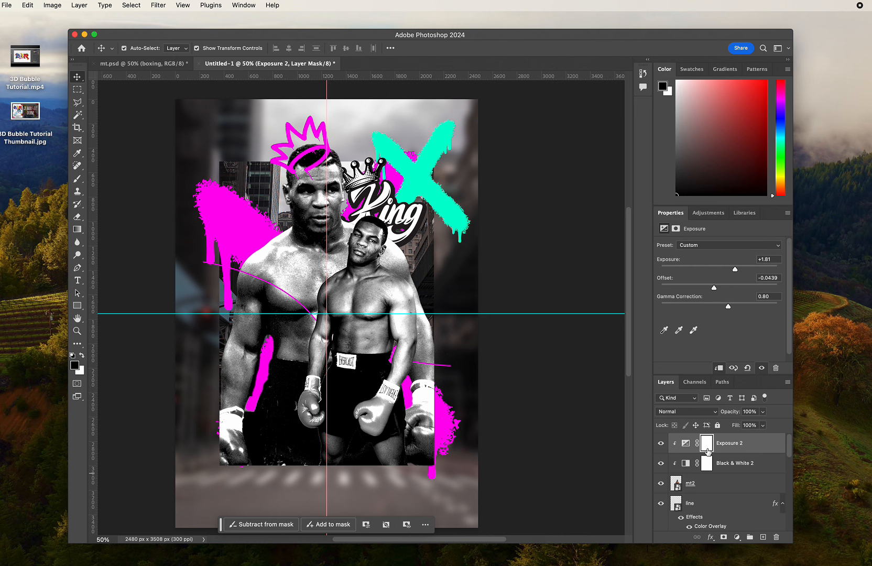
Step: Reduce the brush to 90 px and paint black on the Exposure 2 mask over both of mt2's gloves
{"action": "left_click", "coordinate": [79, 179]}
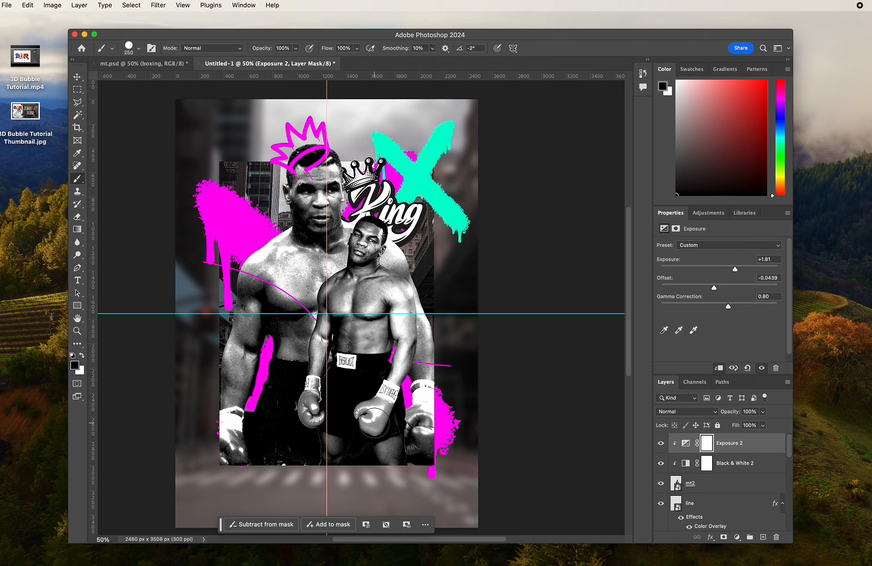
{"action": "key", "text": "bracketleft"}
{"action": "key", "text": "bracketleft"}
{"action": "key", "text": "bracketleft"}
{"action": "key", "text": "bracketleft"}
{"action": "key", "text": "bracketleft"}
{"action": "key", "text": "bracketleft"}
{"action": "left_click_drag", "start_coordinate": [364, 420], "coordinate": [378, 430]}
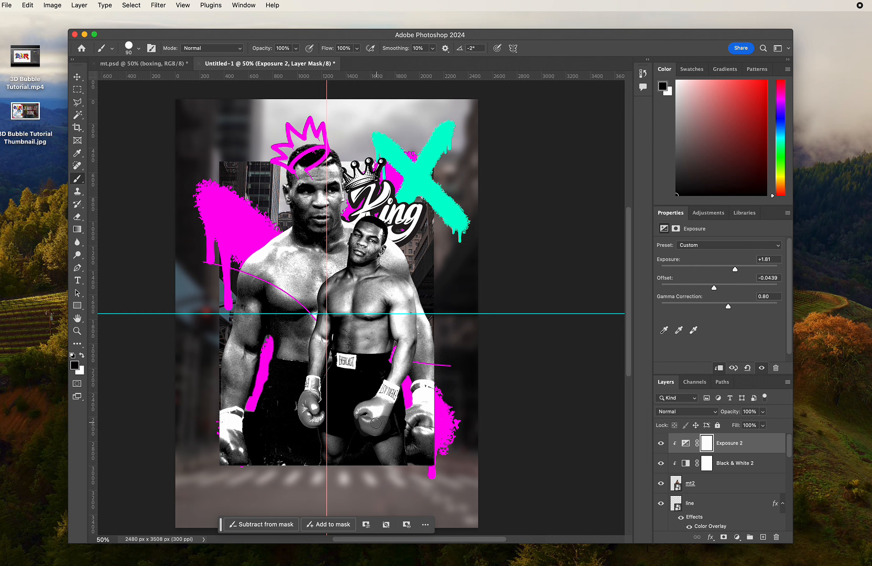
{"action": "key", "text": "super+z"}
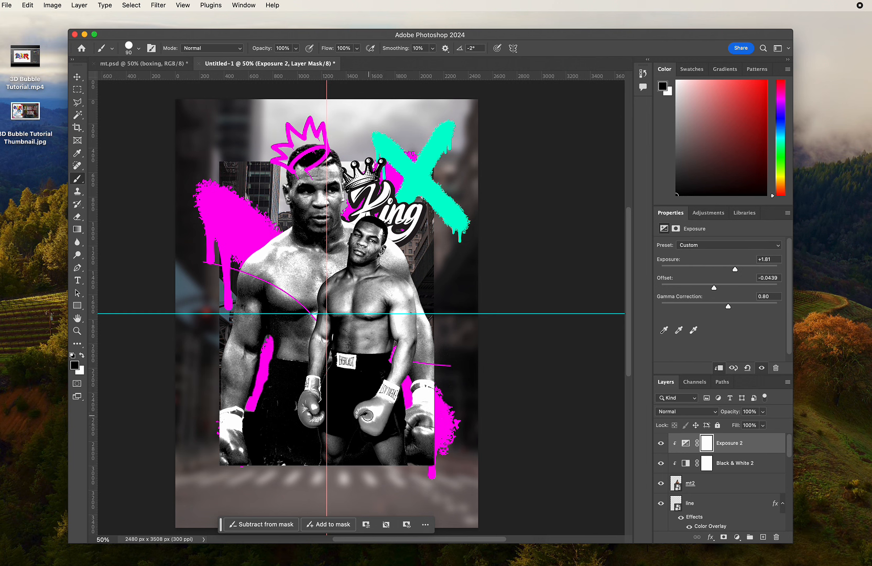
{"action": "mouse_move", "coordinate": [367, 416]}
{"action": "left_mouse_down"}
{"action": "mouse_move", "coordinate": [358, 413]}
{"action": "mouse_move", "coordinate": [390, 406]}
{"action": "mouse_move", "coordinate": [372, 431]}
{"action": "mouse_move", "coordinate": [375, 413]}
{"action": "left_mouse_up"}
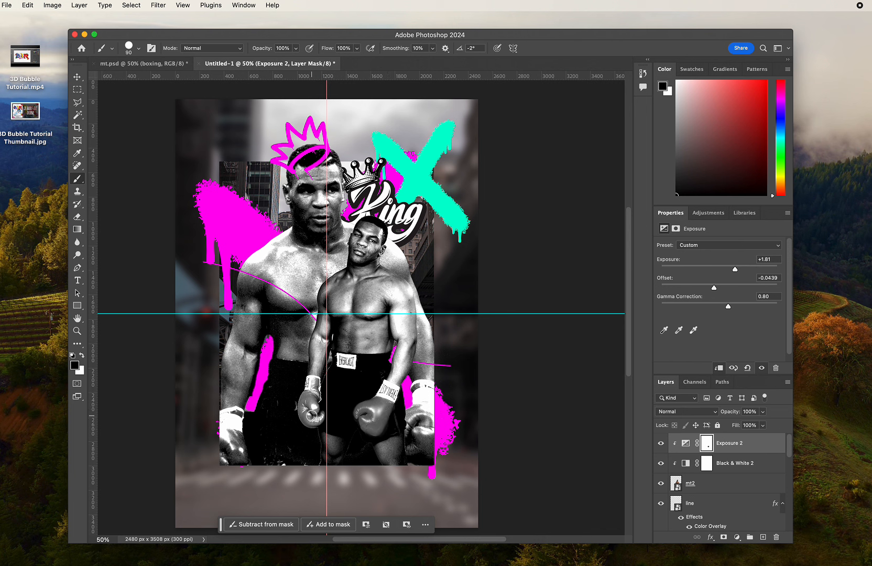
{"action": "mouse_move", "coordinate": [320, 419]}
{"action": "left_mouse_down"}
{"action": "mouse_move", "coordinate": [308, 421]}
{"action": "mouse_move", "coordinate": [303, 409]}
{"action": "mouse_move", "coordinate": [304, 419]}
{"action": "mouse_move", "coordinate": [306, 397]}
{"action": "mouse_move", "coordinate": [315, 412]}
{"action": "left_mouse_up"}
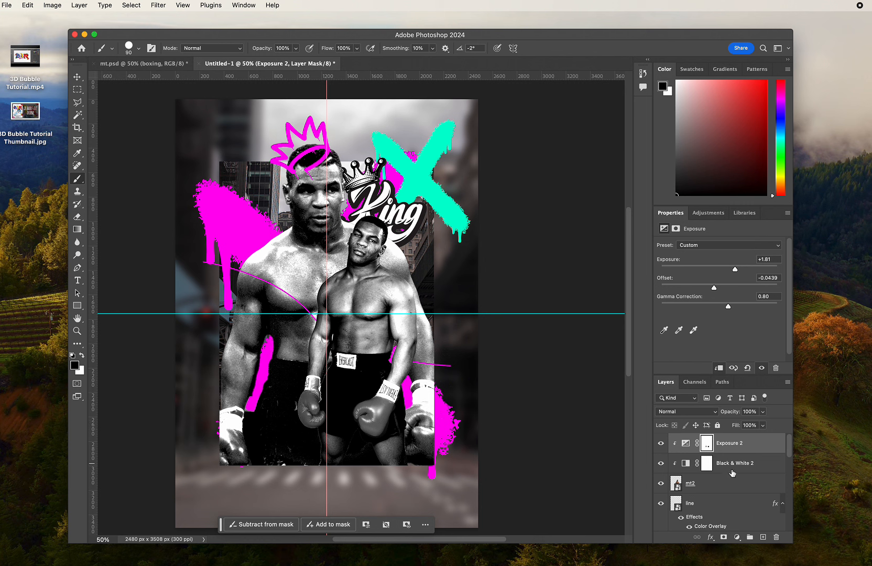
Step: Paint black on the Black & White 2 mask over both of mt2's gloves to restore their red colour
{"action": "left_click", "coordinate": [707, 464]}
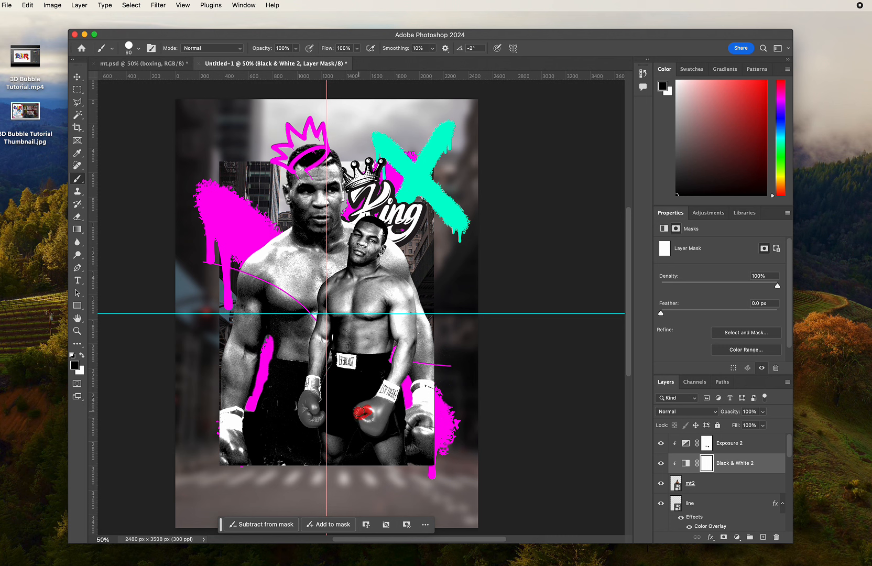
{"action": "mouse_move", "coordinate": [382, 402]}
{"action": "left_mouse_down"}
{"action": "mouse_move", "coordinate": [392, 407]}
{"action": "mouse_move", "coordinate": [364, 417]}
{"action": "left_mouse_up"}
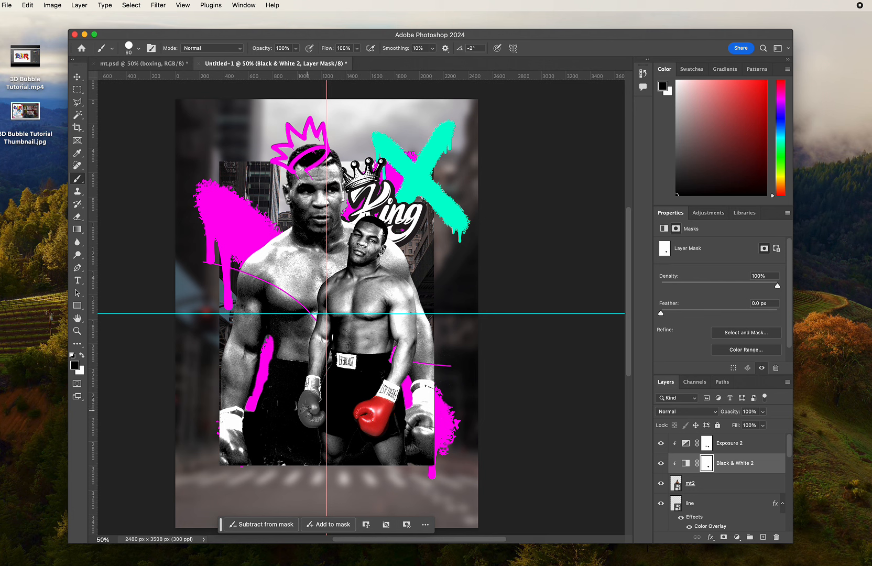
{"action": "left_click_drag", "start_coordinate": [313, 419], "coordinate": [321, 418]}
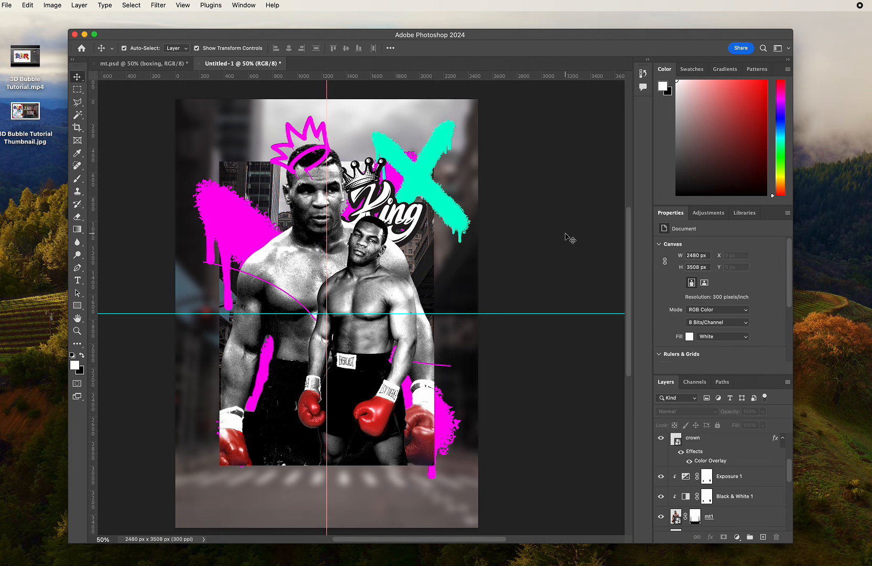
Step: Draw a narrow white vertical bar, 28 × 2487 px, beside the frame's left edge and place a copy beside its right edge
{"action": "left_click", "coordinate": [77, 306]}
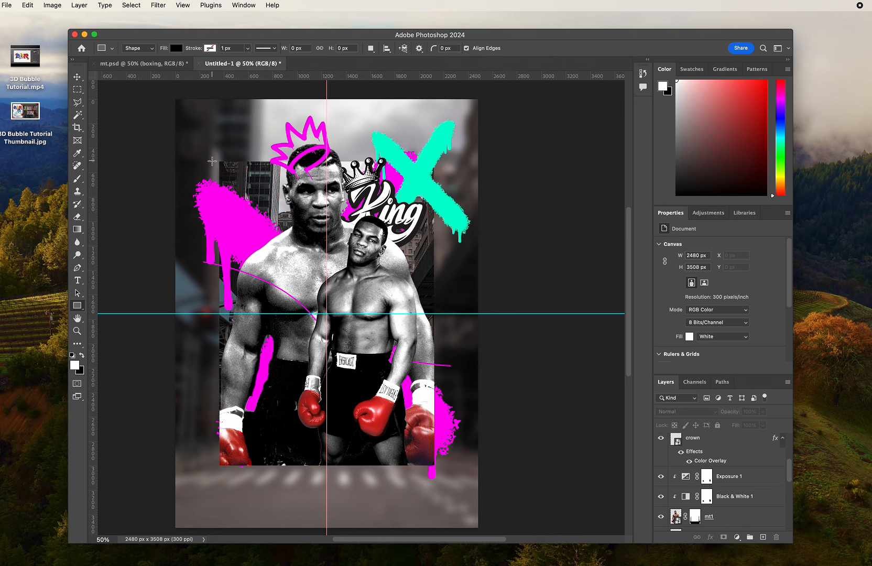
{"action": "left_click_drag", "start_coordinate": [212, 161], "coordinate": [215, 464]}
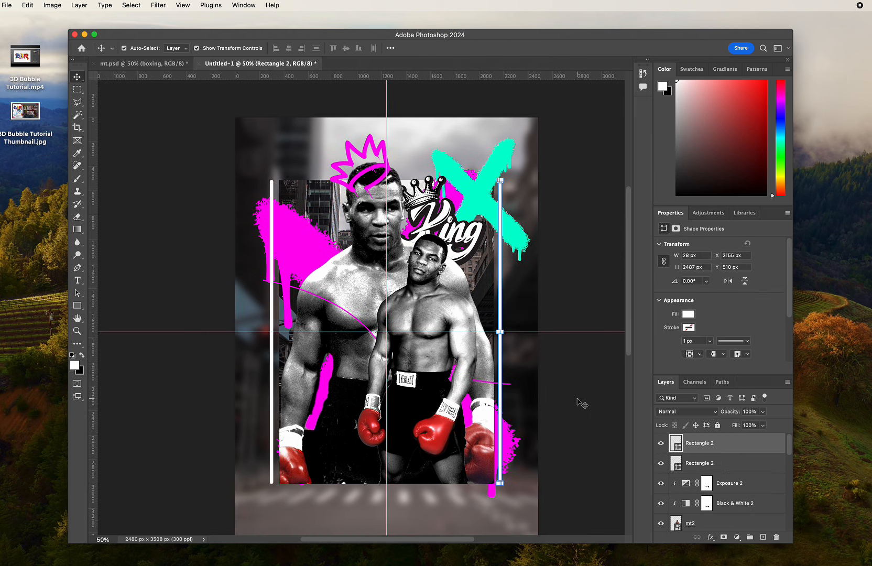
{"action": "left_click", "coordinate": [579, 402]}
{"action": "scroll", "coordinate": [570, 395], "scroll_direction": "left", "scroll_amount": 2}
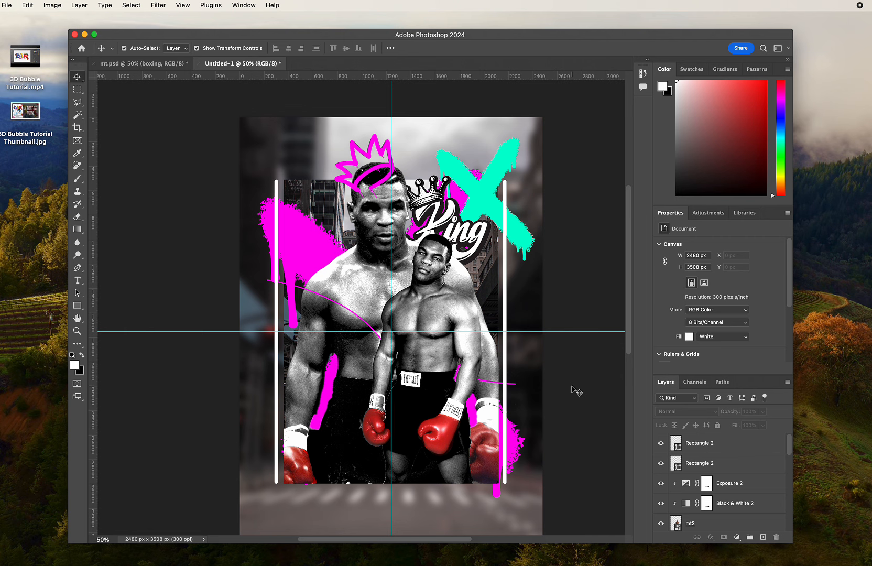
Step: Place mt3.png from the desktop, scaled to 104.11% with its base on the frame's lower edge, right of centre
{"action": "left_click_drag", "start_coordinate": [388, 40], "coordinate": [383, 233]}
{"action": "left_click_drag", "start_coordinate": [316, 202], "coordinate": [389, 387]}
{"action": "left_click_drag", "start_coordinate": [382, 236], "coordinate": [388, 28]}
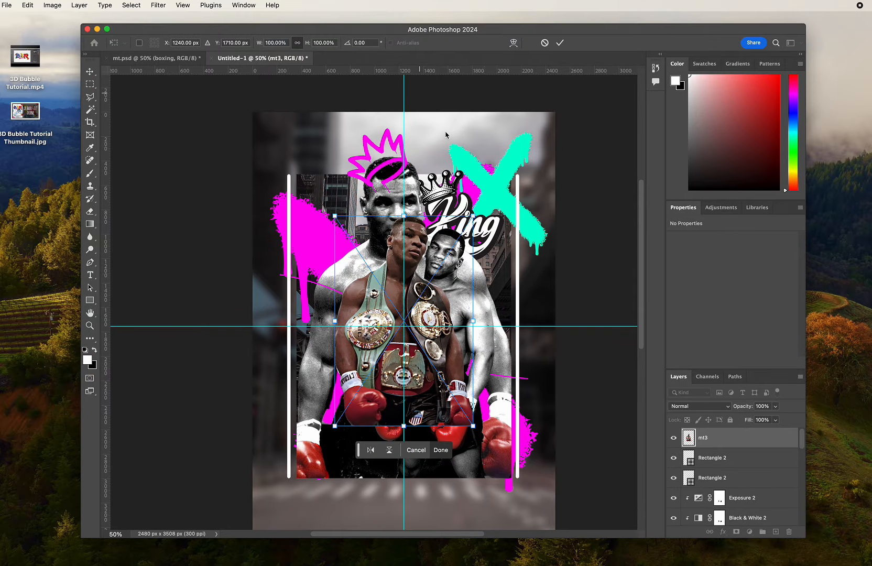
{"action": "left_click_drag", "start_coordinate": [473, 320], "coordinate": [468, 360]}
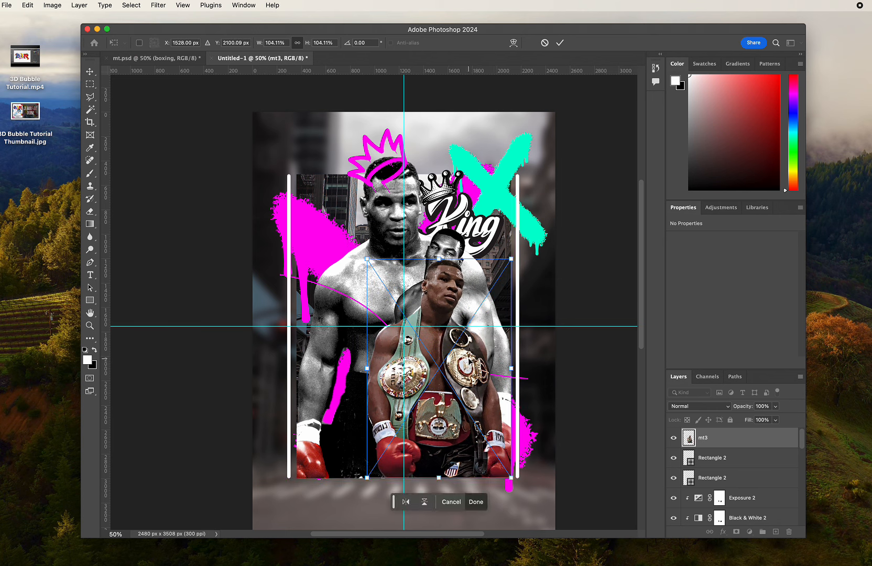
{"action": "key", "text": "Return"}
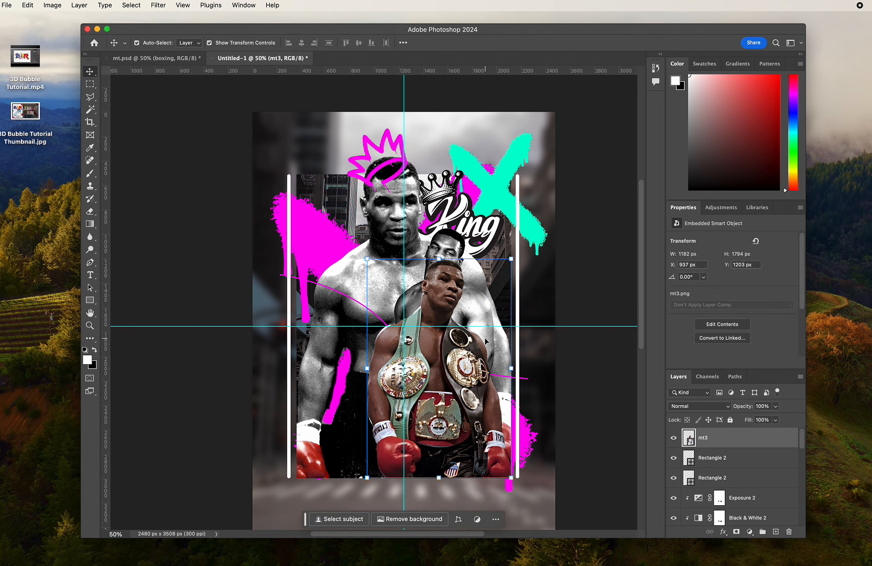
Step: Raise mt3 and enlarge it to about 1228 × 1863 px on the frame's right half, with mt2 shifted to the left half
{"action": "left_click_drag", "start_coordinate": [464, 391], "coordinate": [475, 362]}
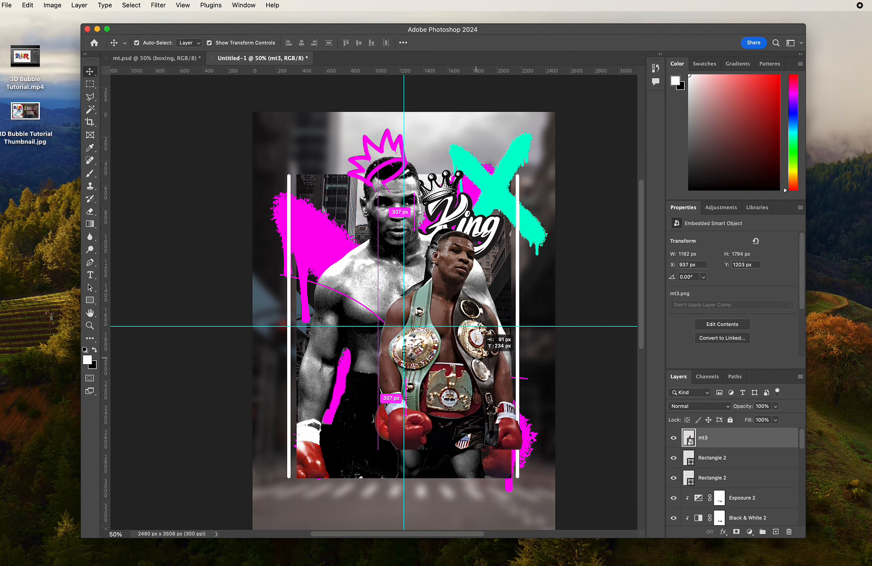
{"action": "mouse_move", "coordinate": [522, 339]}
{"action": "left_mouse_down"}
{"action": "mouse_move", "coordinate": [513, 343]}
{"action": "mouse_move", "coordinate": [532, 345]}
{"action": "left_mouse_up"}
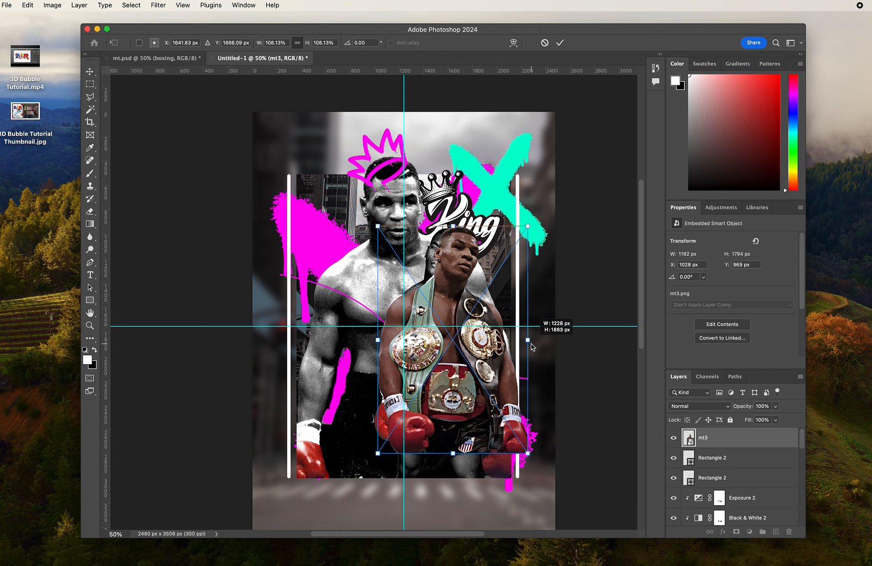
{"action": "key", "text": "Return"}
{"action": "key", "text": "super+t"}
{"action": "key", "text": "Return"}
Step: Add Black & White and Exposure adjustments clipped to the mt3 layer
{"action": "left_click", "coordinate": [703, 437]}
{"action": "left_click", "coordinate": [749, 531]}
{"action": "left_click", "coordinate": [763, 458]}
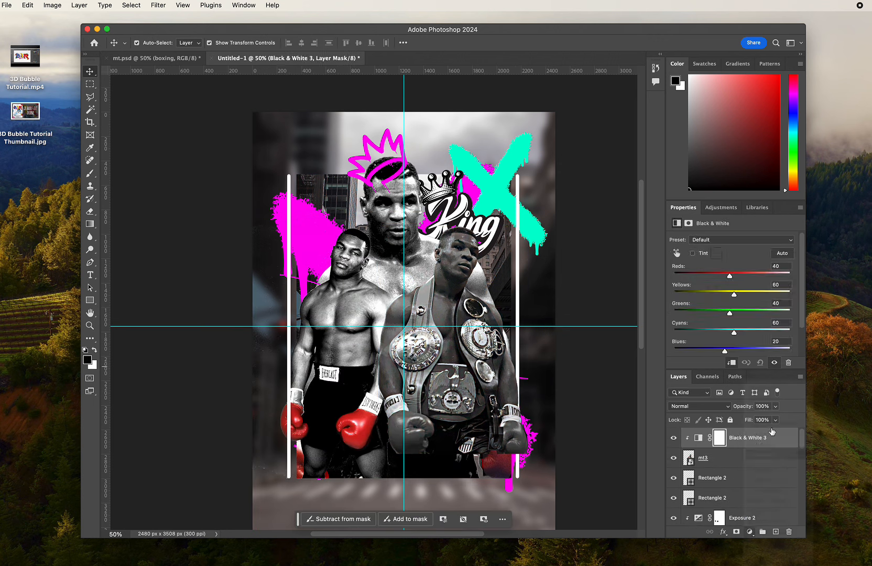
{"action": "left_click", "coordinate": [749, 531]}
Step: Brush black on the Exposure 3 mask over mt3's championship belts and gloves
{"action": "key", "text": "b"}
{"action": "left_click_drag", "start_coordinate": [435, 343], "coordinate": [414, 406]}
{"action": "left_click_drag", "start_coordinate": [466, 301], "coordinate": [497, 440]}
{"action": "left_click_drag", "start_coordinate": [403, 419], "coordinate": [401, 443]}
{"action": "mouse_move", "coordinate": [508, 429]}
{"action": "left_mouse_down"}
{"action": "mouse_move", "coordinate": [516, 443]}
{"action": "mouse_move", "coordinate": [503, 443]}
{"action": "left_mouse_up"}
Step: Paint on the Black & White 3 mask to bring back the colour of mt3's belts and gloves
{"action": "left_click", "coordinate": [720, 458]}
{"action": "left_click_drag", "start_coordinate": [398, 424], "coordinate": [417, 396]}
{"action": "left_click", "coordinate": [95, 352]}
{"action": "left_click", "coordinate": [95, 351]}
{"action": "mouse_move", "coordinate": [473, 309]}
{"action": "left_mouse_down"}
{"action": "mouse_move", "coordinate": [486, 369]}
{"action": "mouse_move", "coordinate": [464, 414]}
{"action": "left_mouse_up"}
Step: Touch up the Exposure 3 mask over mt3's waist belt and deselect the layer
{"action": "left_click", "coordinate": [719, 438]}
{"action": "left_click_drag", "start_coordinate": [437, 374], "coordinate": [478, 411]}
{"action": "key", "text": "v"}
{"action": "left_click", "coordinate": [598, 267]}
{"action": "key", "text": "x"}
{"action": "scroll", "coordinate": [592, 313], "scroll_direction": "right", "scroll_amount": 2}
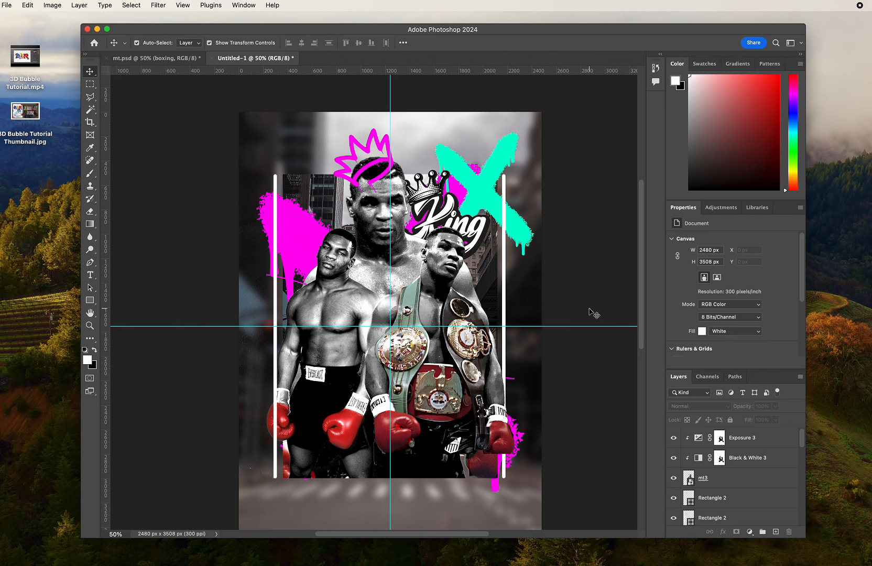
Step: Place mtfight.png from the desktop and move it down to the frame's lower edge
{"action": "left_click_drag", "start_coordinate": [384, 28], "coordinate": [395, 389]}
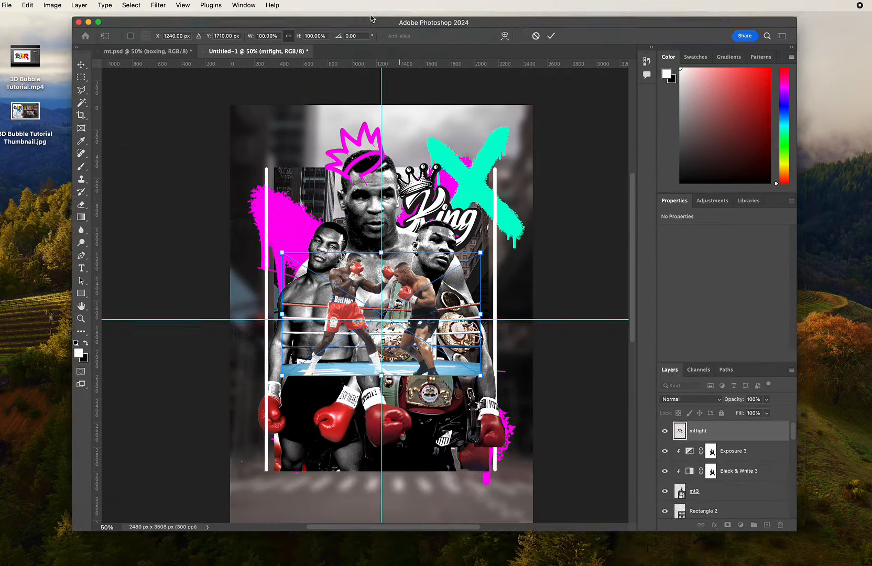
{"action": "left_click_drag", "start_coordinate": [387, 229], "coordinate": [388, 24]}
{"action": "left_click_drag", "start_coordinate": [435, 360], "coordinate": [436, 454]}
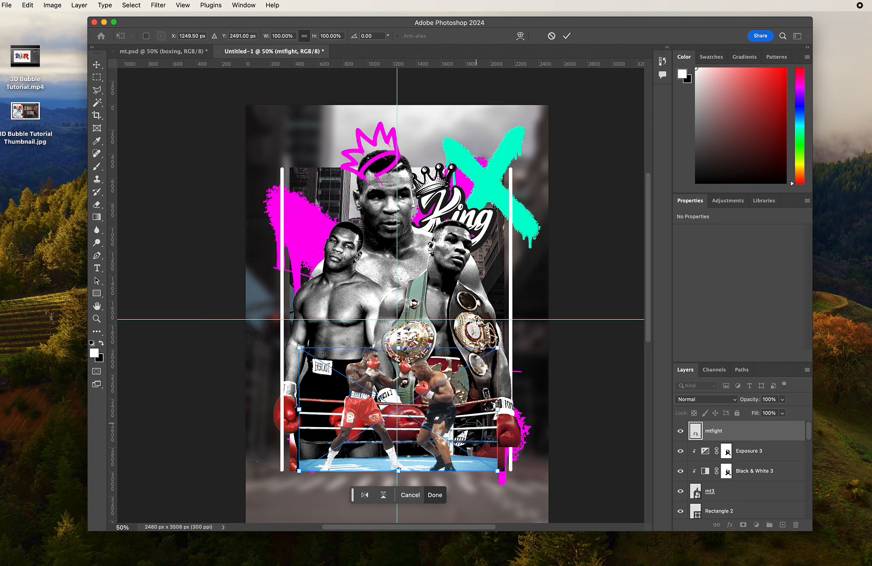
Step: Scale mtfight to 108.23% to span the frame's width, align its base with the frame's lower edge and apply the transform
{"action": "left_click_drag", "start_coordinate": [497, 409], "coordinate": [504, 410]}
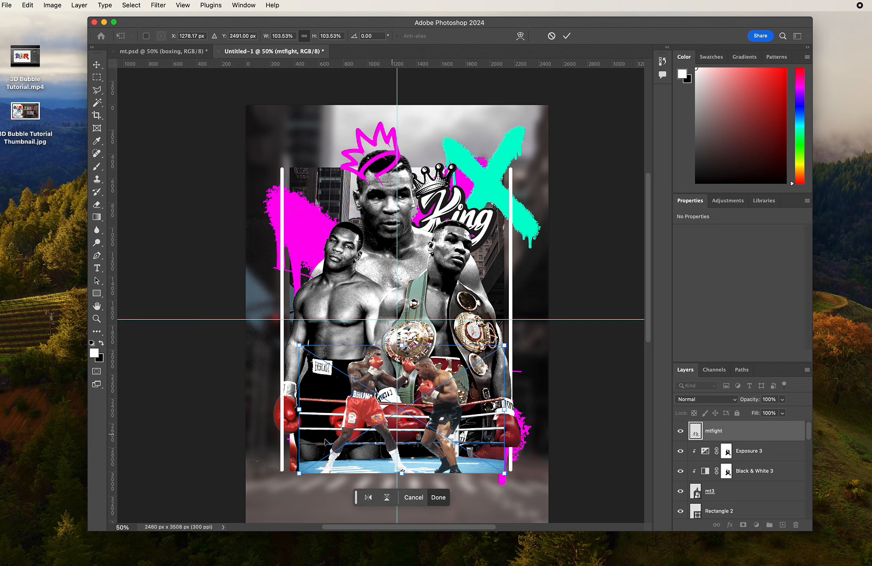
{"action": "left_click_drag", "start_coordinate": [301, 414], "coordinate": [291, 413]}
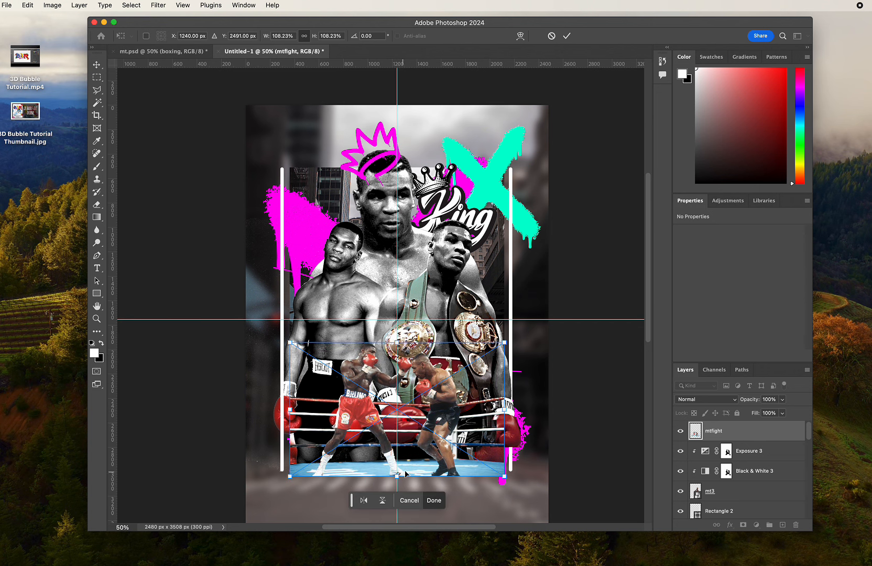
{"action": "left_click_drag", "start_coordinate": [424, 469], "coordinate": [423, 462]}
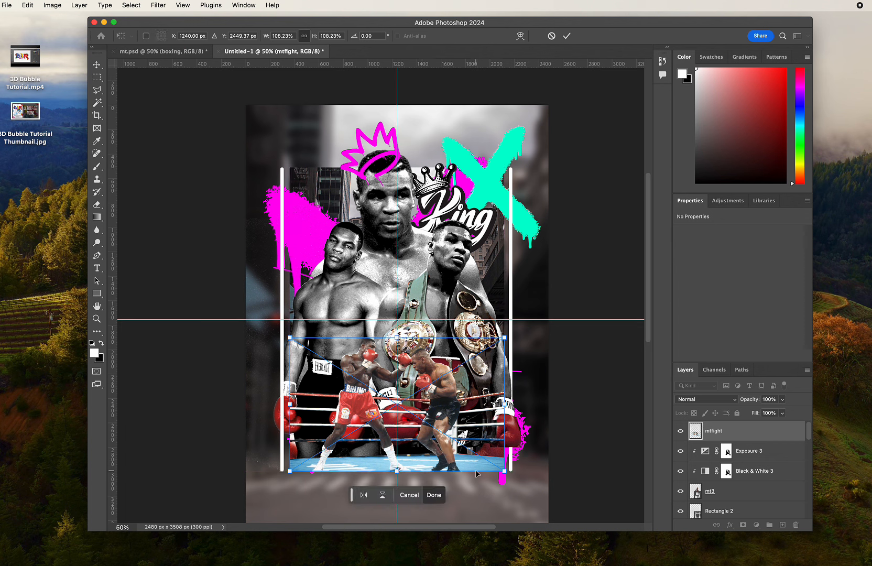
{"action": "key", "text": "Return"}
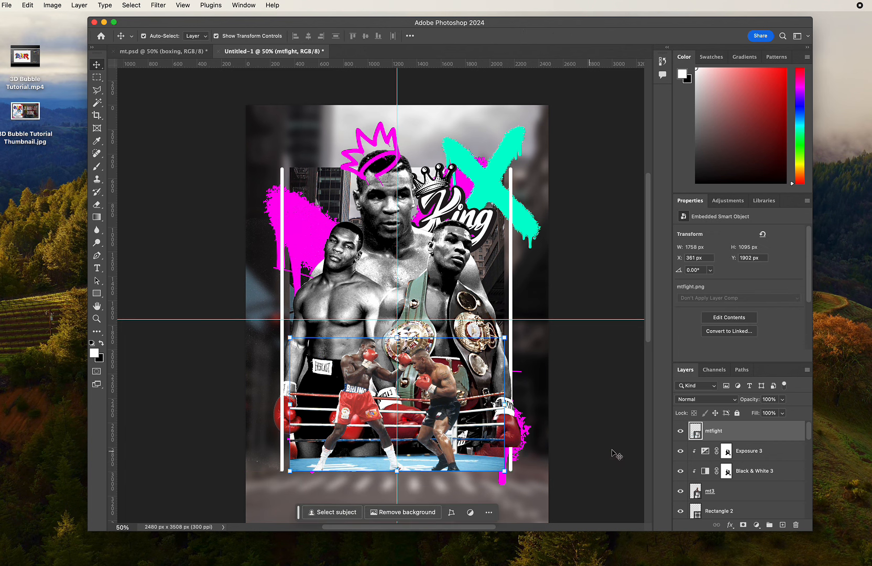
{"action": "left_click", "coordinate": [626, 454]}
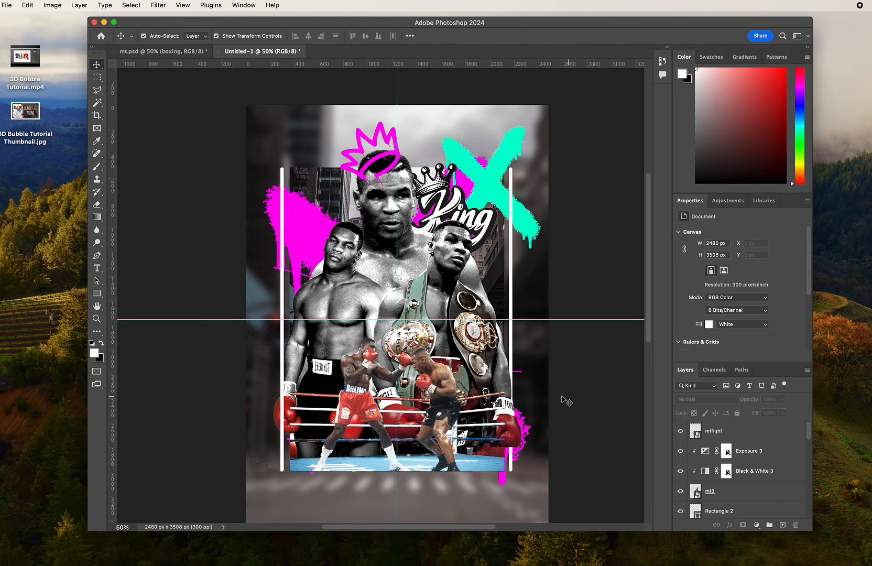
Step: Switch to the mt.psd document to examine the reference poster's composition
{"action": "left_click", "coordinate": [137, 51]}
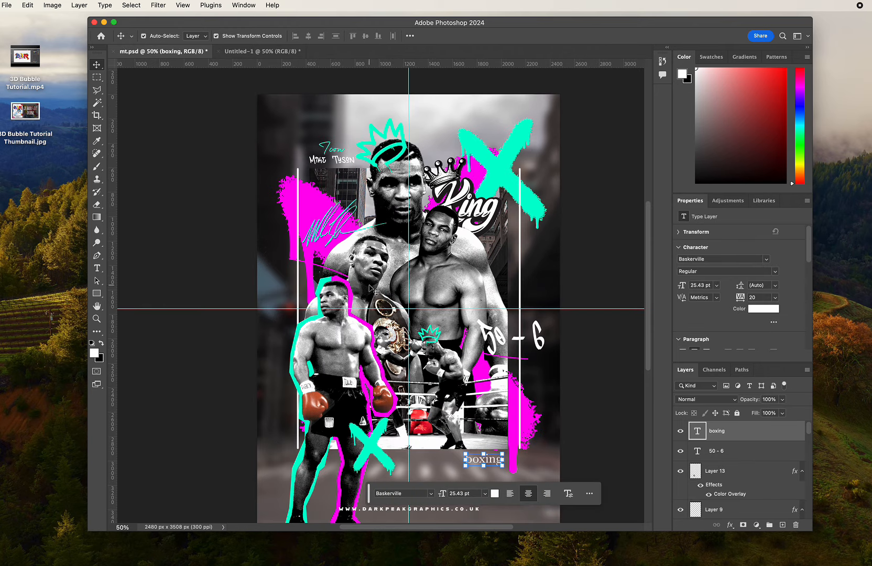
Step: In Untitled-1, move mt2 with its Exposure 2 and Black & White 2 layers about 773 px right and 40 px up
{"action": "left_click", "coordinate": [261, 51]}
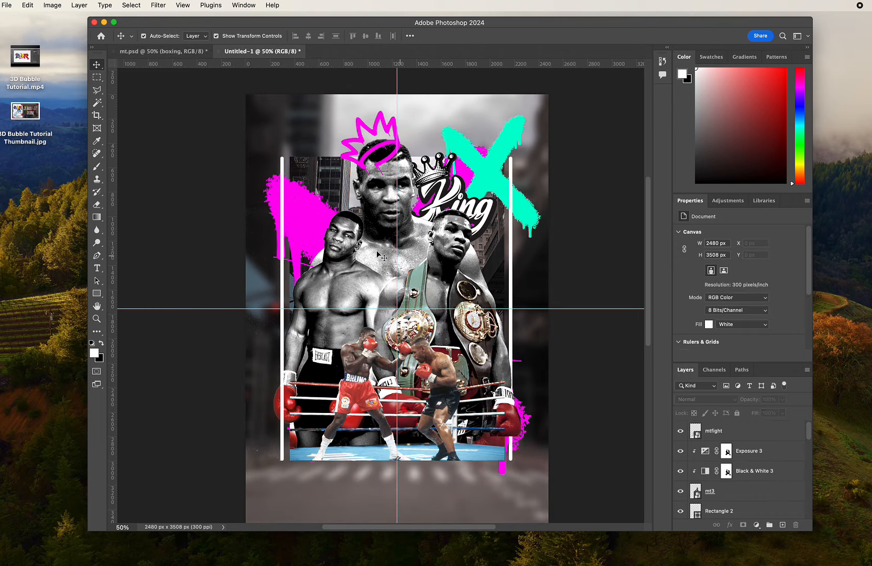
{"action": "left_click", "coordinate": [341, 254]}
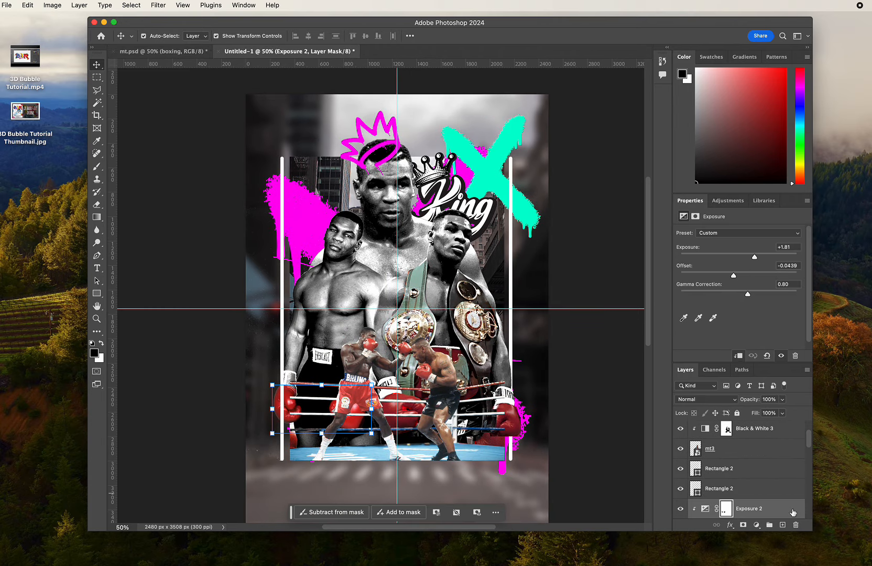
{"action": "scroll", "coordinate": [755, 490], "scroll_direction": "down", "scroll_amount": 3}
{"action": "left_click", "coordinate": [739, 492], "text": "shift"}
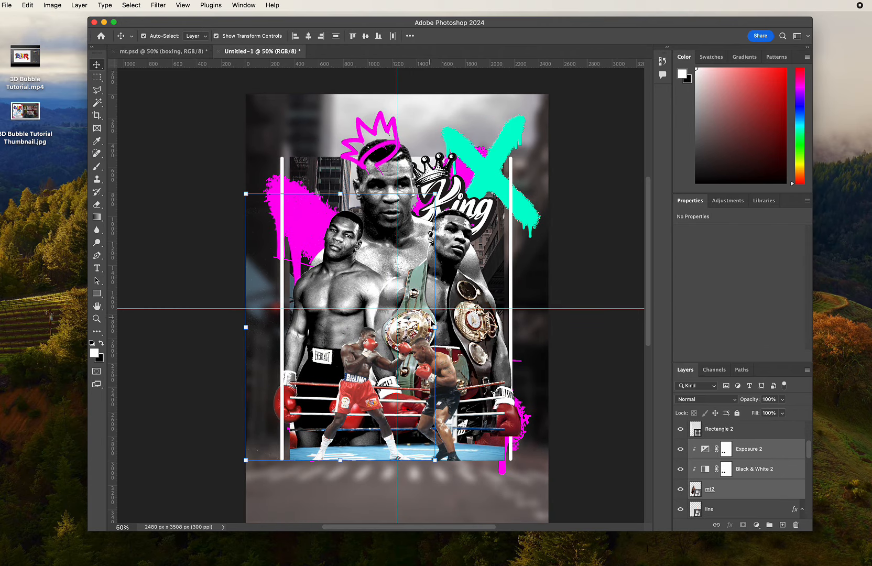
{"action": "key", "text": "super+t"}
{"action": "left_click_drag", "start_coordinate": [408, 320], "coordinate": [504, 321]}
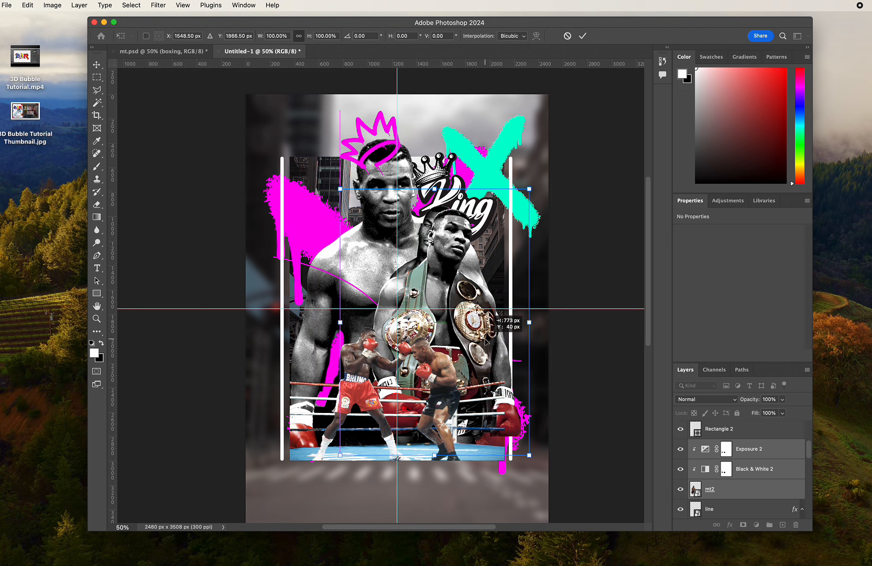
{"action": "left_click", "coordinate": [585, 354]}
Step: Move mt3 with its Exposure 3 and Black & White 3 layers to the frame's left side, at about X 869 px, Y 2012 px
{"action": "left_click", "coordinate": [480, 321]}
{"action": "scroll", "coordinate": [753, 490], "scroll_direction": "down", "scroll_amount": 2}
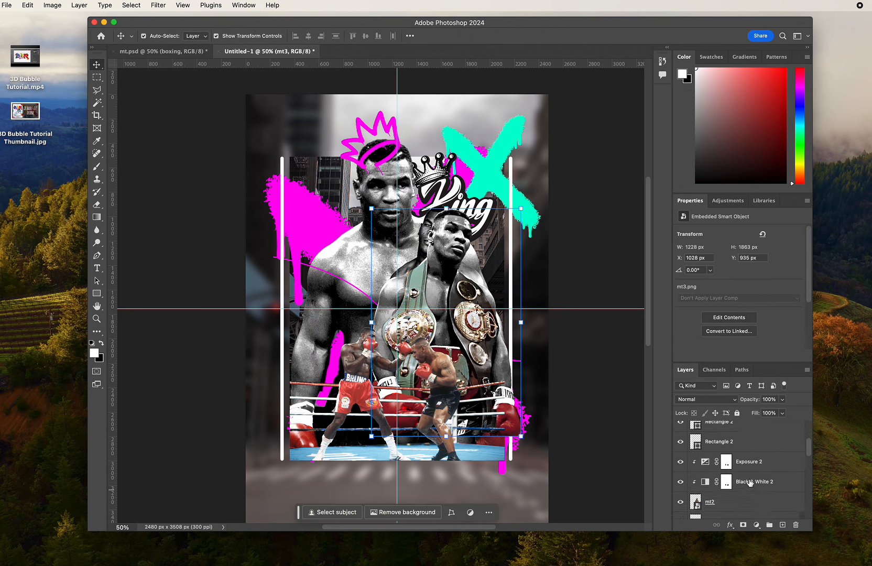
{"action": "scroll", "coordinate": [745, 465], "scroll_direction": "up", "scroll_amount": 4}
{"action": "left_click", "coordinate": [744, 444], "text": "shift"}
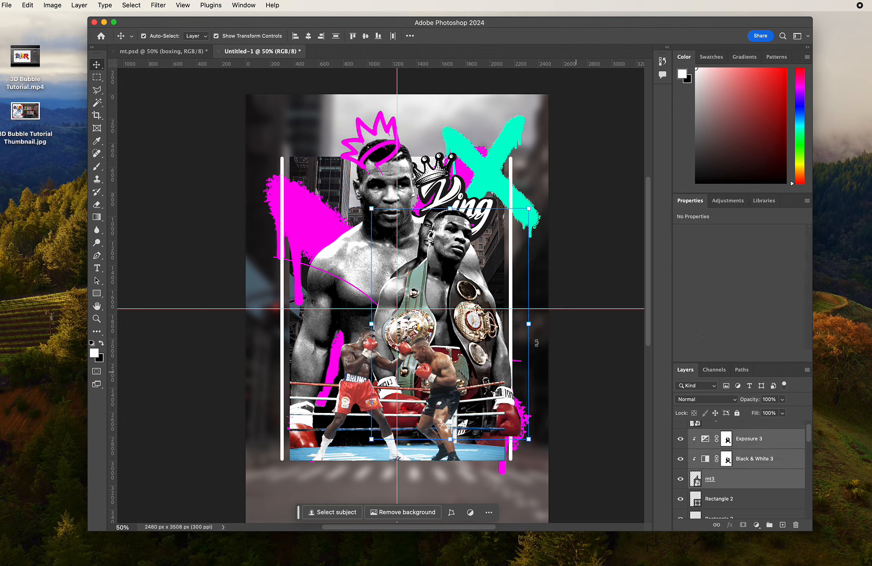
{"action": "left_click_drag", "start_coordinate": [511, 363], "coordinate": [411, 375]}
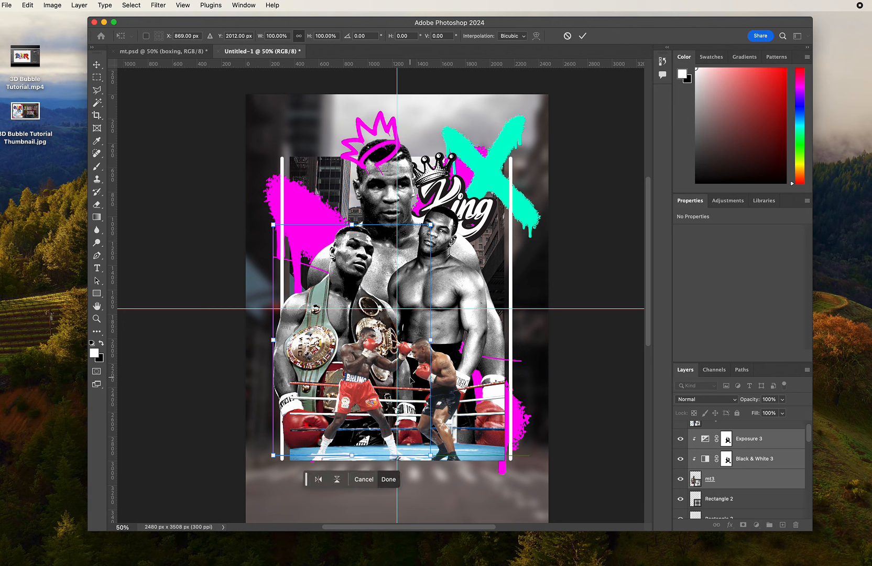
{"action": "key", "text": "Return"}
{"action": "left_click", "coordinate": [570, 316]}
Step: Shift mt2 with its Exposure 2 and Black & White 2 layers slightly right and down, and deselect them
{"action": "left_click", "coordinate": [453, 293]}
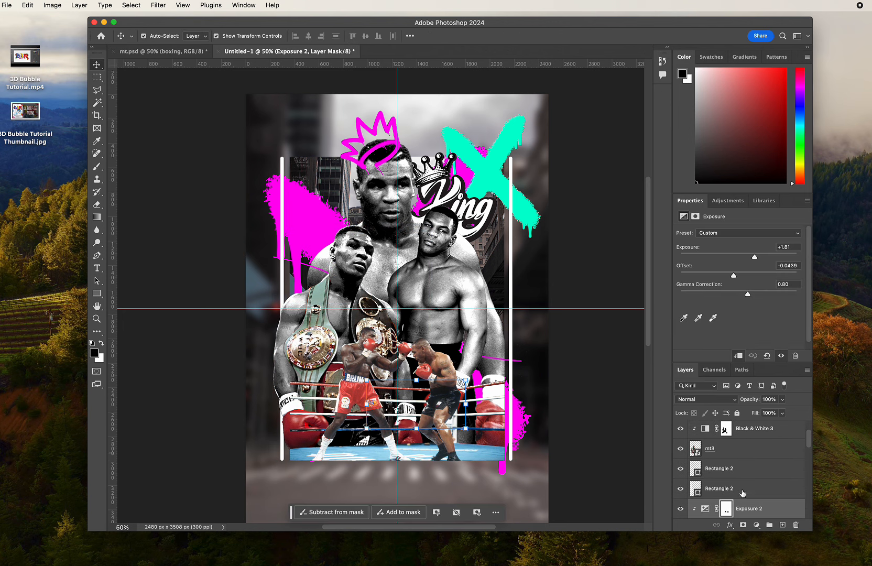
{"action": "scroll", "coordinate": [744, 493], "scroll_direction": "down", "scroll_amount": 3}
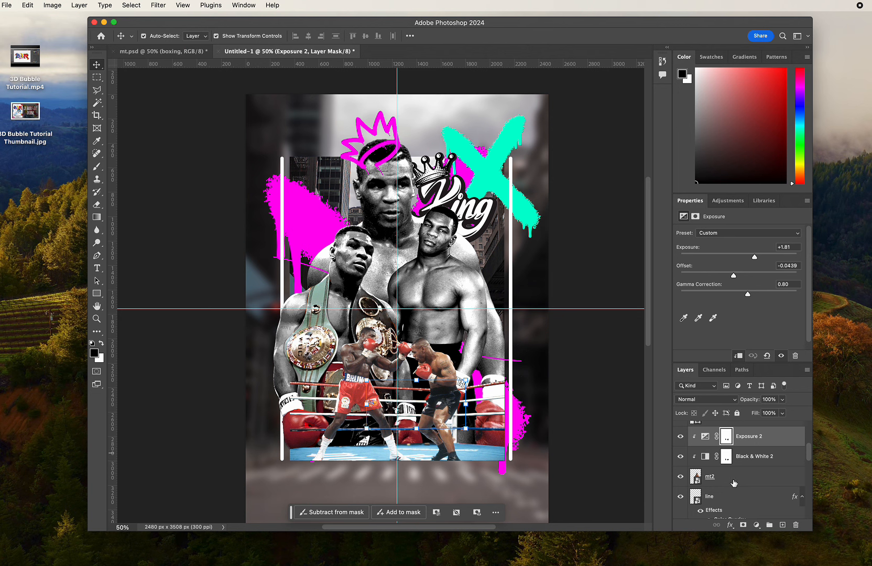
{"action": "left_click", "coordinate": [733, 481], "text": "shift"}
{"action": "left_click_drag", "start_coordinate": [439, 271], "coordinate": [451, 280]}
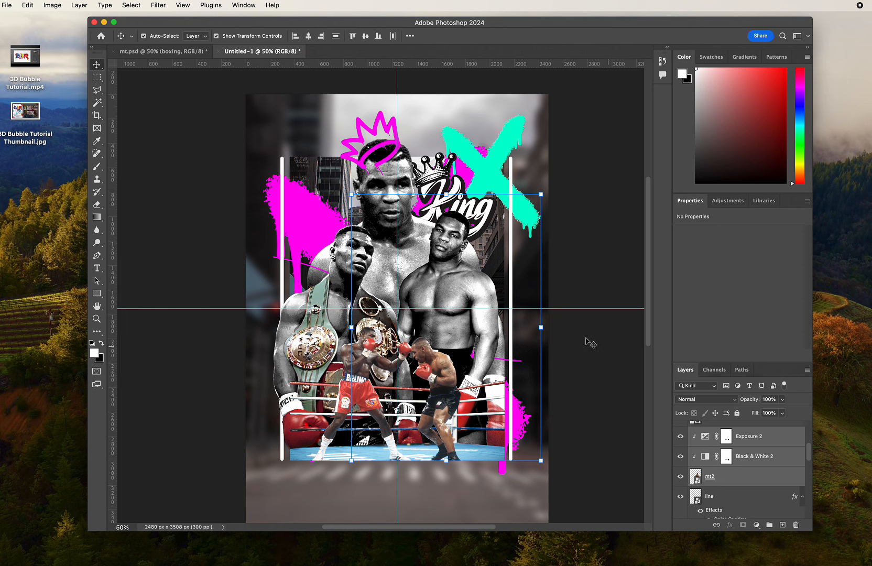
{"action": "left_click", "coordinate": [616, 347]}
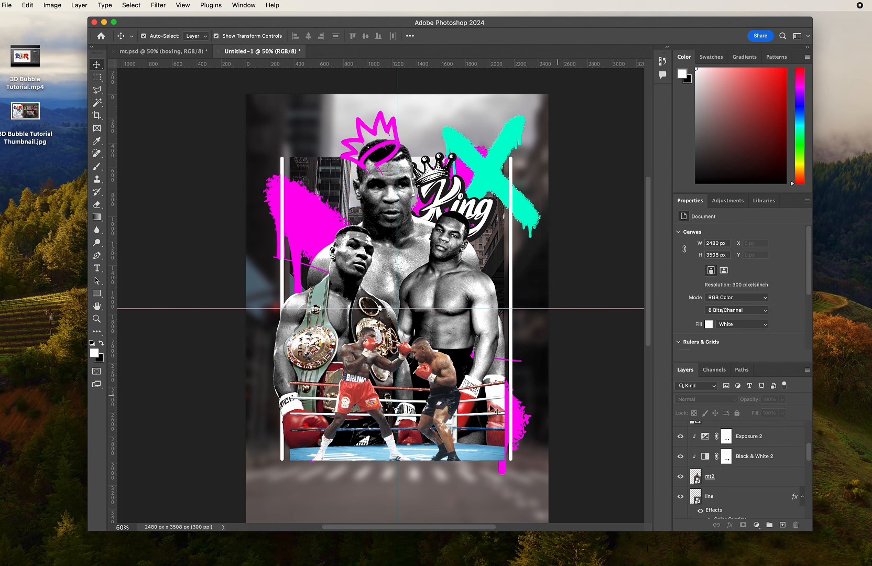
Step: Check the mt.psd reference, return to Untitled-1 and add a default Black & White adjustment clipped to mtfight
{"action": "left_click", "coordinate": [167, 51]}
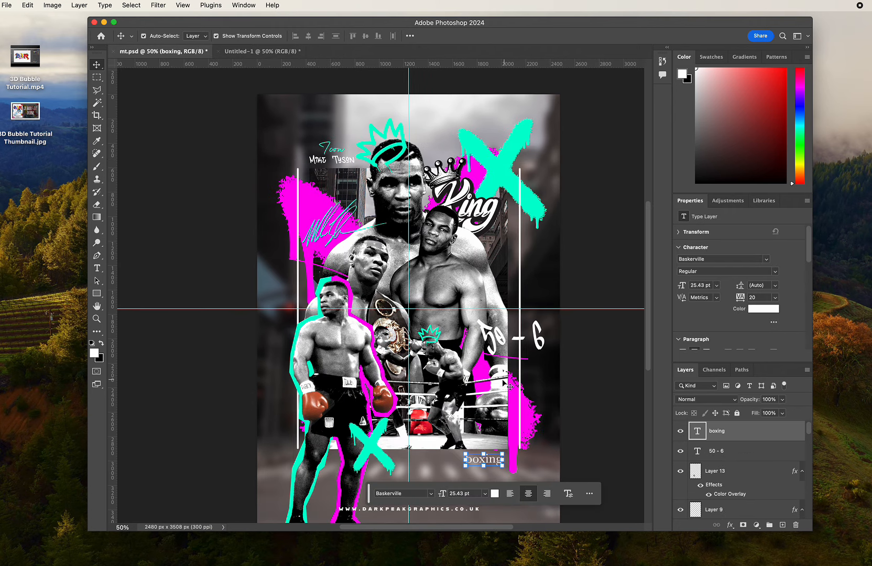
{"action": "left_click", "coordinate": [262, 52]}
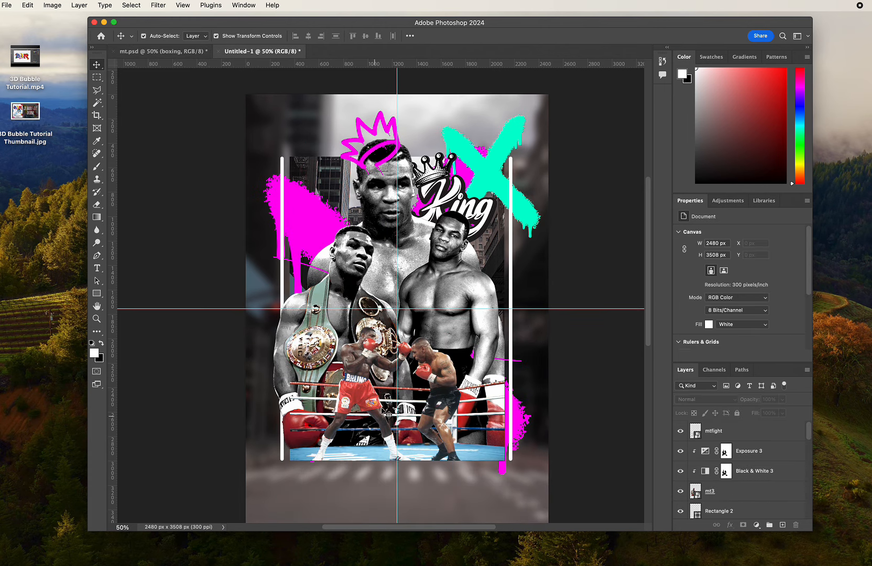
{"action": "left_click", "coordinate": [388, 414]}
{"action": "left_click", "coordinate": [756, 525]}
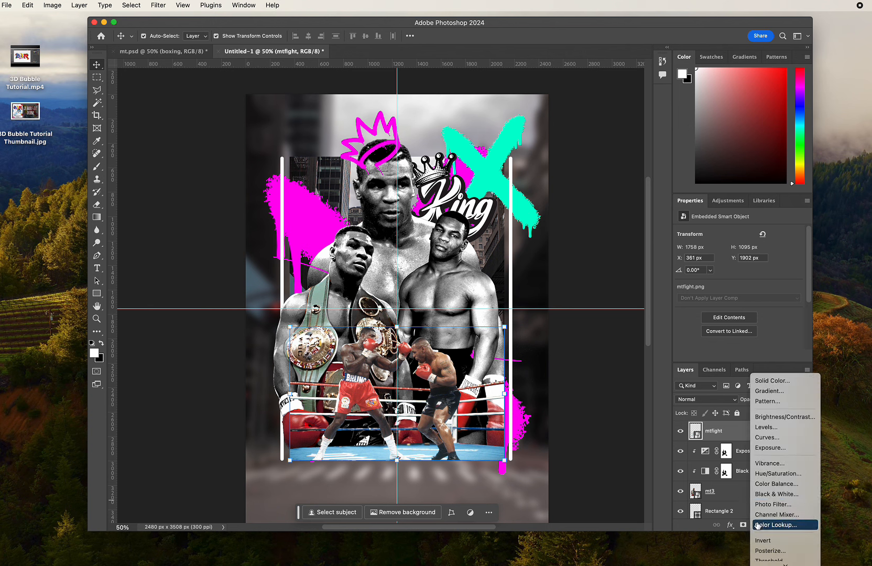
{"action": "left_click", "coordinate": [777, 493]}
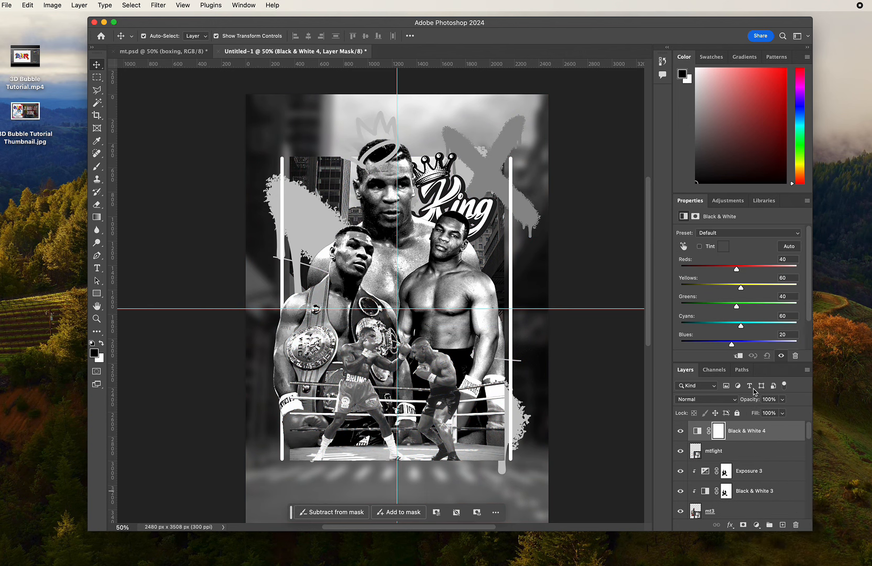
{"action": "left_click", "coordinate": [738, 355]}
Step: Add an Exposure adjustment clipped to mtfight with exposure +1.26, offset -0.1109 and gamma correction 0.86
{"action": "left_click", "coordinate": [756, 524]}
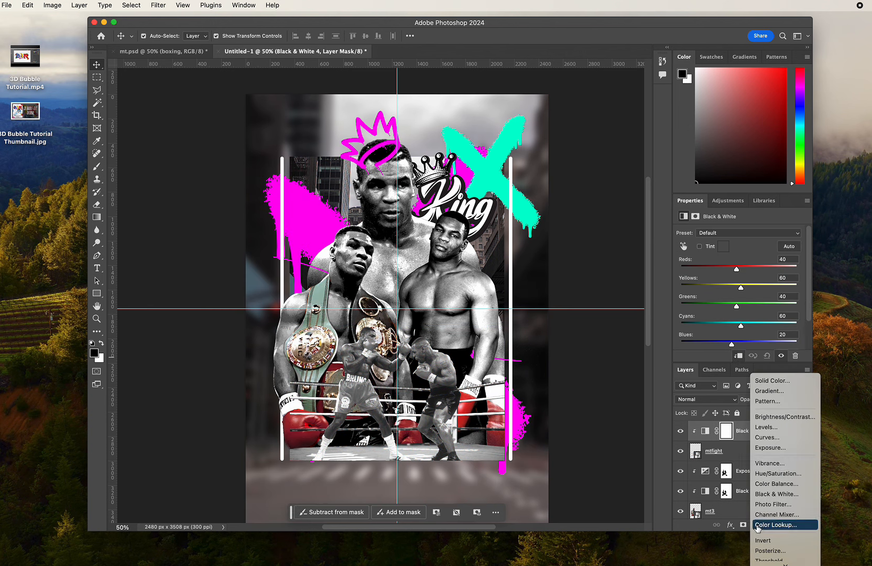
{"action": "left_click", "coordinate": [825, 445]}
{"action": "left_click", "coordinate": [737, 357]}
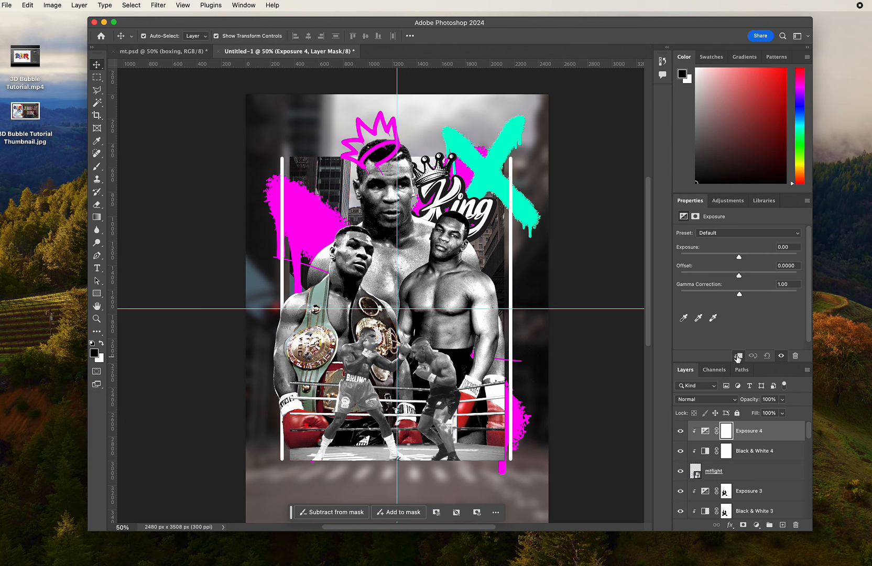
{"action": "left_click_drag", "start_coordinate": [739, 258], "coordinate": [745, 294]}
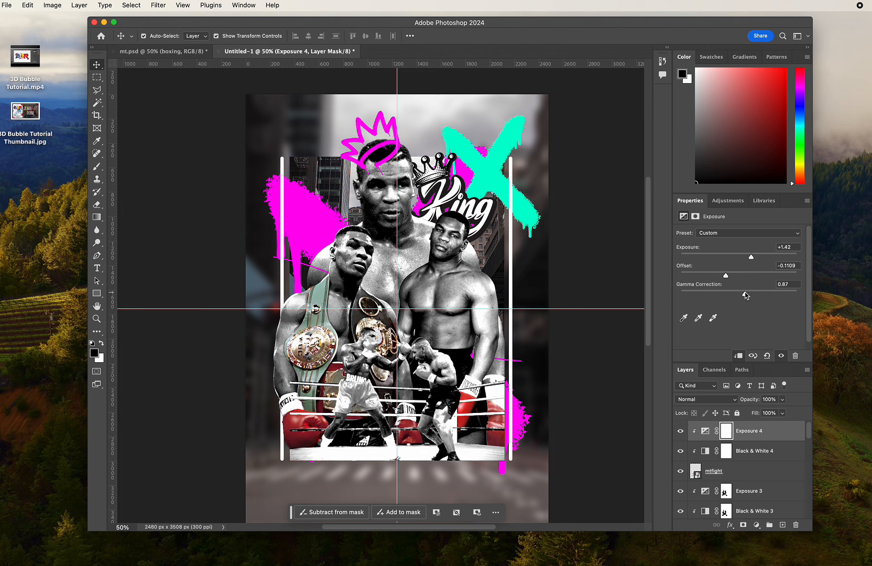
{"action": "left_click_drag", "start_coordinate": [751, 259], "coordinate": [750, 258]}
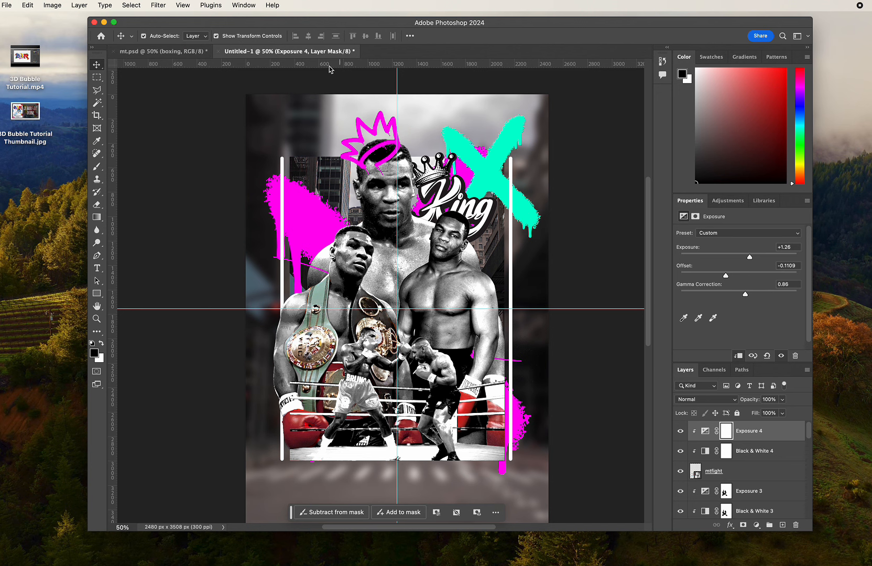
Step: Check the full-length boxer in the mt.psd reference and place mt4.png from the desktop into Untitled-1
{"action": "left_click", "coordinate": [160, 52]}
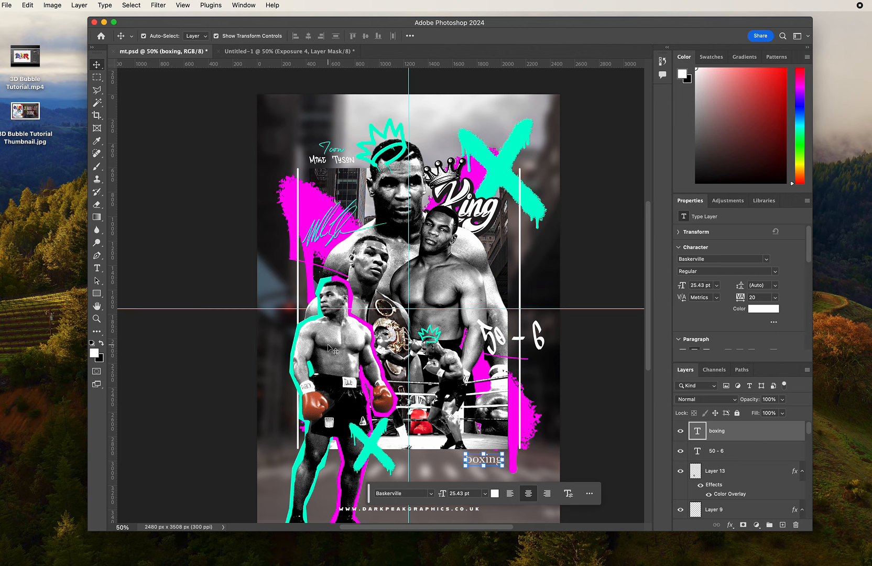
{"action": "left_click", "coordinate": [280, 51]}
{"action": "left_click_drag", "start_coordinate": [377, 22], "coordinate": [377, 216]}
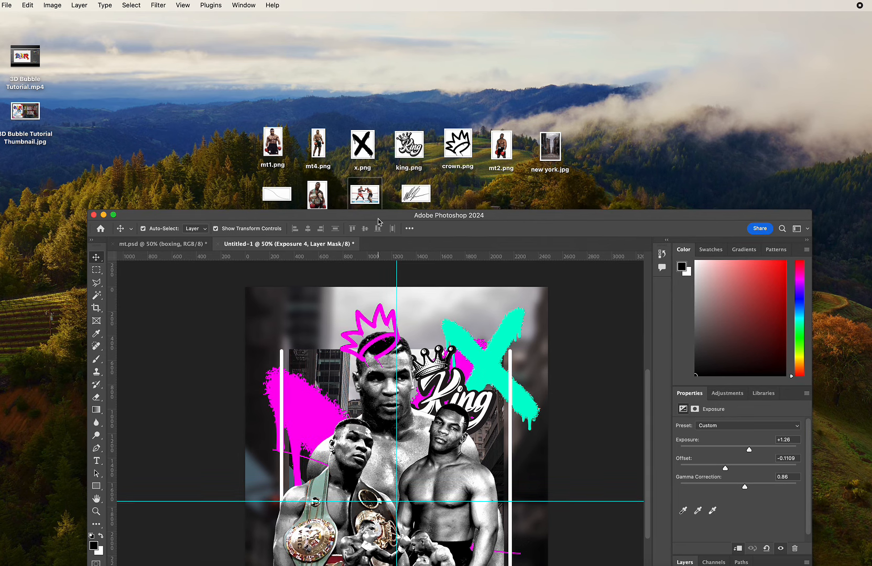
{"action": "left_click_drag", "start_coordinate": [325, 148], "coordinate": [358, 391]}
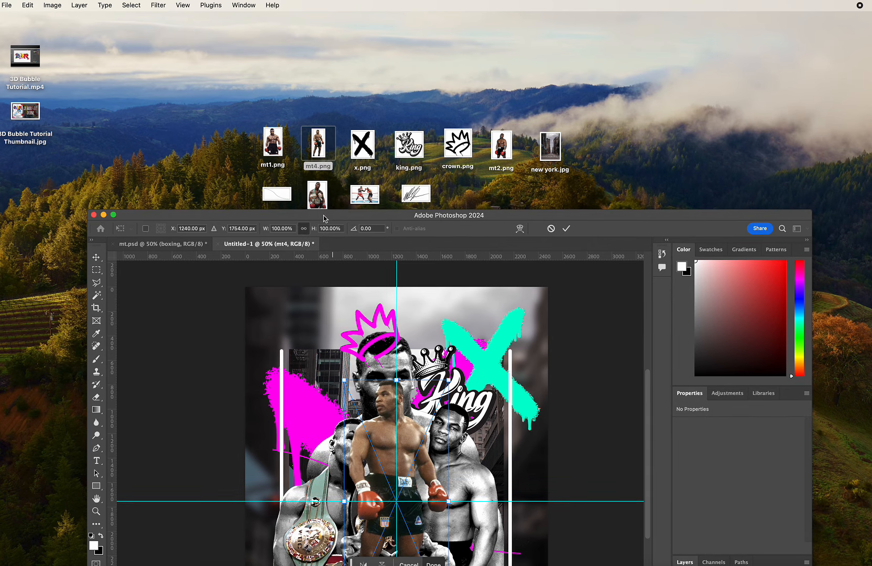
{"action": "left_click_drag", "start_coordinate": [398, 215], "coordinate": [390, 39]}
Step: Stand mt4 on the poster's lower edge at the left, at X 129 px, Y 1521 px, and apply the placement
{"action": "left_click_drag", "start_coordinate": [429, 367], "coordinate": [378, 450]}
{"action": "left_click_drag", "start_coordinate": [348, 359], "coordinate": [312, 353]}
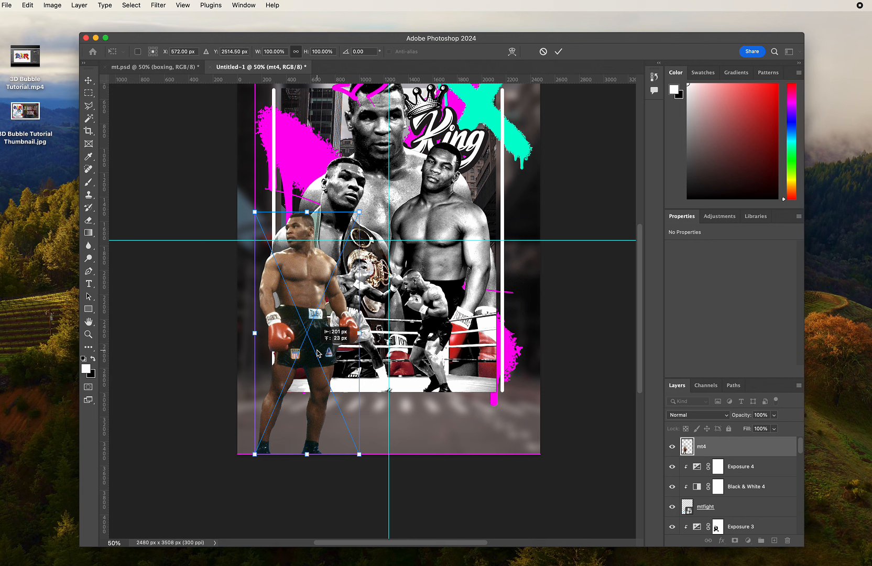
{"action": "left_click_drag", "start_coordinate": [318, 353], "coordinate": [318, 353]}
{"action": "key", "text": "Return"}
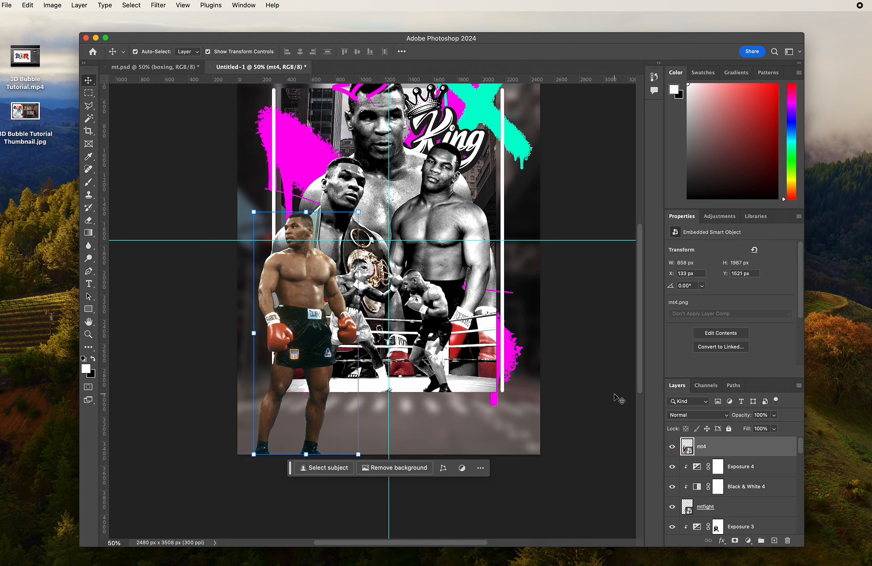
{"action": "key", "text": "Left"}
{"action": "key", "text": "Left"}
{"action": "key", "text": "Left"}
{"action": "key", "text": "Left"}
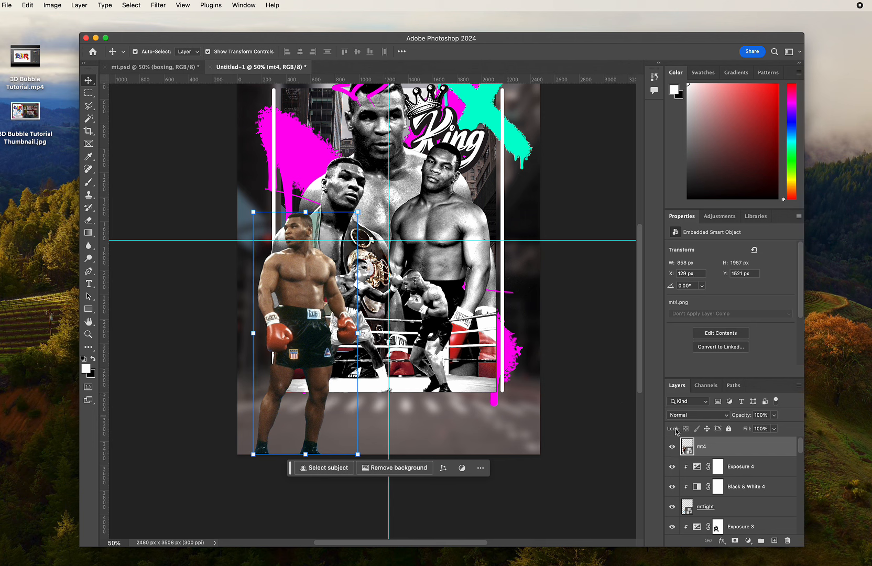
Step: Clip Black & White and Exposure adjustments to mt4, with exposure +1.20, offset about -0.0481 and gamma correction 0.87
{"action": "left_click", "coordinate": [747, 541]}
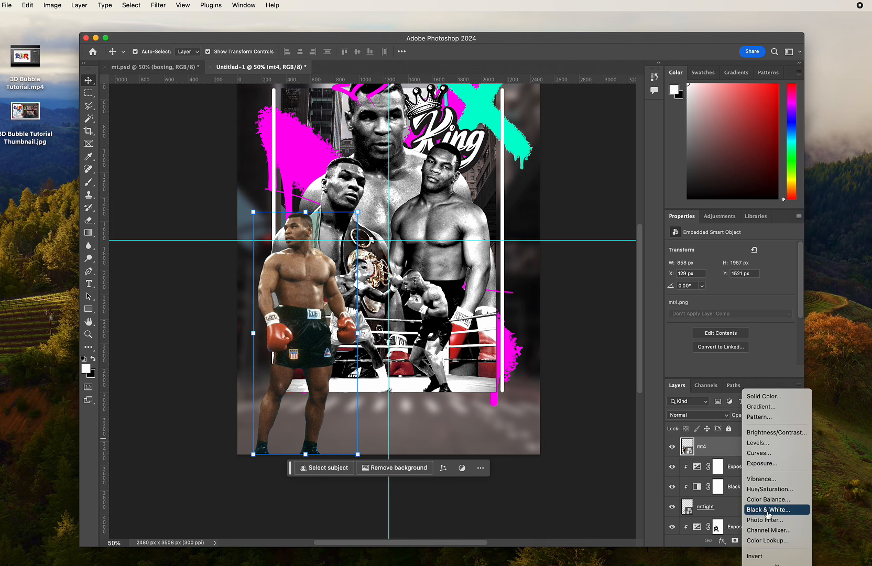
{"action": "left_click", "coordinate": [767, 515]}
{"action": "left_click", "coordinate": [729, 371]}
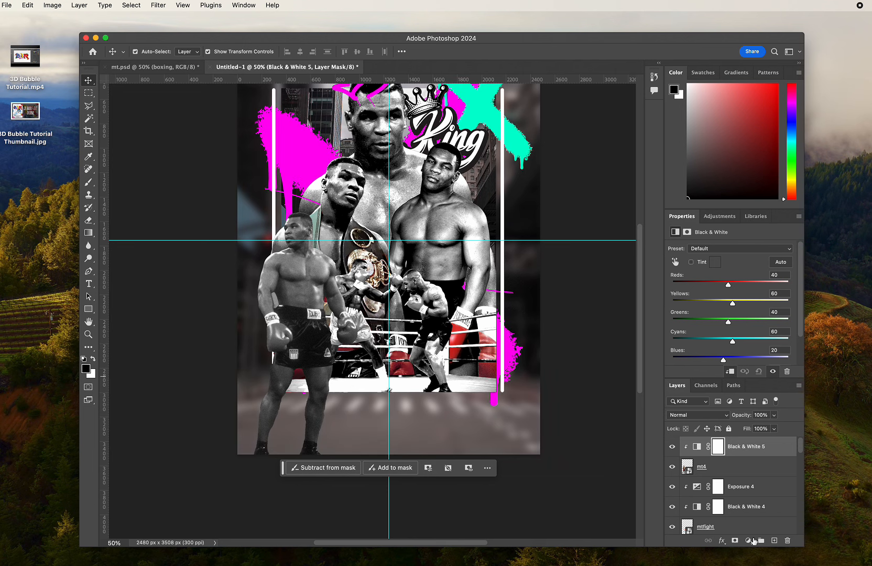
{"action": "left_click", "coordinate": [747, 540]}
{"action": "left_click", "coordinate": [764, 464]}
{"action": "left_click", "coordinate": [729, 371]}
{"action": "left_click_drag", "start_coordinate": [731, 272], "coordinate": [724, 291]}
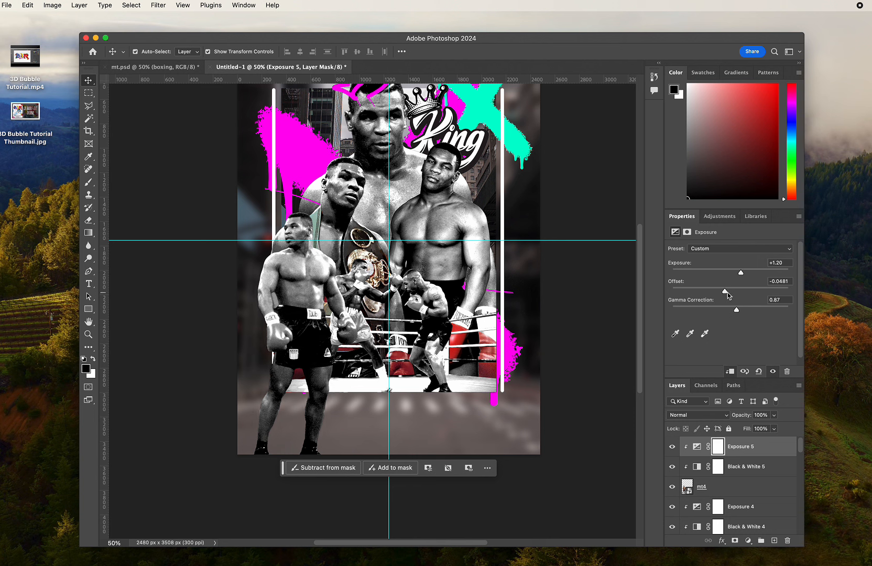
Step: Create a new empty layer between mt4 and the Exposure 4 layer
{"action": "left_click", "coordinate": [733, 490]}
{"action": "left_click", "coordinate": [742, 508]}
{"action": "left_click", "coordinate": [774, 540]}
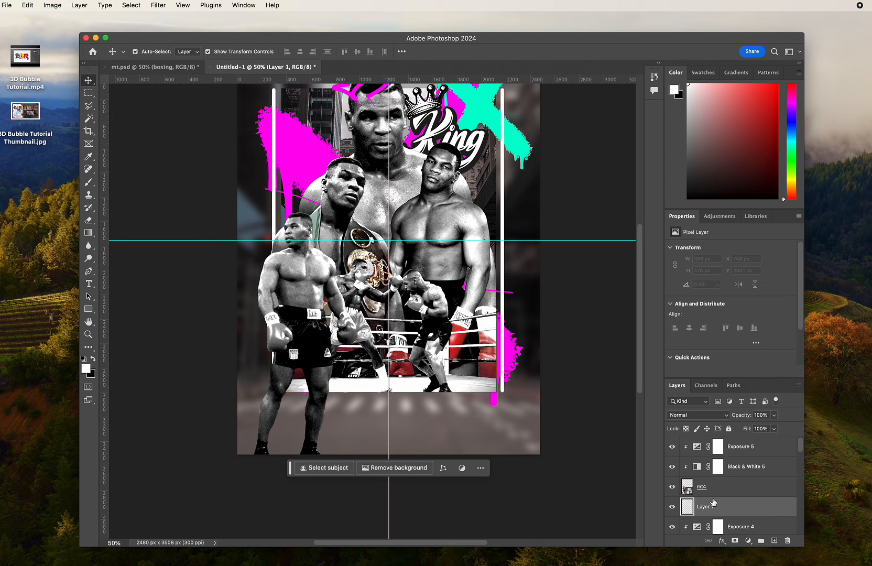
Step: Draw a polygonal lasso selection loosely around the full-length boxer, leaving a margin around his body and between the legs
{"action": "left_click", "coordinate": [91, 109]}
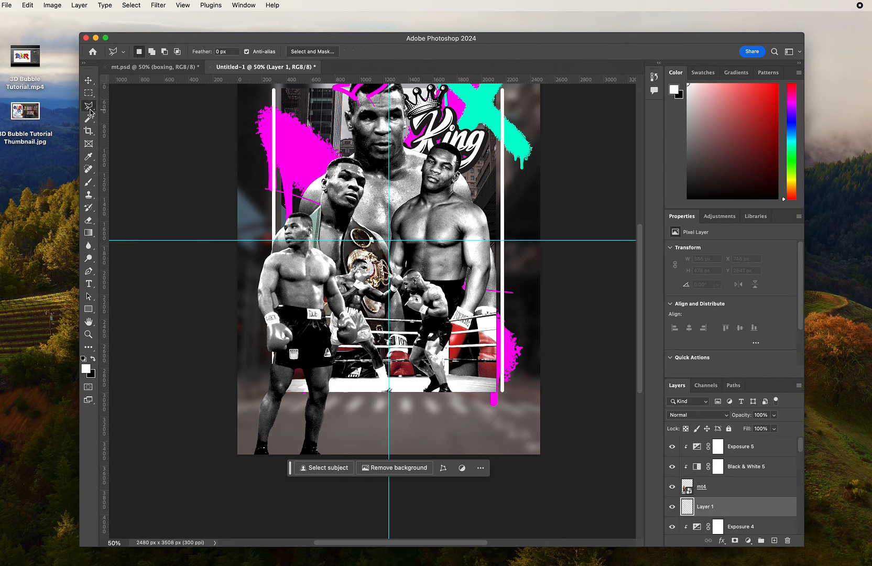
{"action": "left_click", "coordinate": [288, 212]}
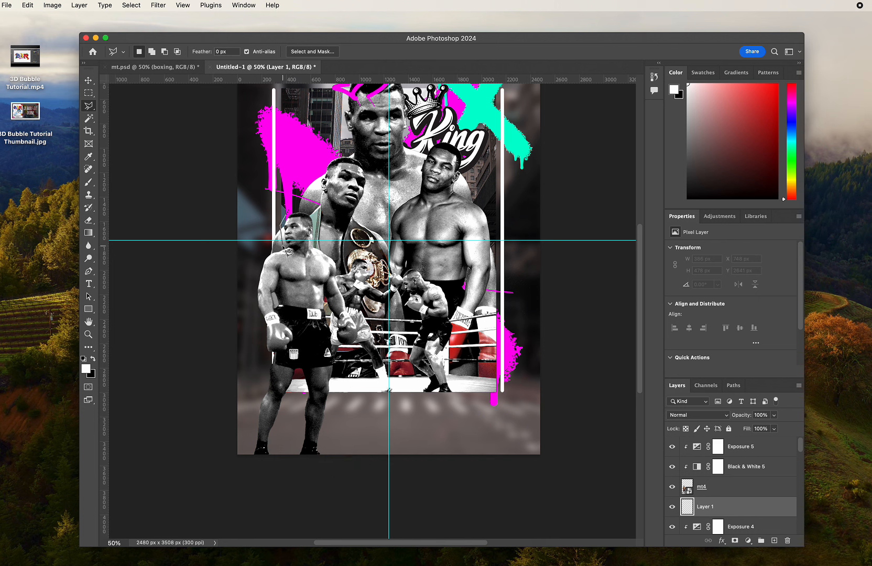
{"action": "left_click", "coordinate": [283, 246]}
{"action": "left_click", "coordinate": [264, 254]}
{"action": "left_click", "coordinate": [255, 271]}
{"action": "left_click", "coordinate": [253, 299]}
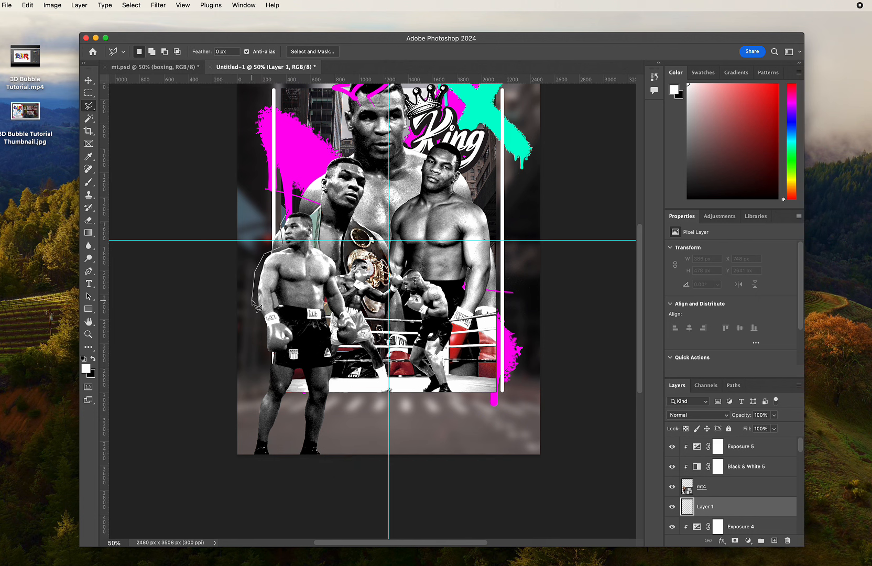
{"action": "left_click", "coordinate": [263, 354]}
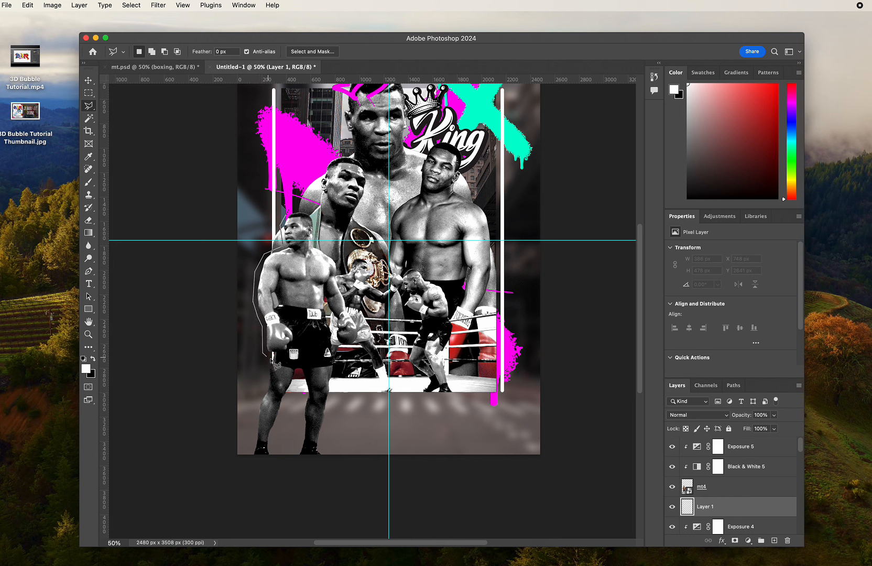
{"action": "left_click", "coordinate": [257, 397]}
{"action": "left_click", "coordinate": [250, 458]}
{"action": "left_click", "coordinate": [274, 458]}
{"action": "left_click", "coordinate": [272, 432]}
{"action": "left_click", "coordinate": [278, 423]}
{"action": "left_click", "coordinate": [286, 399]}
{"action": "left_click", "coordinate": [302, 393]}
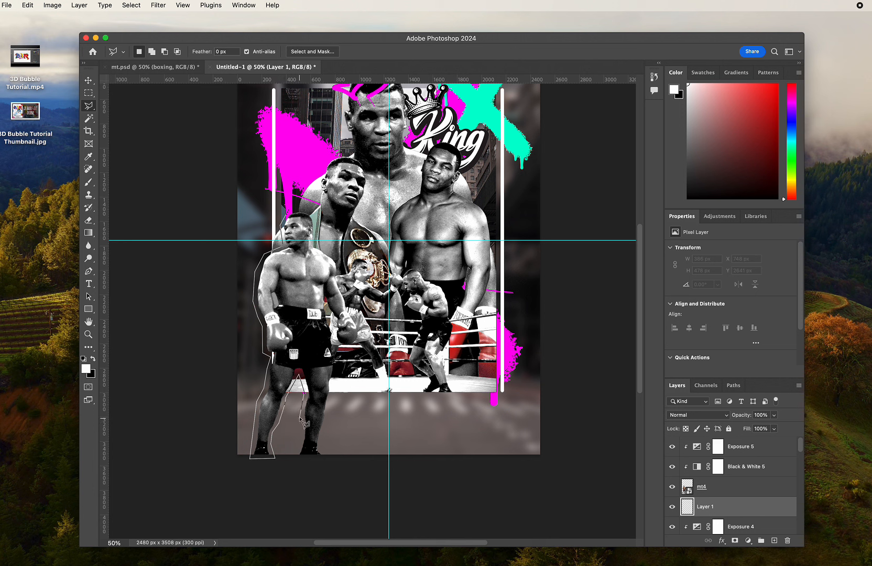
{"action": "left_click", "coordinate": [295, 458]}
{"action": "left_click", "coordinate": [327, 458]}
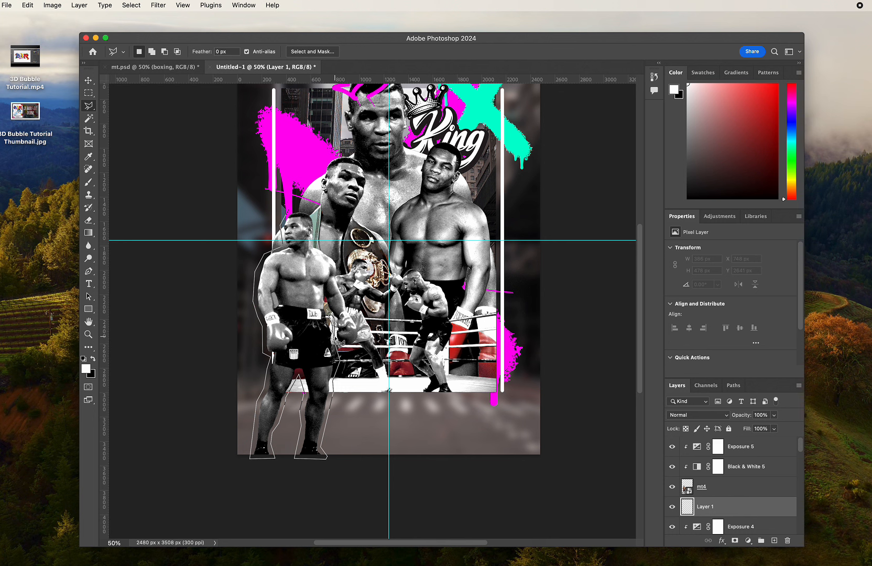
{"action": "left_click", "coordinate": [339, 348]}
{"action": "left_click", "coordinate": [358, 347]}
{"action": "left_click", "coordinate": [337, 277]}
{"action": "left_click", "coordinate": [338, 261]}
{"action": "left_click", "coordinate": [317, 245]}
{"action": "left_click", "coordinate": [315, 213]}
{"action": "left_click", "coordinate": [292, 215]}
Step: Sample the splash's magenta as the foreground colour and brush it around the full-length boxer's head and shoulders on Layer 1
{"action": "left_click", "coordinate": [89, 156]}
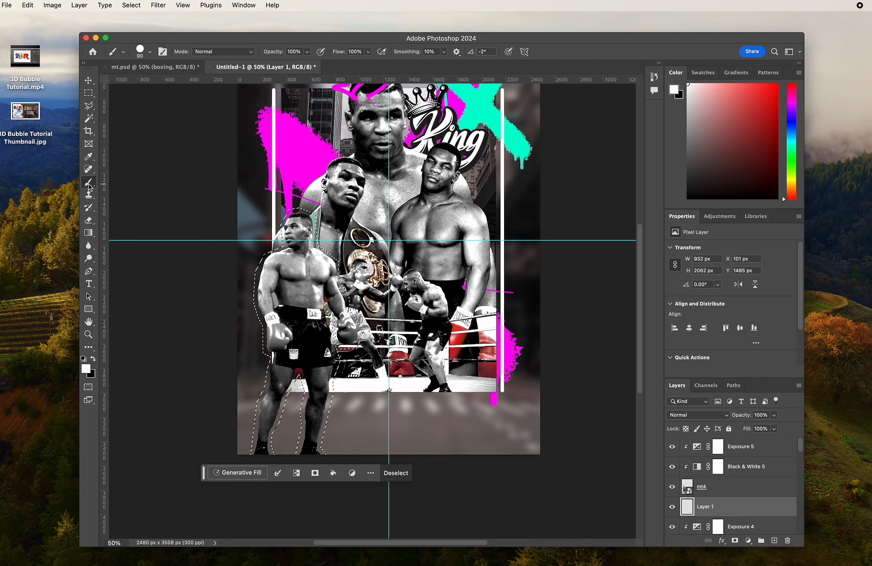
{"action": "left_click", "coordinate": [86, 368]}
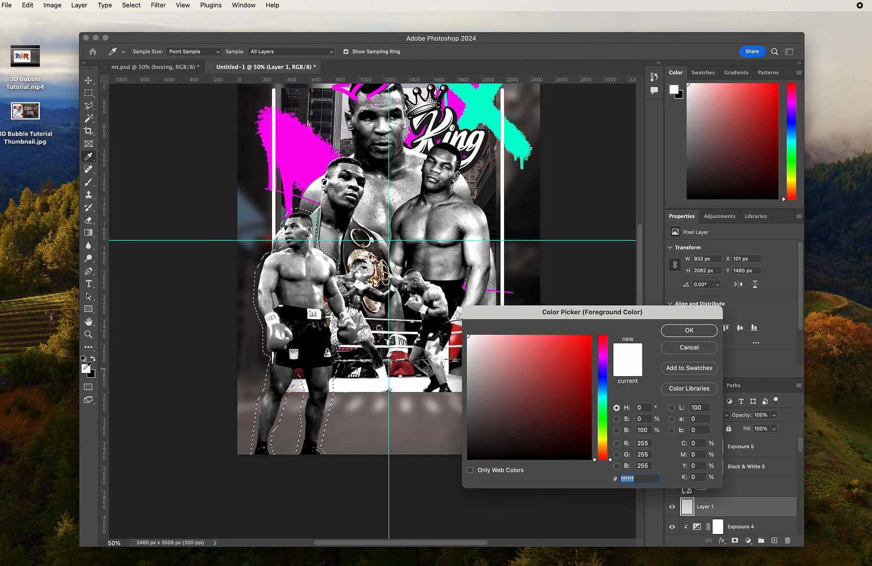
{"action": "left_click", "coordinate": [328, 155]}
{"action": "key", "text": "Return"}
{"action": "key", "text": "b"}
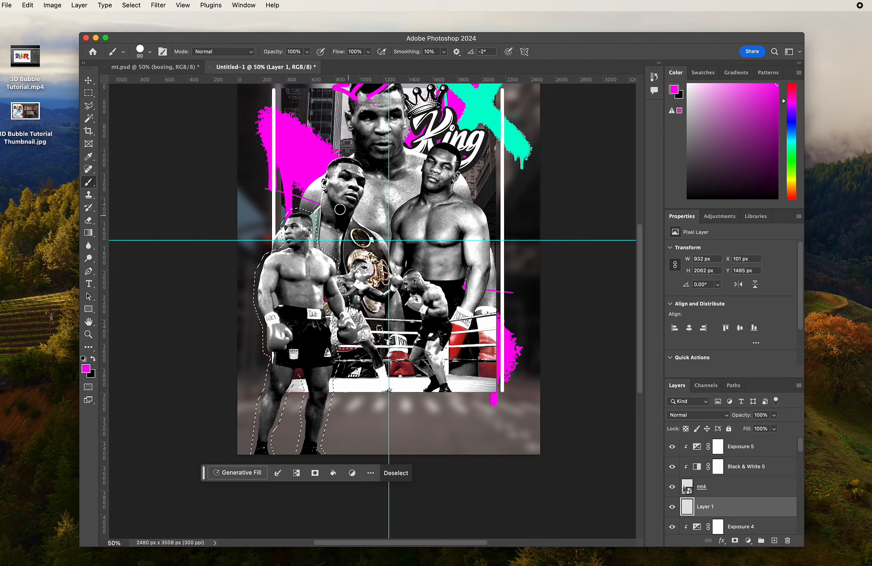
{"action": "mouse_move", "coordinate": [316, 237]}
{"action": "left_mouse_down"}
{"action": "mouse_move", "coordinate": [250, 258]}
{"action": "mouse_move", "coordinate": [388, 278]}
{"action": "mouse_move", "coordinate": [352, 263]}
{"action": "left_mouse_up"}
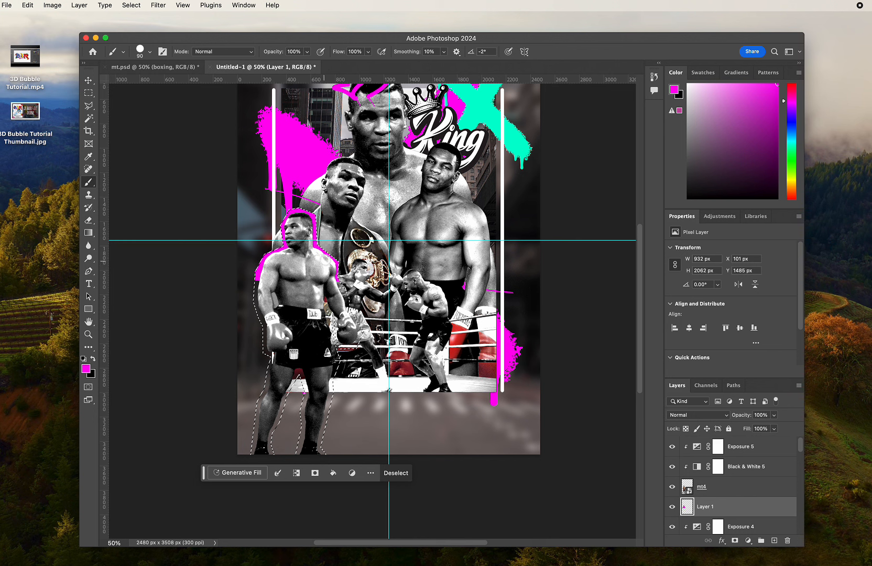
Step: Enlarge the brush to 600 px and paint the rest of the selected outline magenta
{"action": "key", "text": "bracketright"}
{"action": "key", "text": "bracketright"}
{"action": "key", "text": "bracketright"}
{"action": "key", "text": "bracketright"}
{"action": "key", "text": "bracketright"}
{"action": "key", "text": "bracketright"}
{"action": "key", "text": "bracketright"}
{"action": "key", "text": "bracketright"}
{"action": "key", "text": "bracketright"}
{"action": "key", "text": "bracketright"}
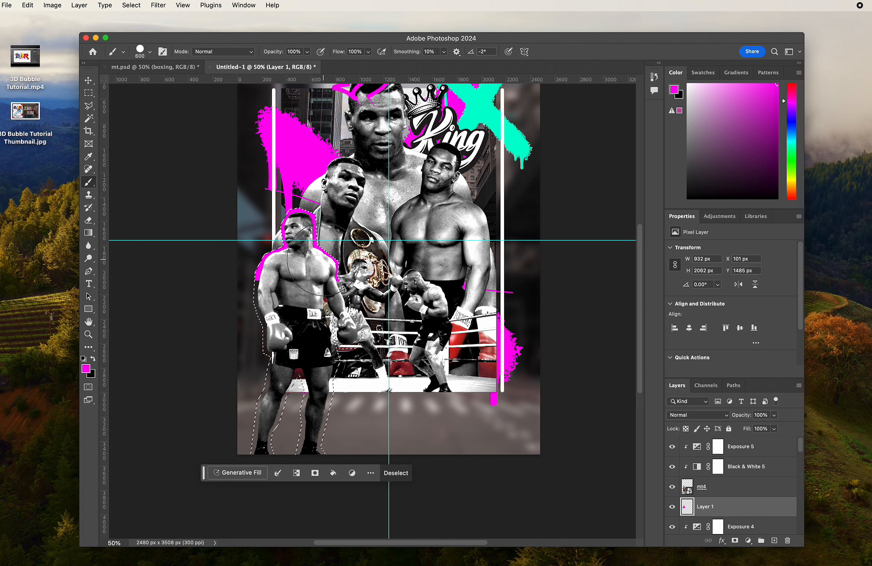
{"action": "mouse_move", "coordinate": [317, 259]}
{"action": "left_mouse_down"}
{"action": "mouse_move", "coordinate": [293, 271]}
{"action": "mouse_move", "coordinate": [281, 257]}
{"action": "mouse_move", "coordinate": [315, 263]}
{"action": "left_mouse_up"}
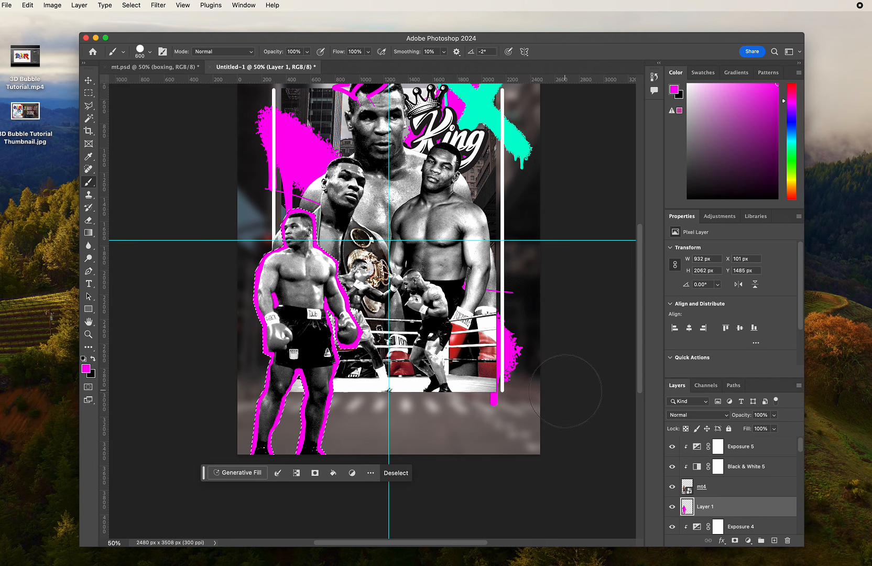
Step: Sample turquoise 00ffd2 from the X graphic and paint the left side of the boxer's outline and legs with it
{"action": "left_click", "coordinate": [86, 369]}
{"action": "left_click", "coordinate": [520, 139]}
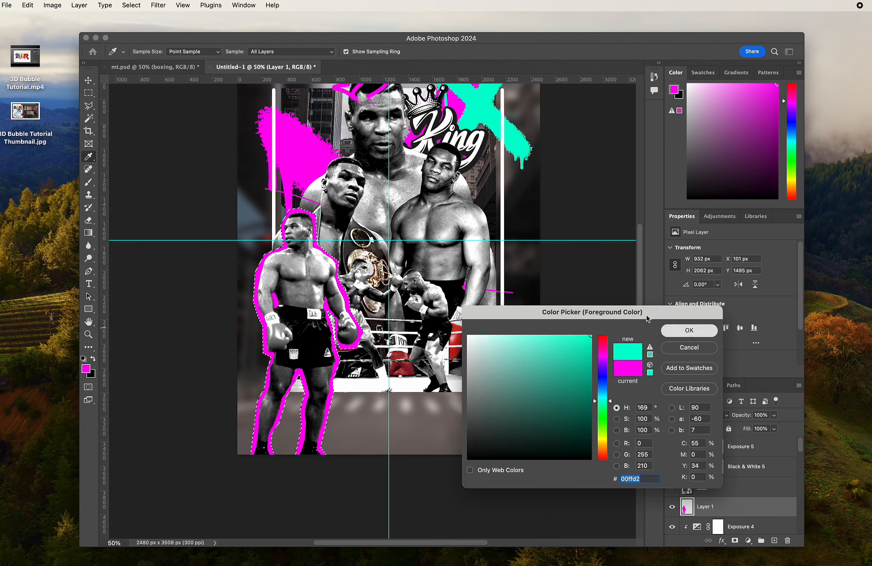
{"action": "left_click", "coordinate": [687, 330]}
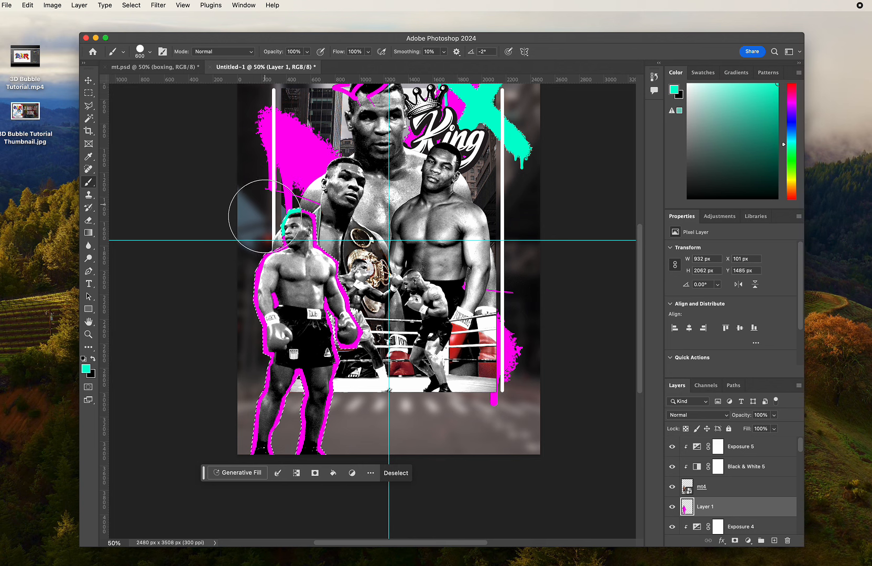
{"action": "left_click_drag", "start_coordinate": [262, 210], "coordinate": [265, 263]}
{"action": "left_click_drag", "start_coordinate": [261, 400], "coordinate": [258, 500]}
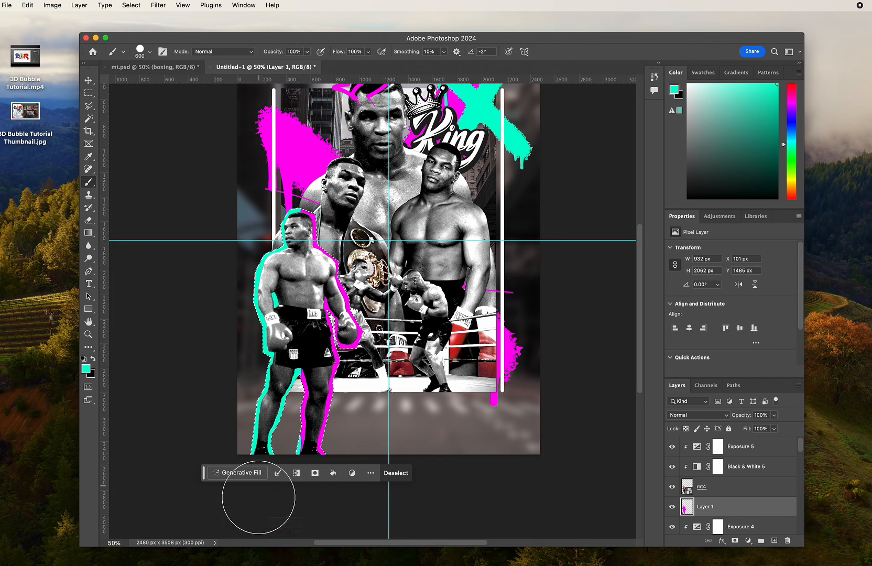
{"action": "scroll", "coordinate": [259, 538], "scroll_direction": "down", "scroll_amount": 1}
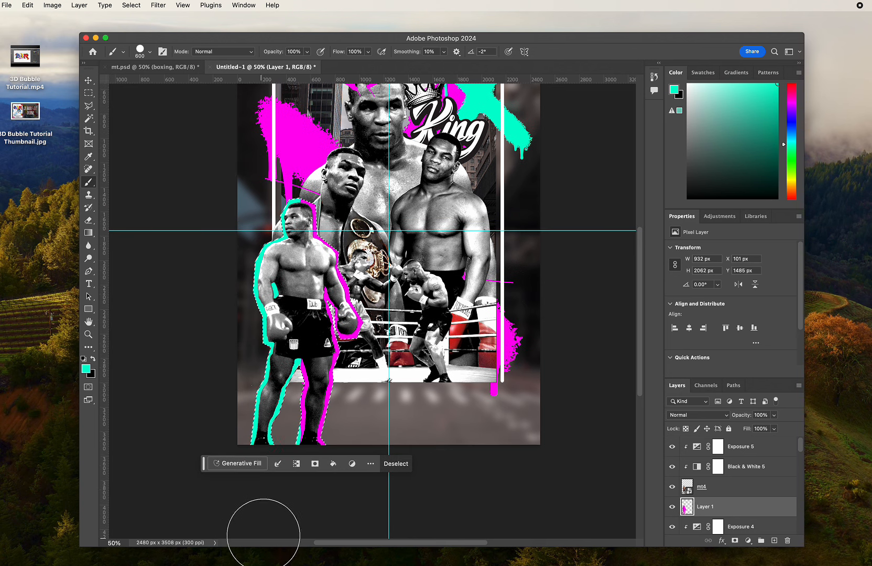
Step: Set the foreground colour back to magenta ff00f0 and clear the selection around the boxer
{"action": "left_click", "coordinate": [86, 368]}
{"action": "left_click", "coordinate": [334, 388]}
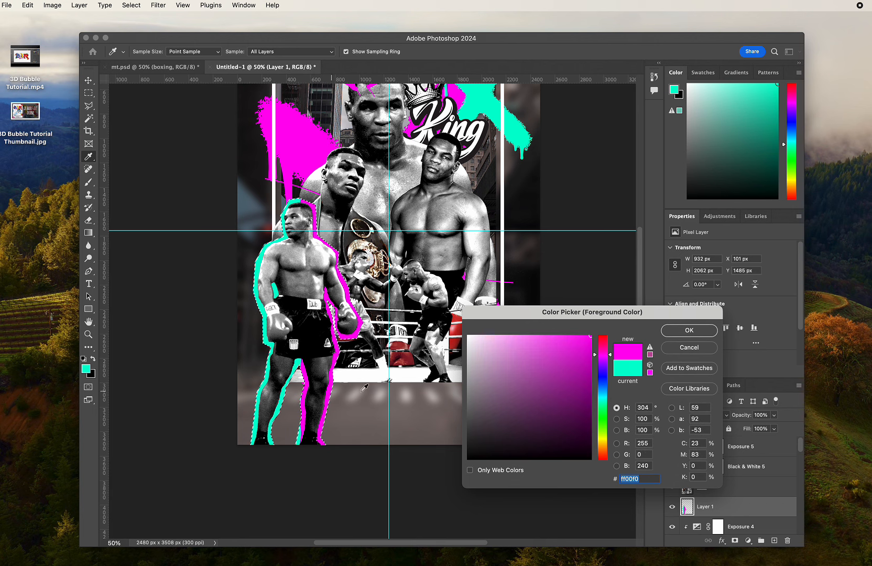
{"action": "left_click", "coordinate": [707, 331]}
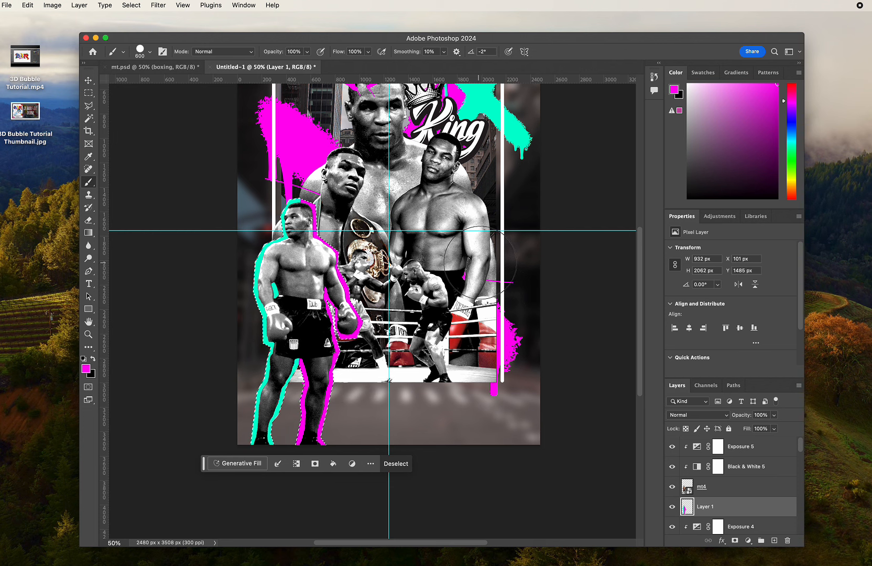
{"action": "key", "text": "ctrl+d"}
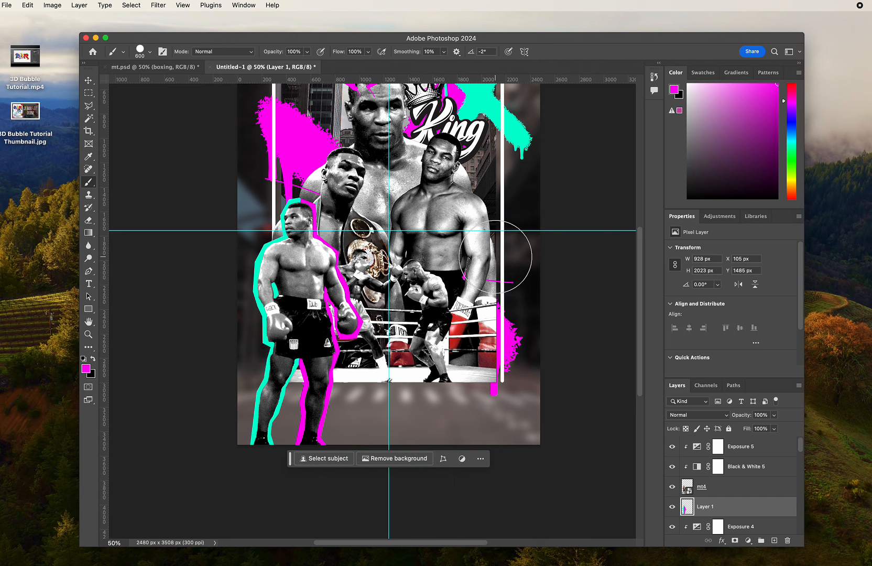
{"action": "left_click", "coordinate": [92, 81]}
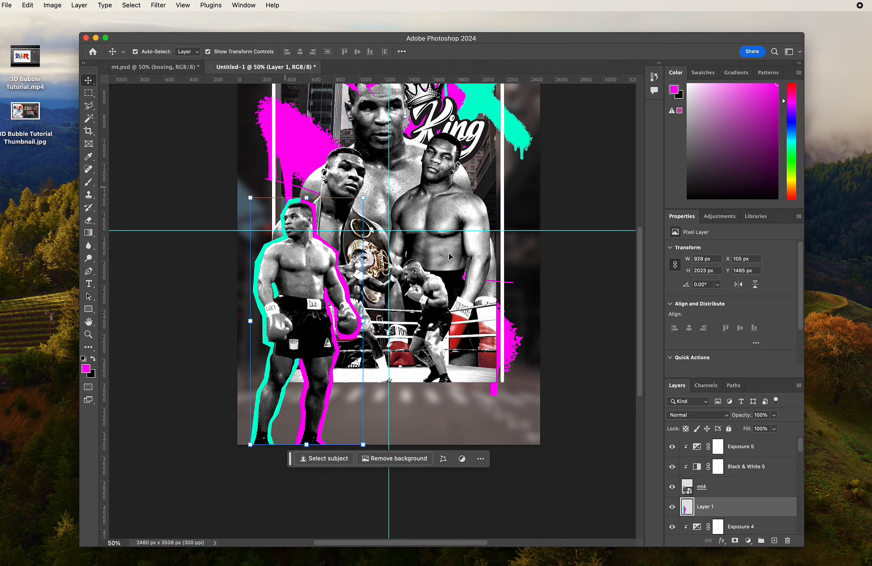
{"action": "left_click", "coordinate": [622, 314]}
{"action": "scroll", "coordinate": [555, 309], "scroll_direction": "right", "scroll_amount": 2}
{"action": "scroll", "coordinate": [541, 335], "scroll_direction": "up", "scroll_amount": 3}
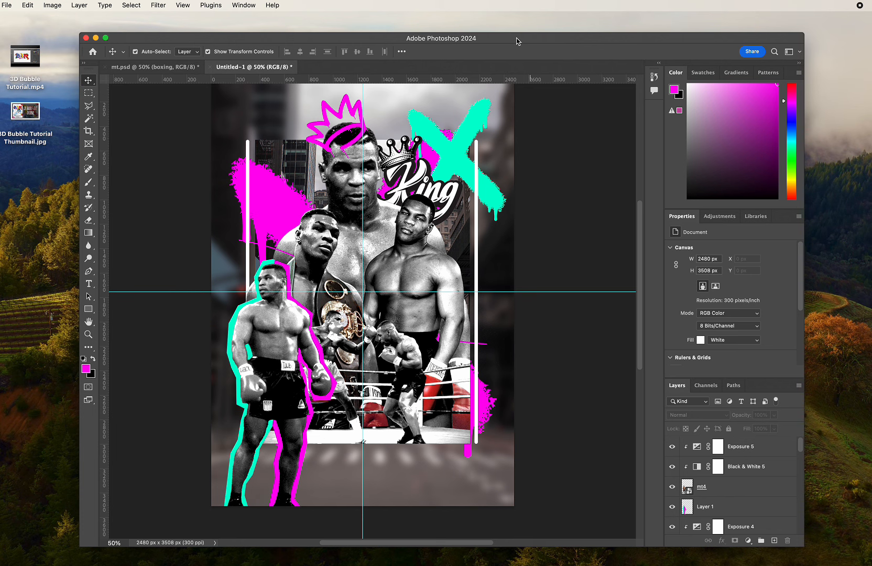
Step: Place crown.png from the desktop into the poster and convert its layer to a smart object
{"action": "left_click_drag", "start_coordinate": [516, 38], "coordinate": [494, 246]}
{"action": "left_click_drag", "start_coordinate": [458, 152], "coordinate": [455, 366]}
{"action": "left_click_drag", "start_coordinate": [370, 243], "coordinate": [409, 38]}
{"action": "left_click", "coordinate": [760, 444]}
{"action": "left_click", "coordinate": [820, 382]}
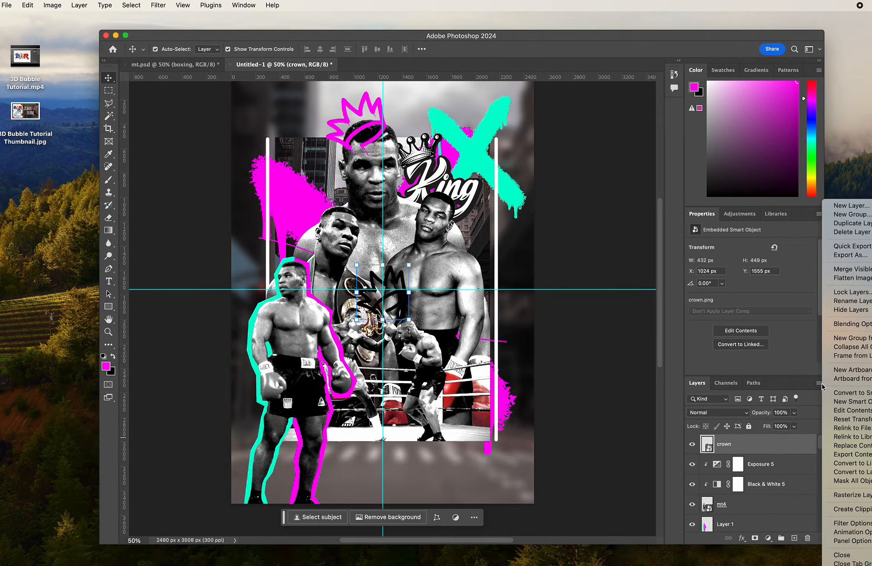
{"action": "left_click", "coordinate": [839, 393]}
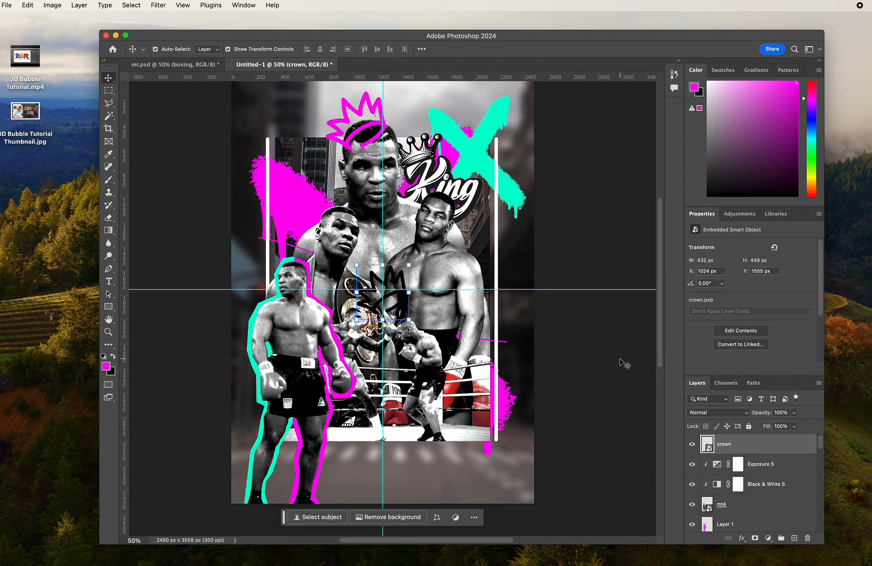
Step: Give the crown a turquoise 00ffd2 Color Overlay and shrink it onto the head of the right-hand boxer in the fight scene
{"action": "left_click", "coordinate": [820, 383]}
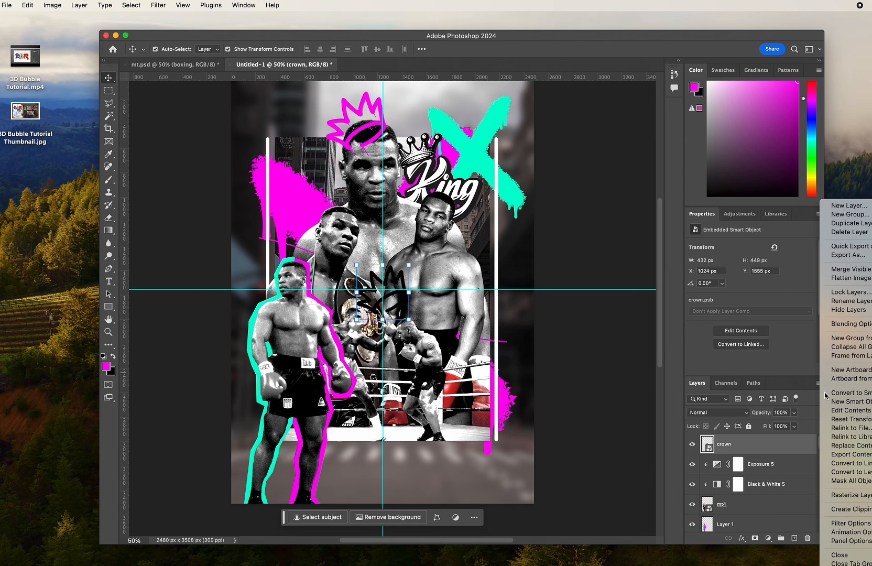
{"action": "left_click", "coordinate": [844, 325]}
{"action": "left_click", "coordinate": [464, 399]}
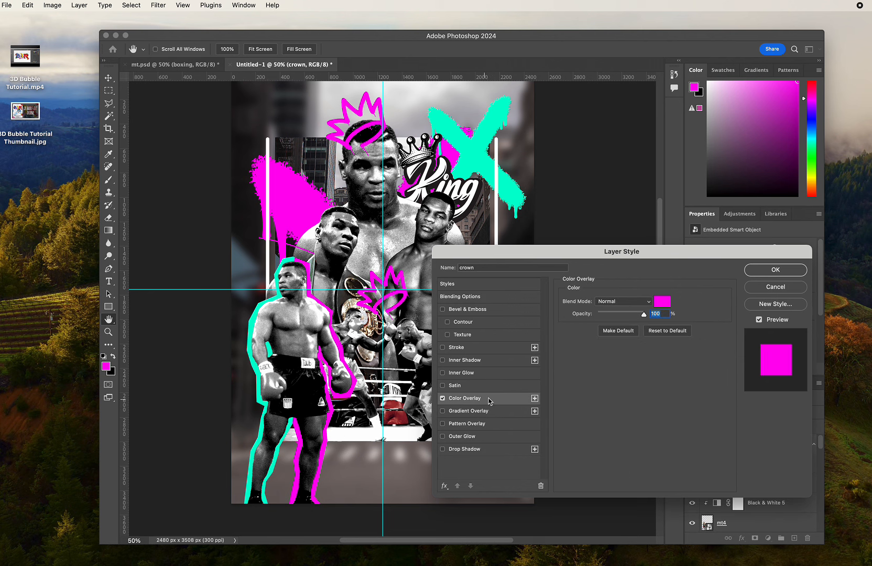
{"action": "left_click", "coordinate": [662, 302]}
{"action": "left_click", "coordinate": [505, 198]}
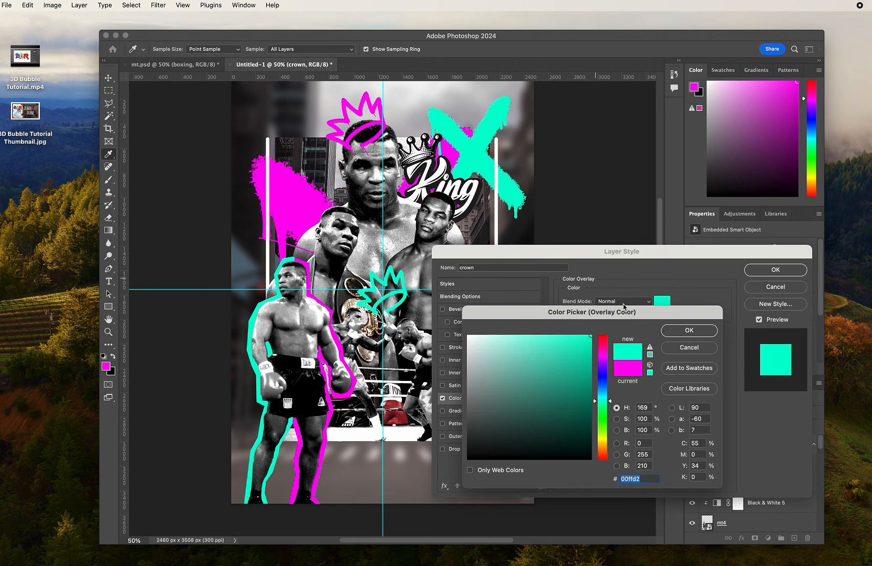
{"action": "left_click", "coordinate": [689, 330]}
{"action": "left_click", "coordinate": [775, 269]}
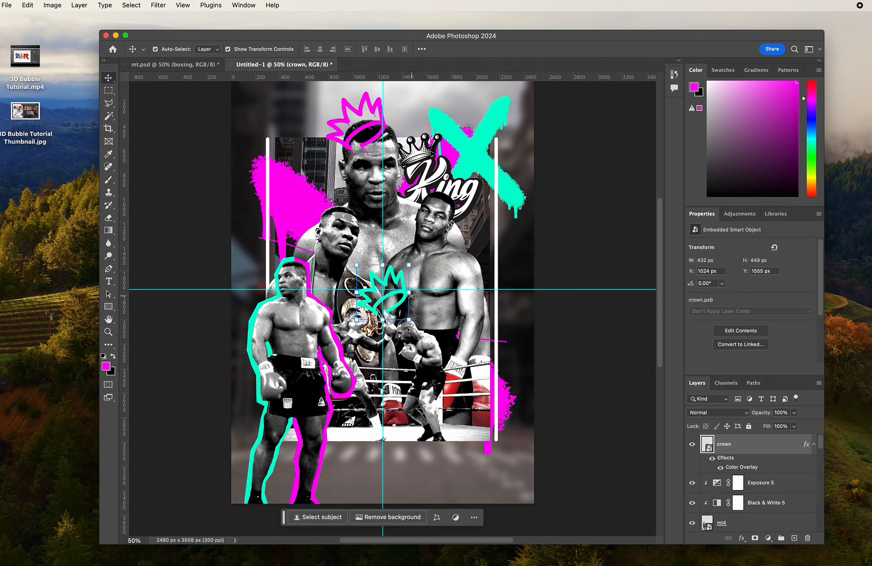
{"action": "left_click_drag", "start_coordinate": [411, 296], "coordinate": [418, 318]}
{"action": "key", "text": "Return"}
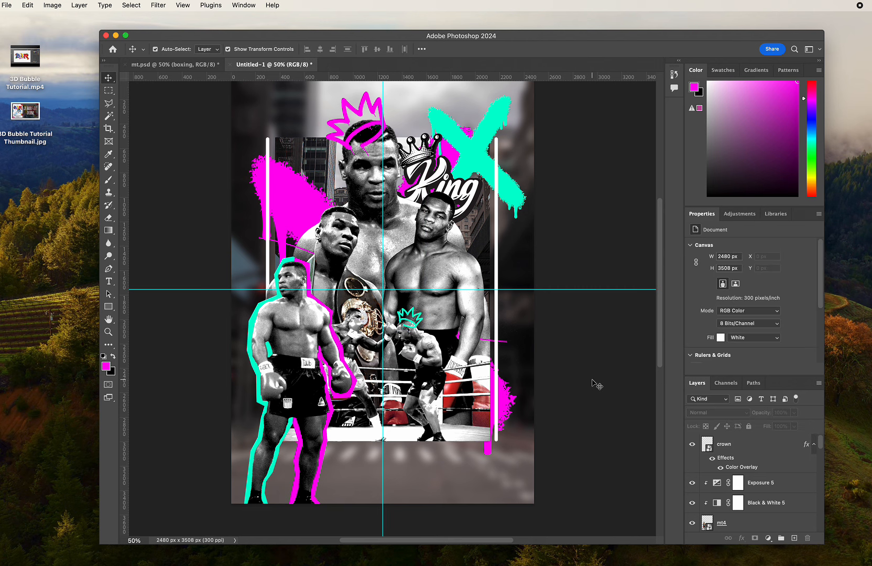
Step: Place mtsignature.png from the desktop over the left magenta splash, at X 335 px, Y 710 px
{"action": "left_click_drag", "start_coordinate": [371, 40], "coordinate": [355, 240]}
{"action": "left_click_drag", "start_coordinate": [415, 194], "coordinate": [403, 361]}
{"action": "left_click_drag", "start_coordinate": [365, 238], "coordinate": [372, 68]}
{"action": "left_click_drag", "start_coordinate": [416, 324], "coordinate": [454, 325]}
{"action": "left_click_drag", "start_coordinate": [429, 346], "coordinate": [361, 251]}
{"action": "key", "text": "Return"}
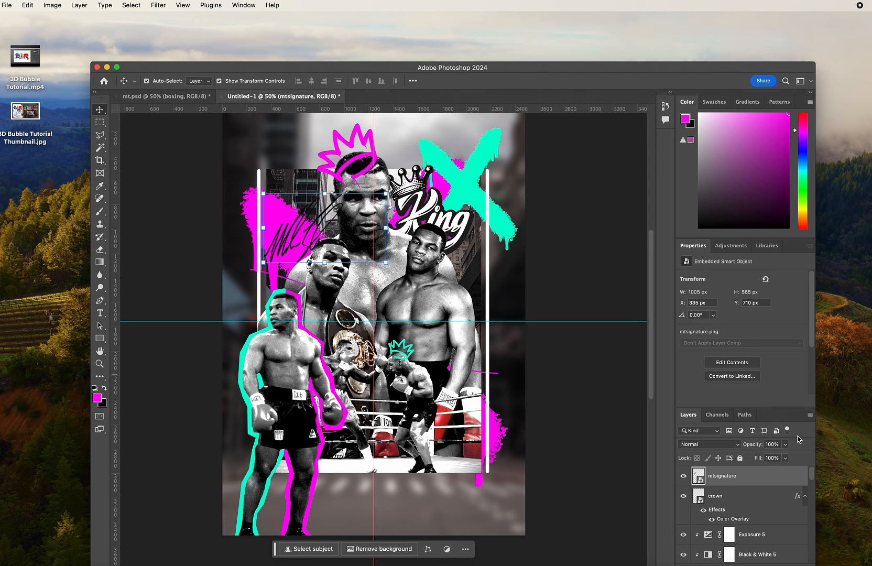
Step: Apply a turquoise Color Overlay at 100% opacity to the mtsignature layer
{"action": "left_click", "coordinate": [810, 417]}
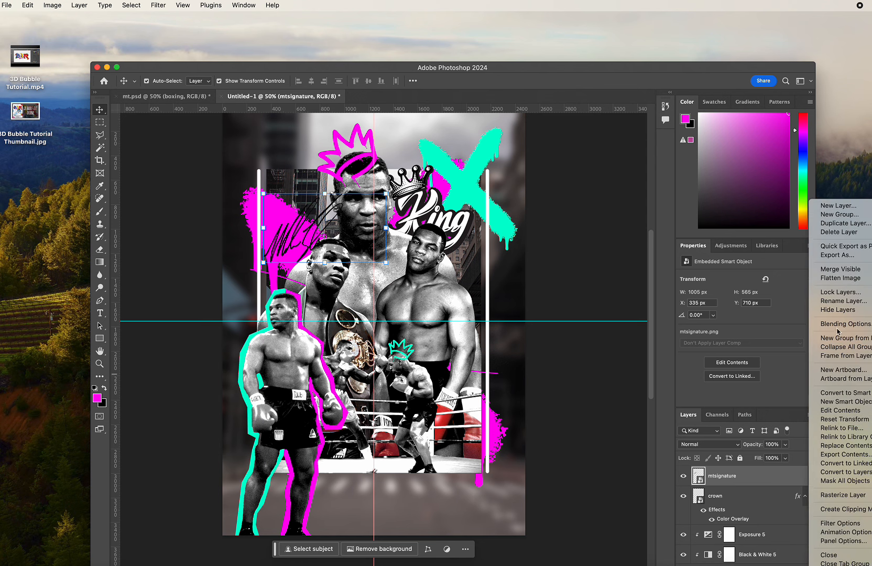
{"action": "left_click", "coordinate": [464, 399]}
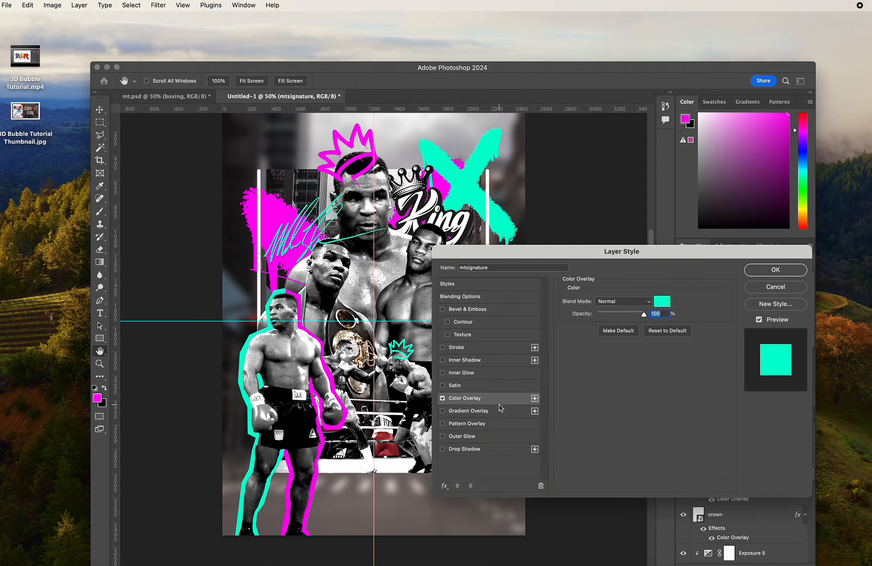
{"action": "left_click", "coordinate": [778, 273]}
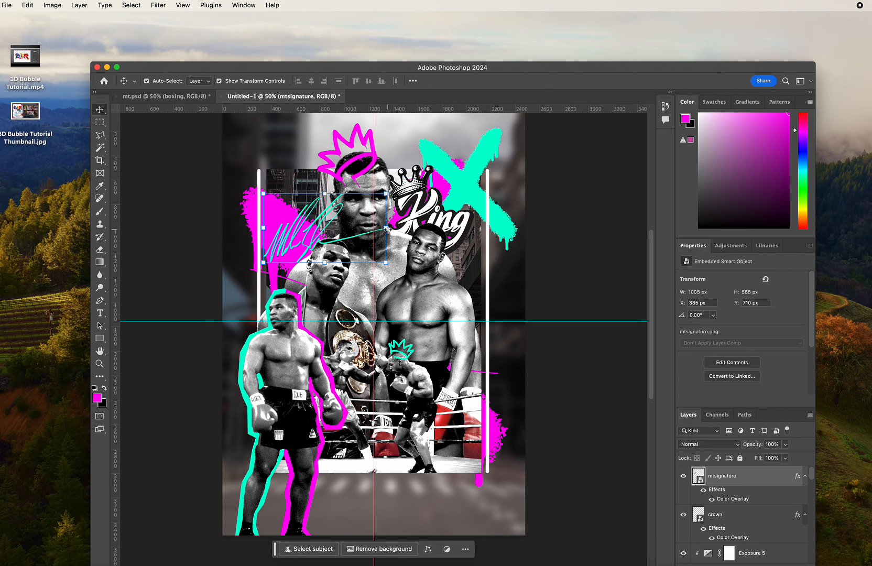
Step: Scale the signature to 96.41% and position it over the magenta splash at X 699.50 px, Y 1012.00 px, applying the transform
{"action": "left_click_drag", "start_coordinate": [386, 229], "coordinate": [341, 235]}
{"action": "left_click_drag", "start_coordinate": [263, 230], "coordinate": [267, 231]}
{"action": "left_click_drag", "start_coordinate": [321, 241], "coordinate": [316, 243]}
{"action": "left_click_drag", "start_coordinate": [307, 206], "coordinate": [309, 210]}
{"action": "key", "text": "Up"}
{"action": "key", "text": "Up"}
{"action": "key", "text": "Up"}
{"action": "key", "text": "Up"}
{"action": "key", "text": "Up"}
{"action": "key", "text": "Up"}
{"action": "key", "text": "Up"}
{"action": "key", "text": "Up"}
{"action": "key", "text": "Up"}
{"action": "key", "text": "Up"}
{"action": "key", "text": "Up"}
{"action": "key", "text": "Up"}
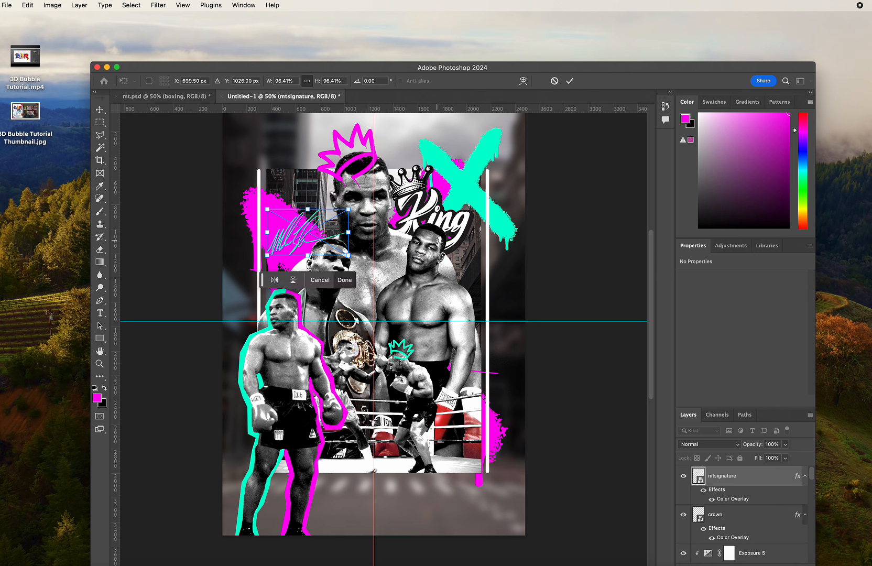
{"action": "key", "text": "Up"}
{"action": "key", "text": "Up"}
{"action": "key", "text": "Up"}
{"action": "key", "text": "Up"}
{"action": "key", "text": "Up"}
{"action": "key", "text": "Up"}
{"action": "key", "text": "Up"}
{"action": "key", "text": "Up"}
{"action": "key", "text": "Up"}
{"action": "key", "text": "Up"}
{"action": "key", "text": "Up"}
{"action": "key", "text": "Up"}
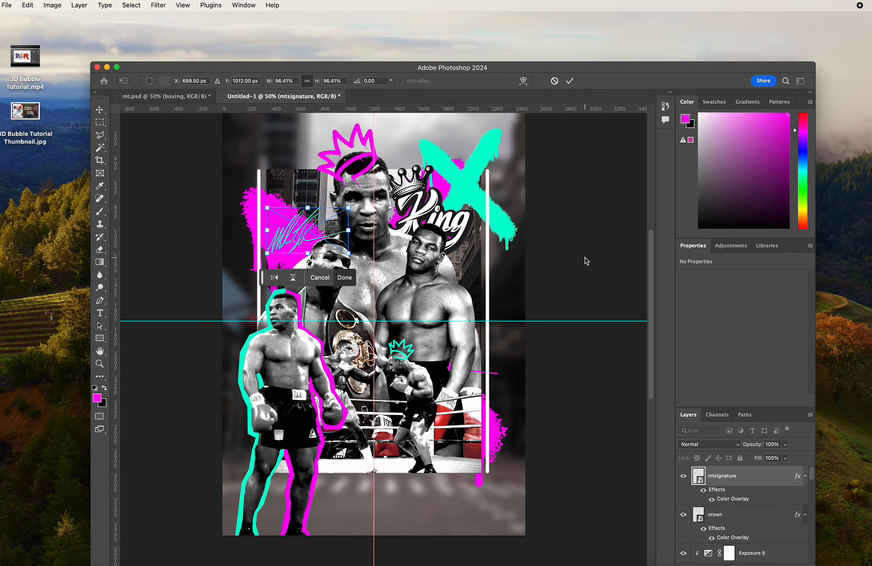
{"action": "key", "text": "Return"}
{"action": "left_click", "coordinate": [584, 259]}
{"action": "left_click_drag", "start_coordinate": [583, 294], "coordinate": [560, 292]}
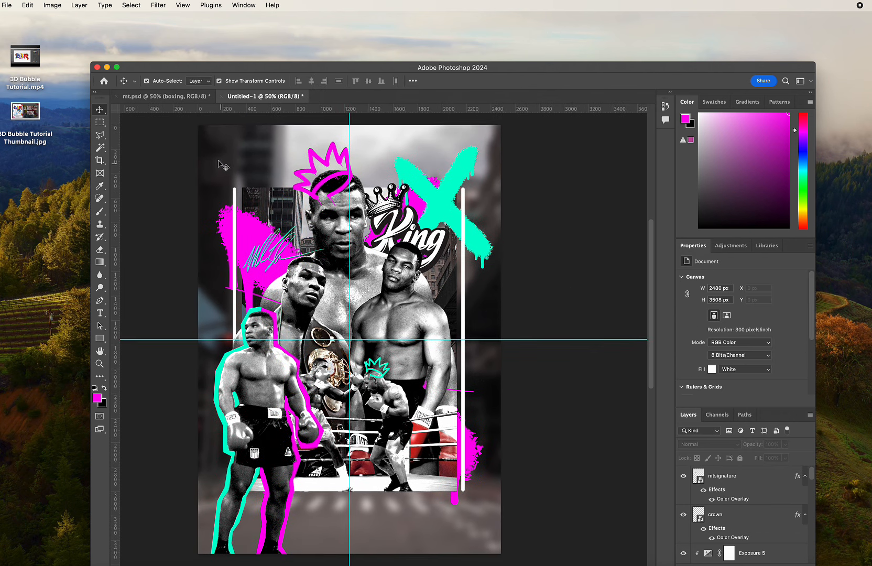
Step: Paint black with a 90 px brush on the Black & White 5 mask over both gloves of the outlined boxer to restore their red
{"action": "left_click", "coordinate": [167, 96]}
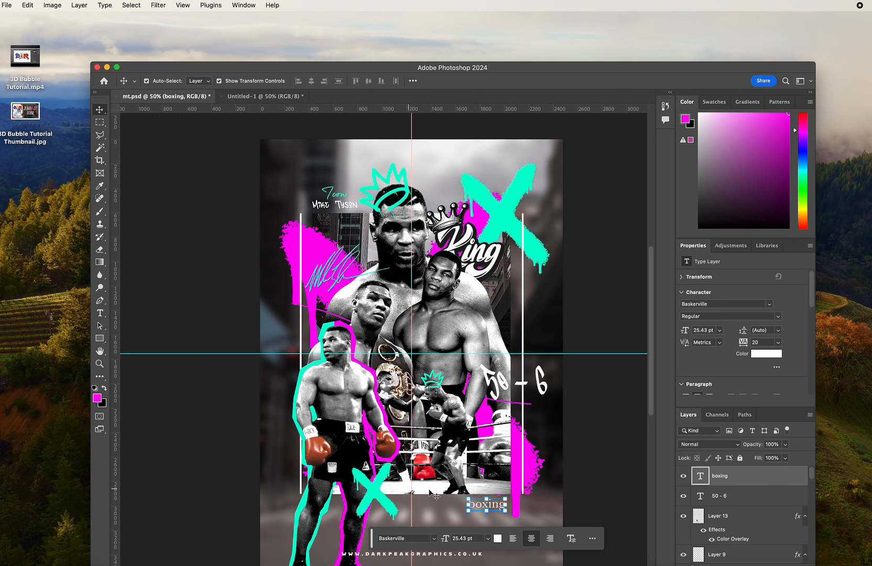
{"action": "left_click", "coordinate": [268, 97]}
{"action": "left_click", "coordinate": [304, 428]}
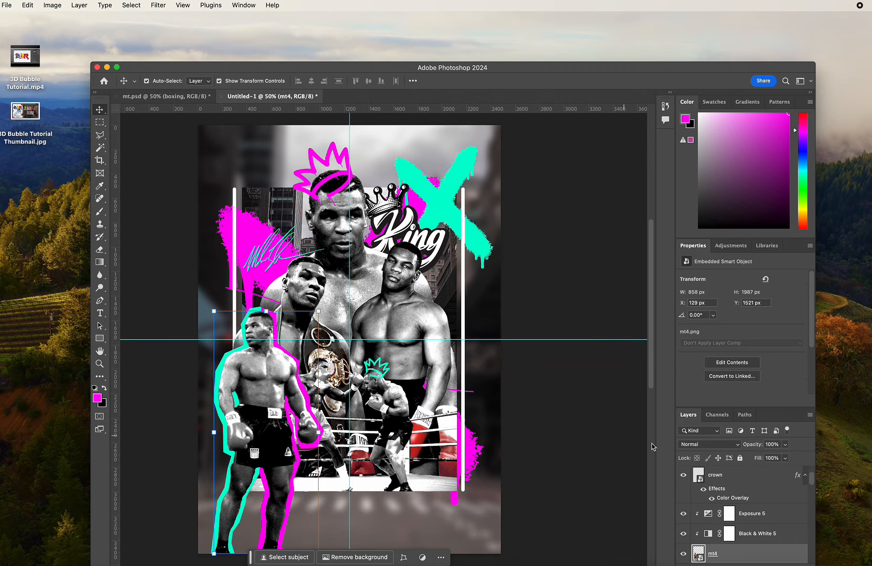
{"action": "left_click", "coordinate": [730, 533]}
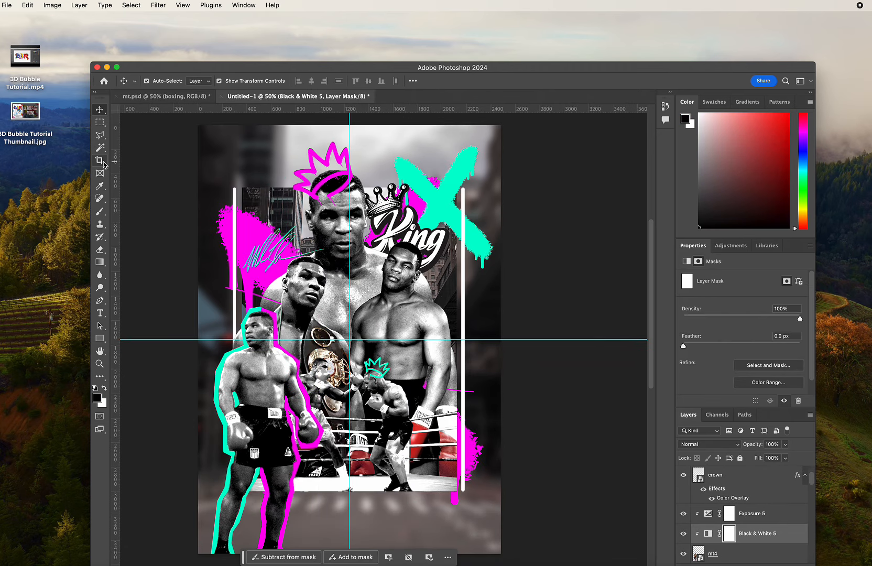
{"action": "left_click", "coordinate": [100, 211]}
{"action": "key", "text": "bracketleft"}
{"action": "key", "text": "bracketleft"}
{"action": "key", "text": "bracketleft"}
{"action": "key", "text": "bracketleft"}
{"action": "key", "text": "bracketleft"}
{"action": "key", "text": "bracketleft"}
{"action": "key", "text": "bracketleft"}
{"action": "key", "text": "bracketleft"}
{"action": "key", "text": "bracketleft"}
{"action": "key", "text": "bracketleft"}
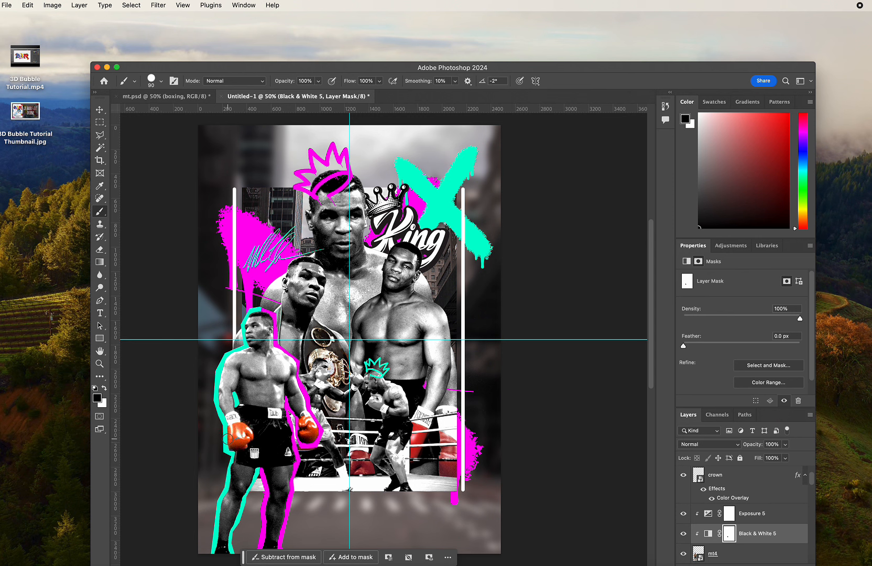
Step: Paint both gloves out of the Exposure 5 layer mask as well, and deselect the layer
{"action": "left_click", "coordinate": [729, 513]}
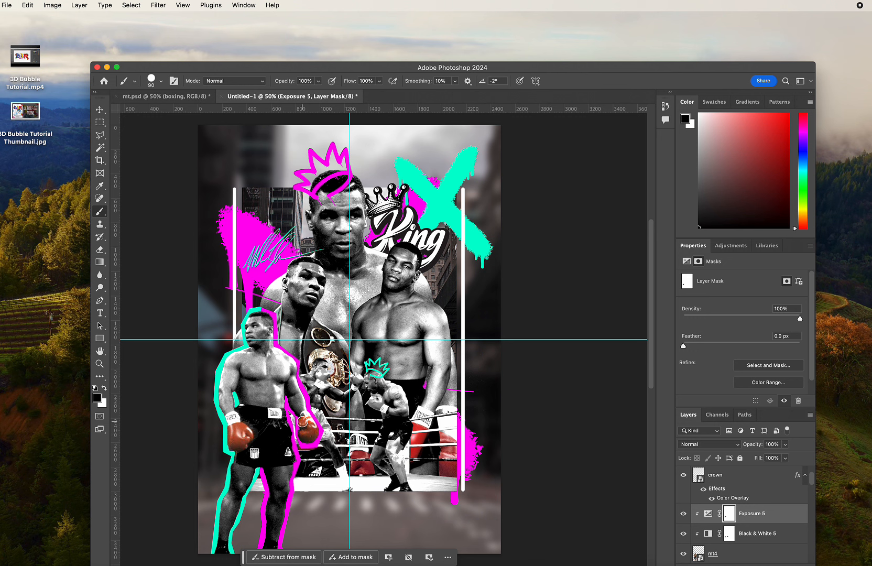
{"action": "left_click", "coordinate": [100, 109]}
{"action": "left_click", "coordinate": [623, 248]}
{"action": "mouse_move", "coordinate": [611, 291]}
{"action": "left_mouse_down"}
{"action": "mouse_move", "coordinate": [591, 305]}
{"action": "mouse_move", "coordinate": [605, 279]}
{"action": "left_mouse_up"}
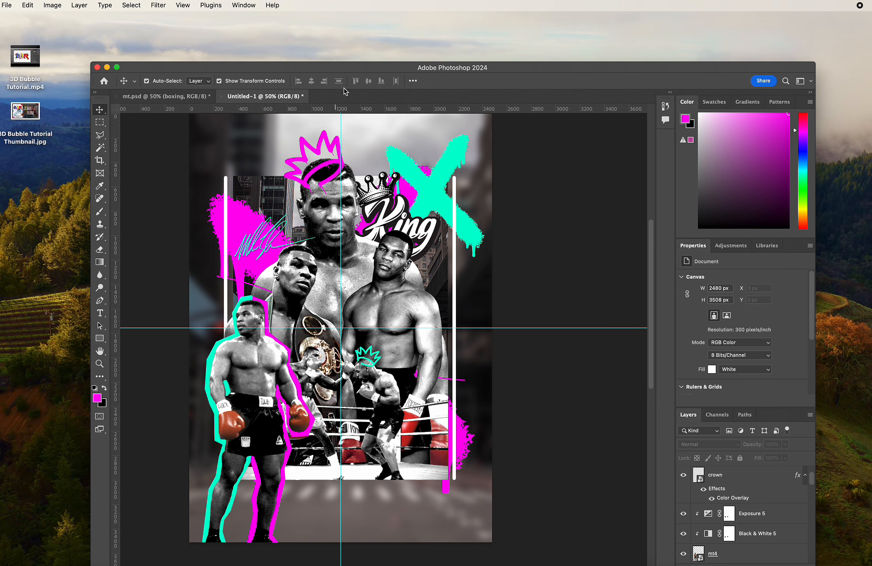
Step: Add a second turquoise X graphic at the canvas centre and move its layer above mtsignature
{"action": "left_click", "coordinate": [429, 181]}
{"action": "left_click_drag", "start_coordinate": [470, 192], "coordinate": [409, 335]}
{"action": "left_click", "coordinate": [392, 329]}
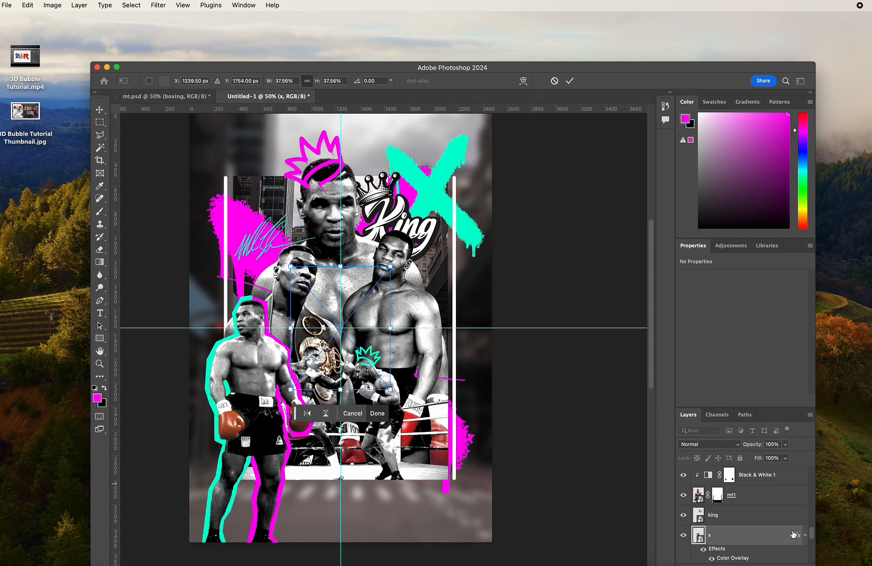
{"action": "left_click_drag", "start_coordinate": [760, 536], "coordinate": [758, 459]}
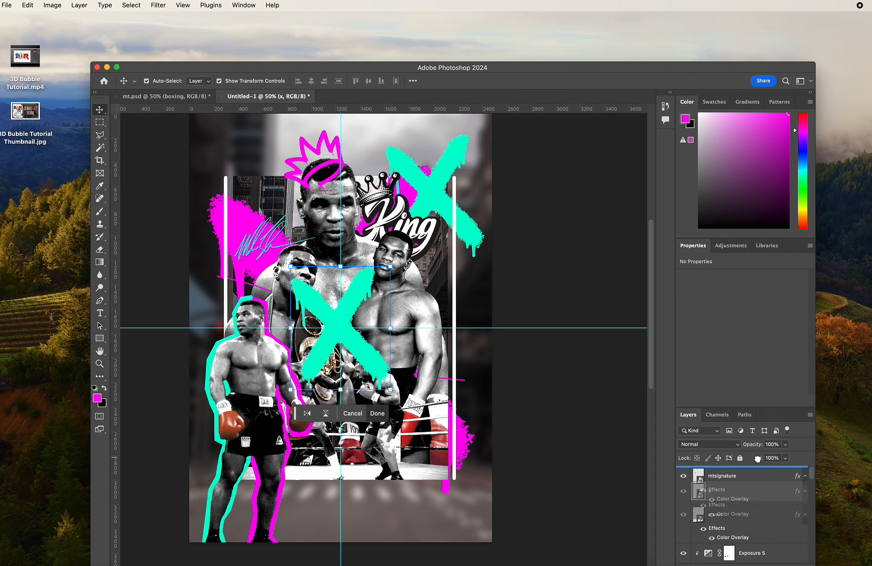
Step: Scale the second X down and position it over the outlined boxer's magenta-edged leg, applying the transform
{"action": "left_click_drag", "start_coordinate": [392, 329], "coordinate": [340, 477]}
{"action": "mouse_move", "coordinate": [330, 475]}
{"action": "left_mouse_down"}
{"action": "mouse_move", "coordinate": [317, 461]}
{"action": "mouse_move", "coordinate": [313, 480]}
{"action": "left_mouse_up"}
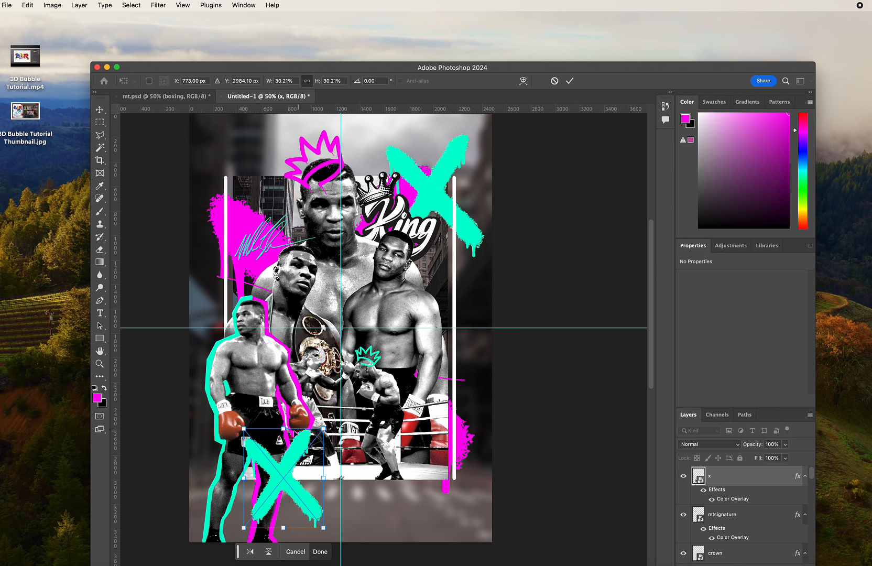
{"action": "left_click_drag", "start_coordinate": [284, 429], "coordinate": [307, 450]}
{"action": "key", "text": "Return"}
{"action": "left_click", "coordinate": [628, 445]}
{"action": "scroll", "coordinate": [582, 416], "scroll_direction": "right", "scroll_amount": 3}
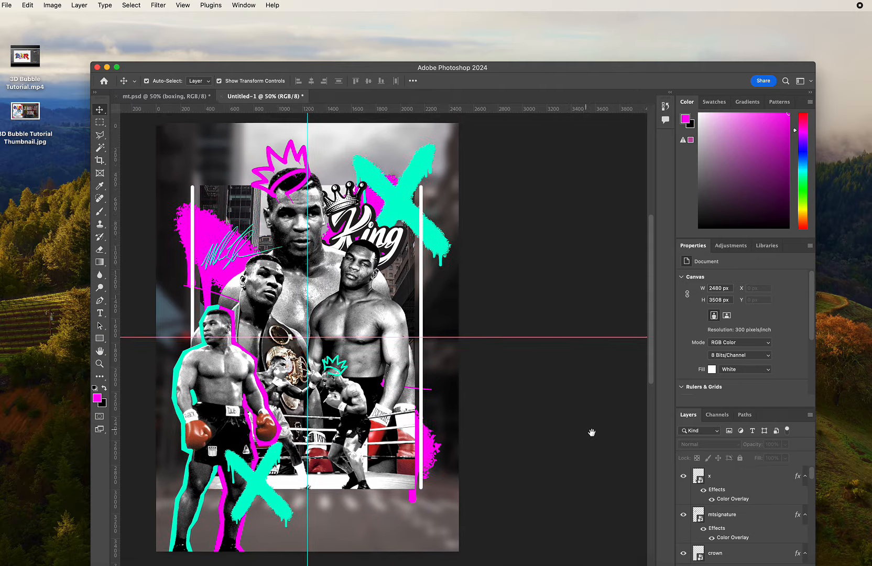
Step: Add white text reading "50-6" beside the right-hand boxer and "boxing" beneath the fight scene
{"action": "left_click", "coordinate": [100, 313]}
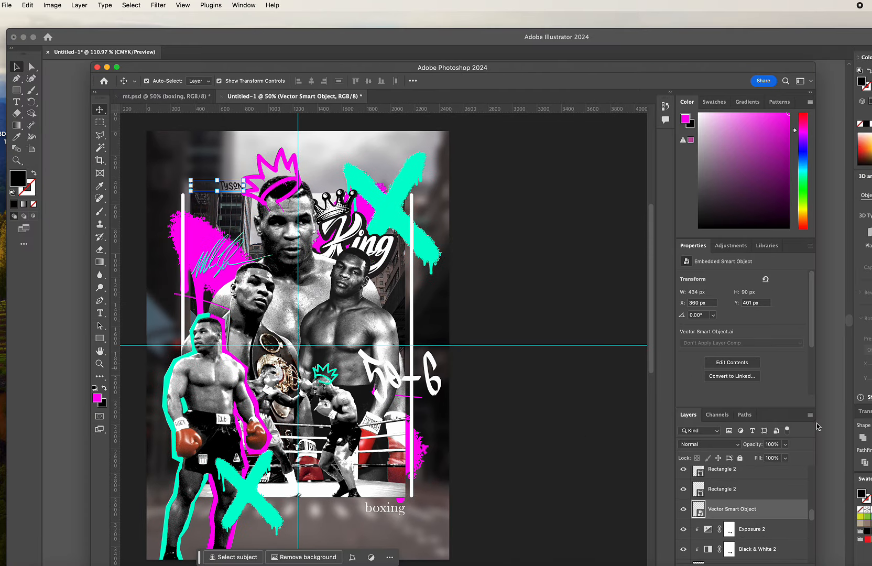
Step: Give the Mike Tyson lettering smart object a white ffffff Color Overlay
{"action": "left_click", "coordinate": [810, 414]}
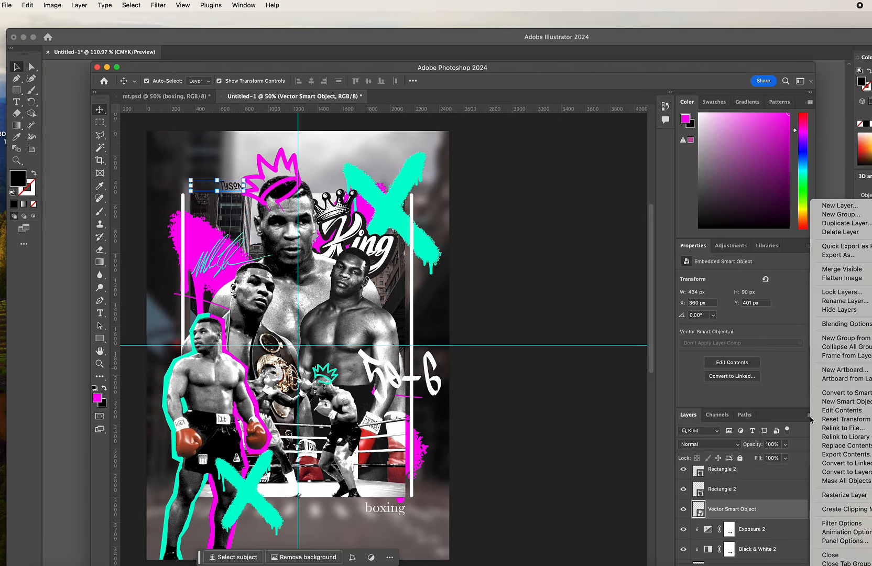
{"action": "left_click", "coordinate": [841, 325]}
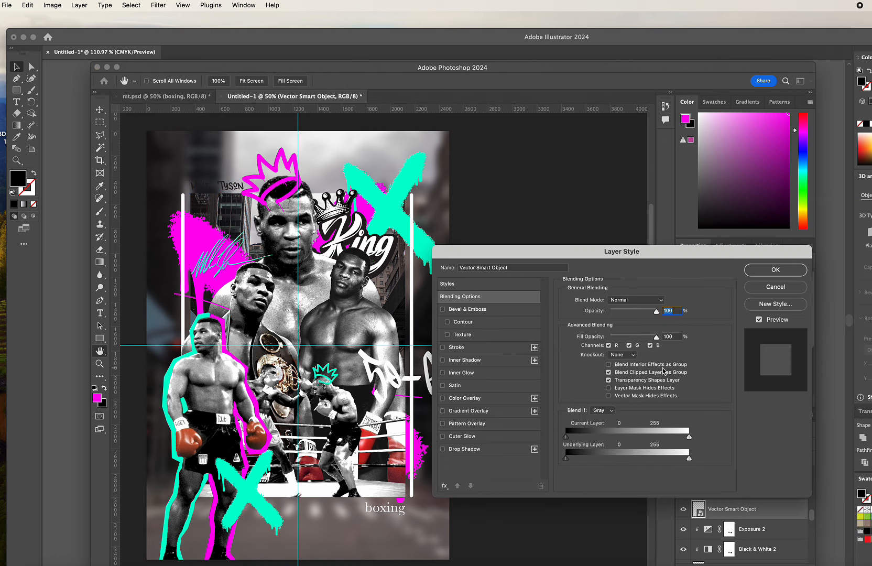
{"action": "left_click", "coordinate": [501, 398]}
{"action": "left_click", "coordinate": [663, 303]}
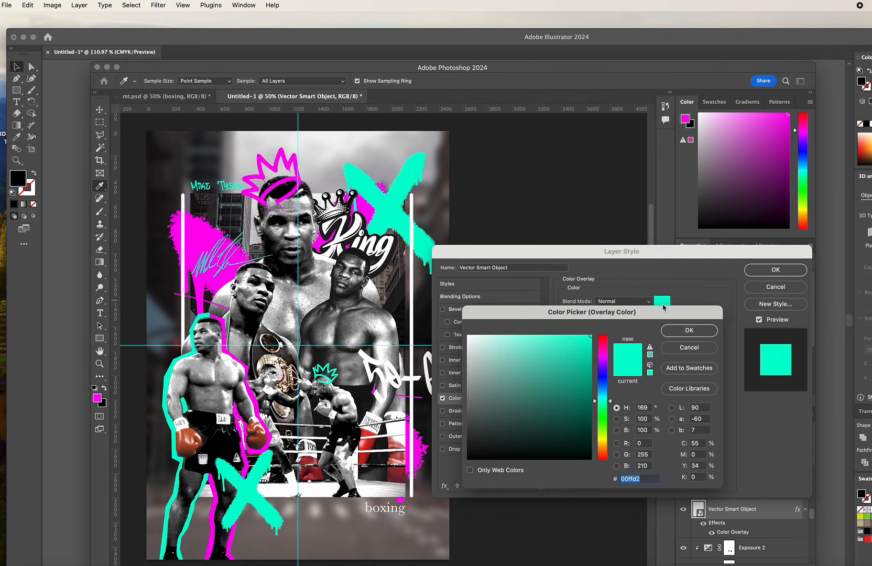
{"action": "left_click_drag", "start_coordinate": [499, 343], "coordinate": [468, 336]}
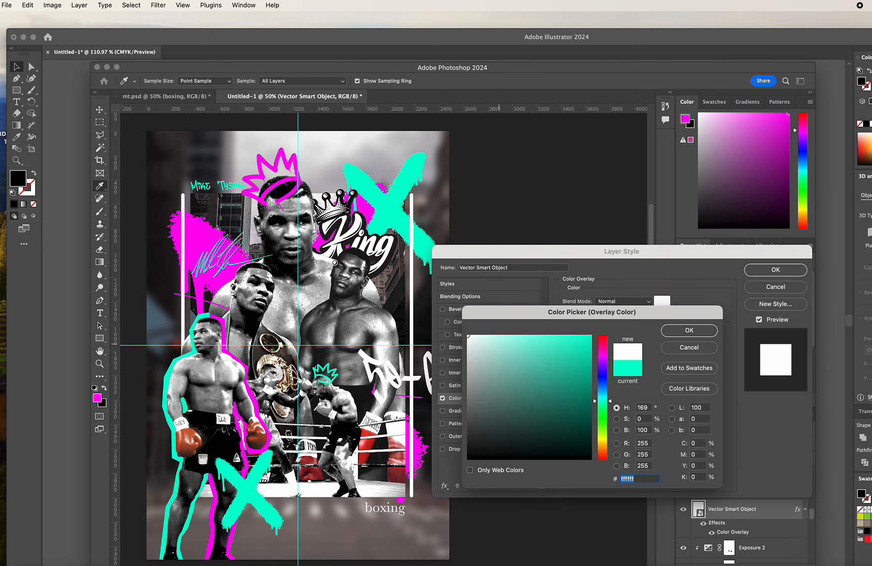
{"action": "left_click", "coordinate": [705, 334]}
{"action": "left_click", "coordinate": [777, 270]}
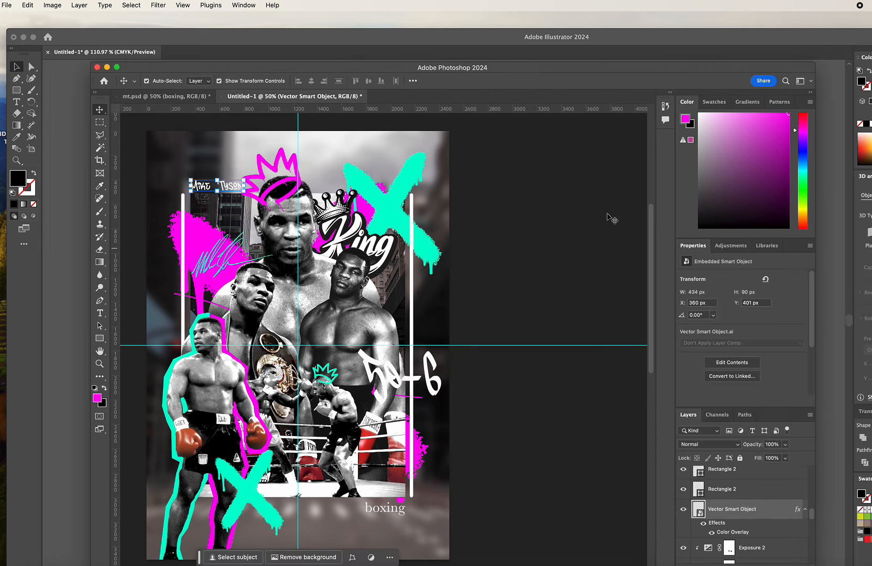
Step: Copy the Icon lettering from Illustrator, paste it into the Photoshop poster as a smart object, and shrink it above Mike Tyson at X 446 px, Y 248 px
{"action": "left_click", "coordinate": [59, 212]}
{"action": "left_click", "coordinate": [418, 200]}
{"action": "key", "text": "super+c"}
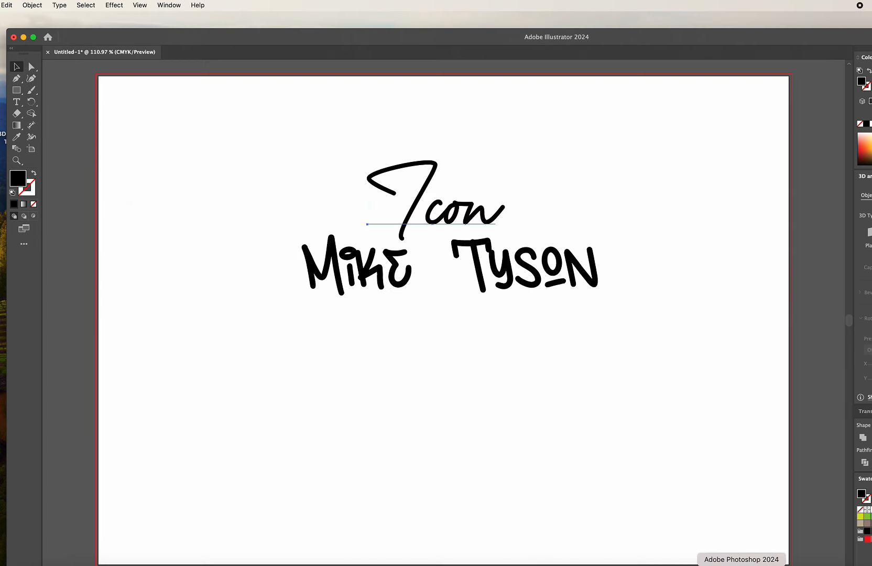
{"action": "left_click", "coordinate": [742, 564]}
{"action": "key", "text": "super+v"}
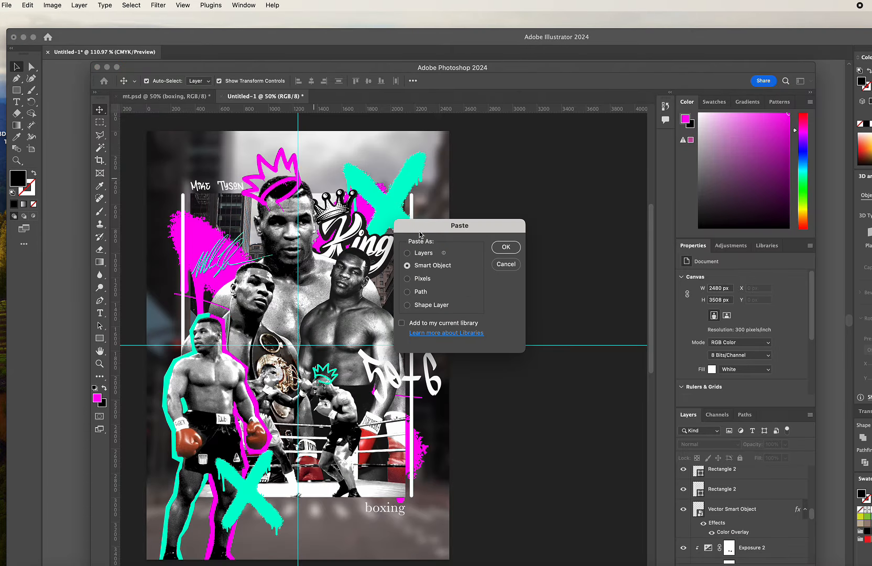
{"action": "left_click", "coordinate": [506, 246]}
{"action": "left_click_drag", "start_coordinate": [343, 349], "coordinate": [217, 182]}
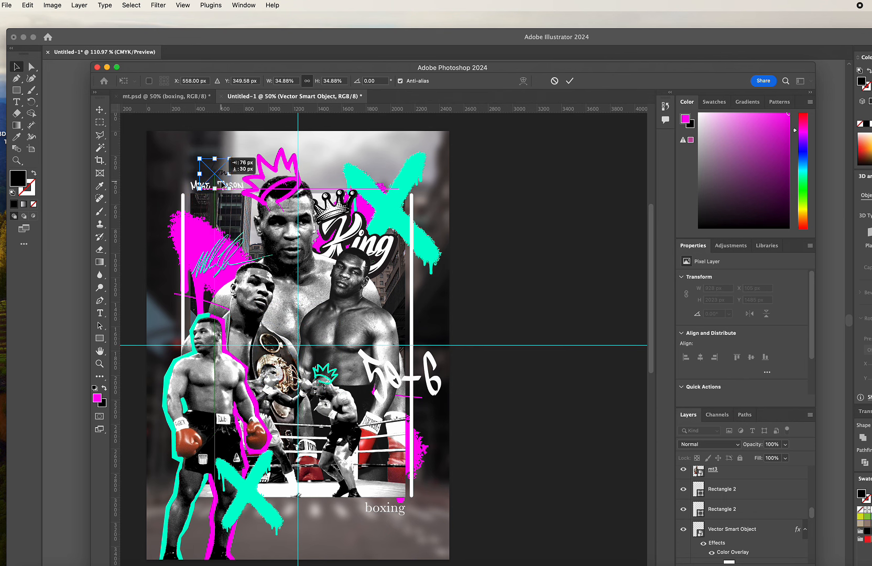
{"action": "key", "text": "Return"}
Step: Give the Icon lettering a Color Overlay at 100% opacity in turquoise sampled from the large X, and deselect the layer
{"action": "left_click", "coordinate": [810, 415]}
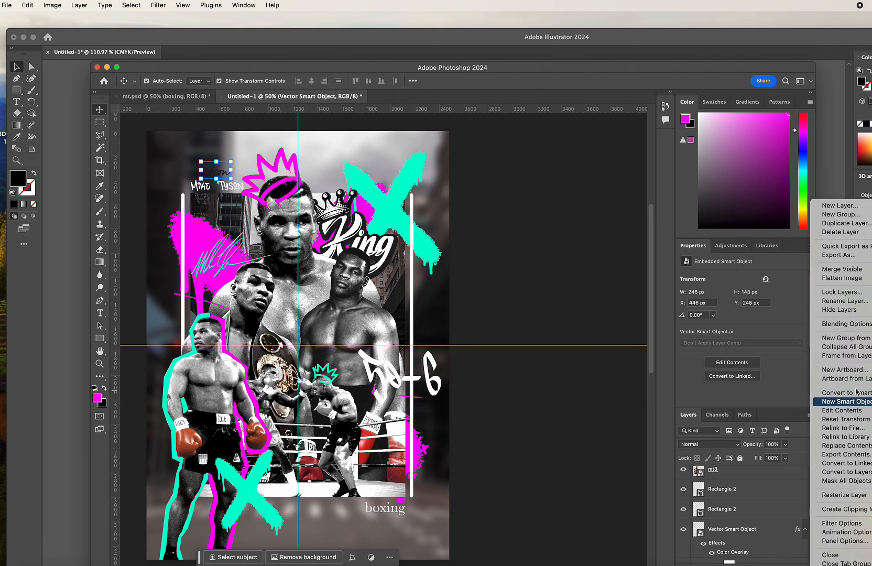
{"action": "left_click", "coordinate": [804, 334]}
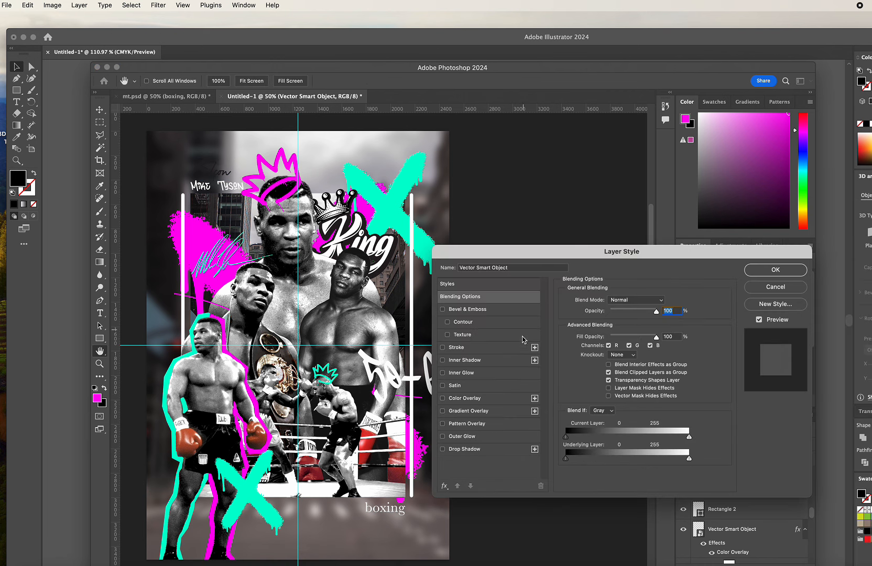
{"action": "left_click", "coordinate": [478, 399]}
{"action": "left_click", "coordinate": [660, 302]}
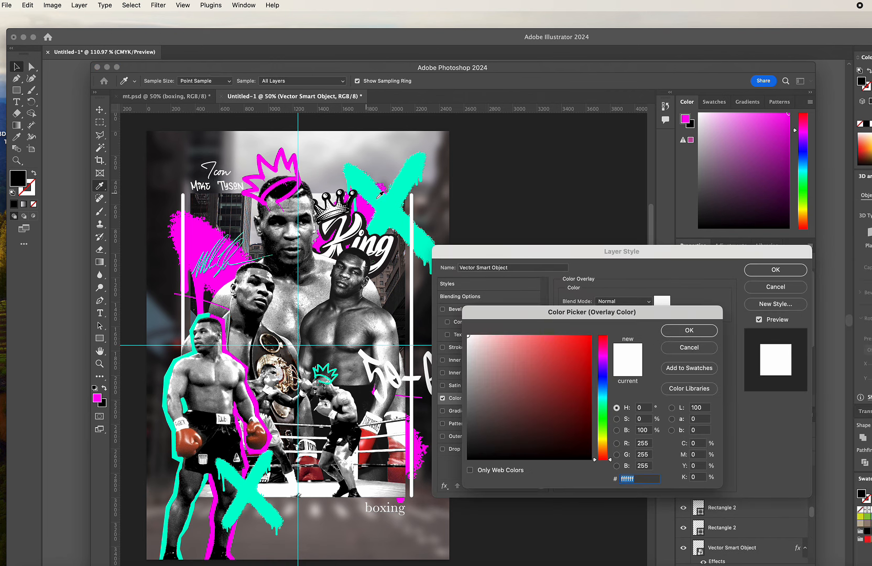
{"action": "left_click", "coordinate": [394, 211]}
{"action": "left_click", "coordinate": [689, 330]}
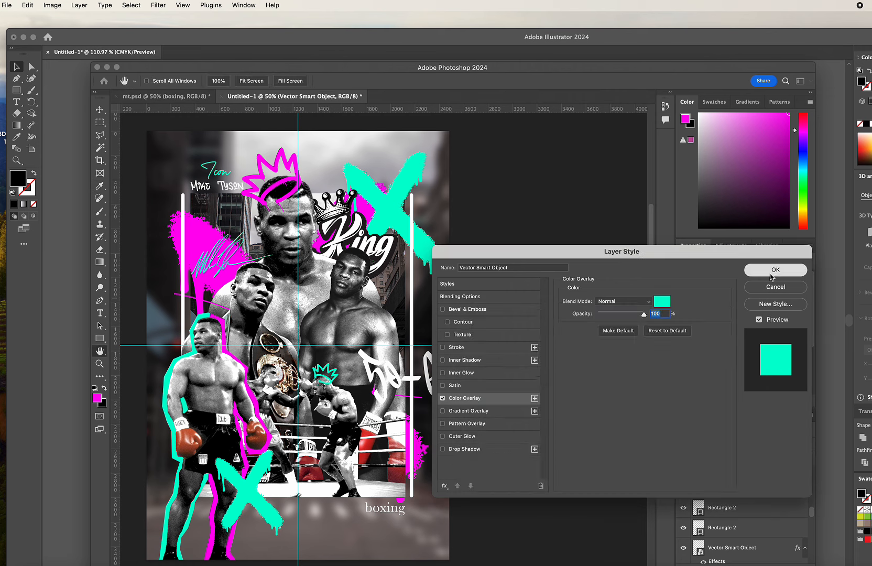
{"action": "left_click", "coordinate": [775, 270]}
{"action": "key", "text": "v"}
{"action": "left_click", "coordinate": [555, 275]}
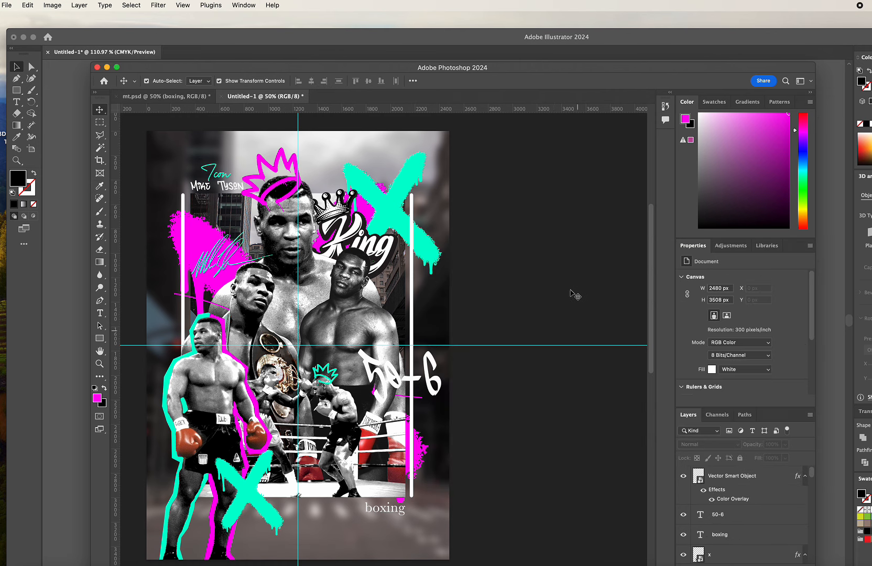
{"action": "key", "text": "space"}
{"action": "left_click_drag", "start_coordinate": [552, 253], "coordinate": [570, 271]}
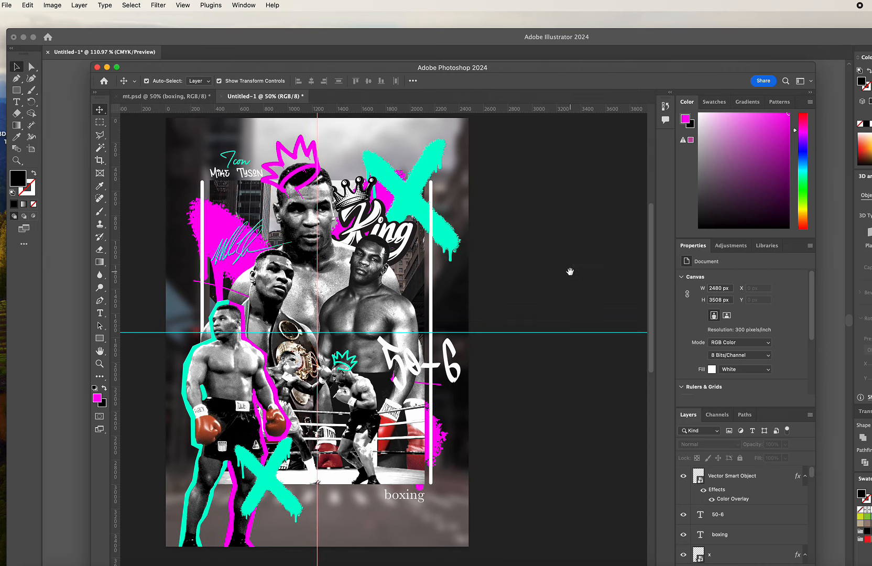